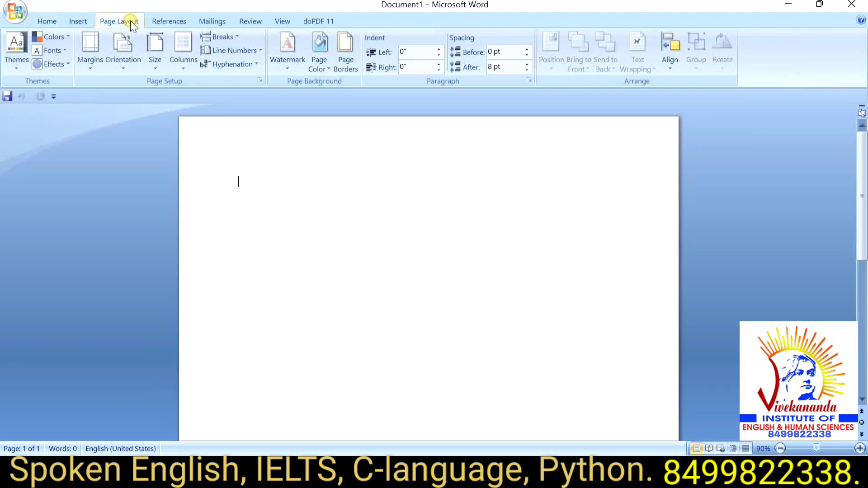
Switch the page to landscape and apply a thick 3 pt Box page border to the whole document.
click(128, 63)
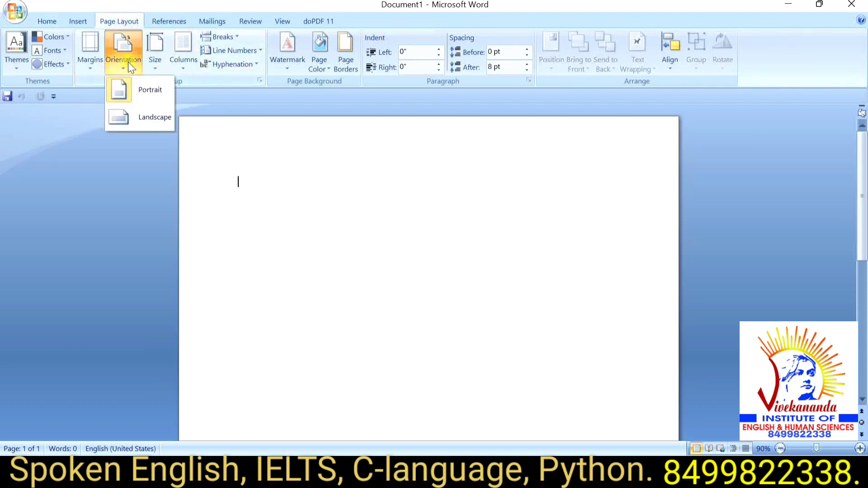
click(154, 118)
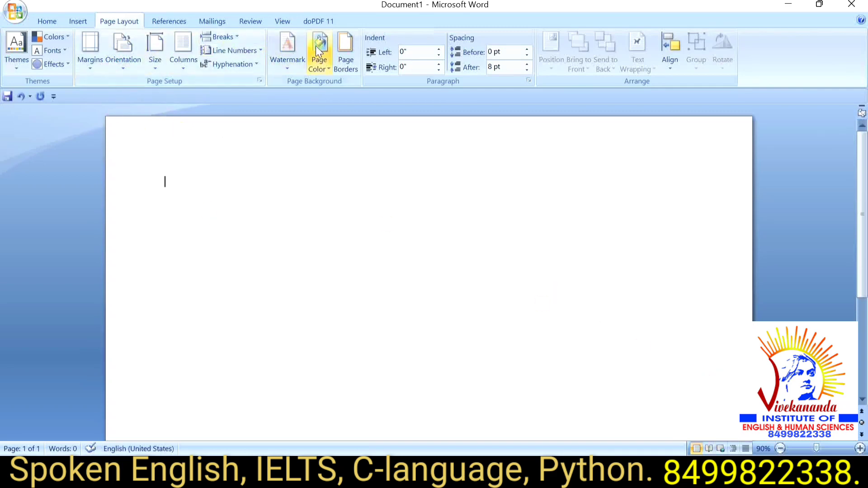
click(47, 21)
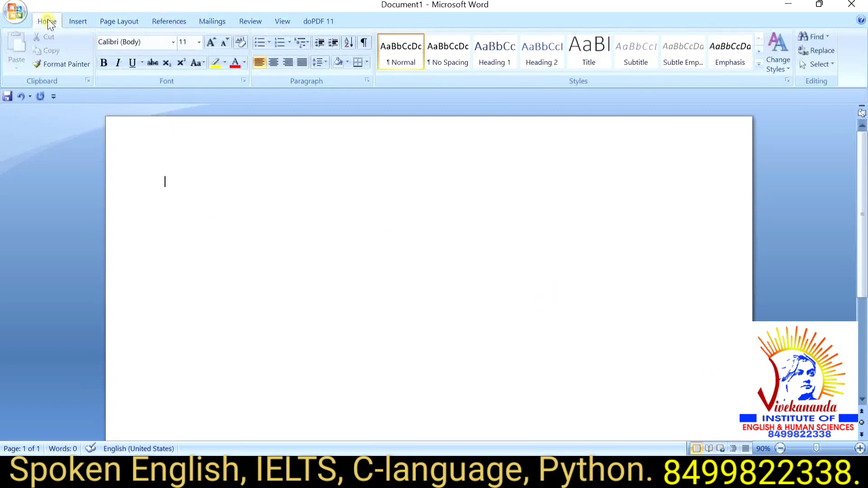
click(367, 62)
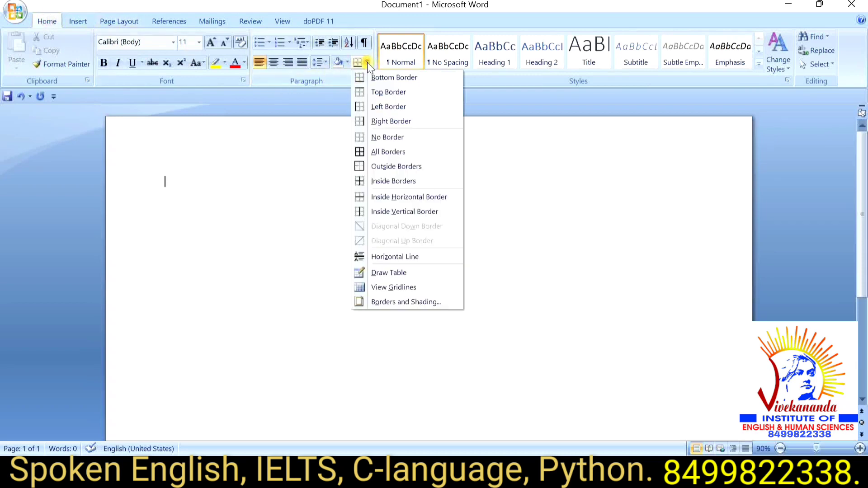
click(375, 302)
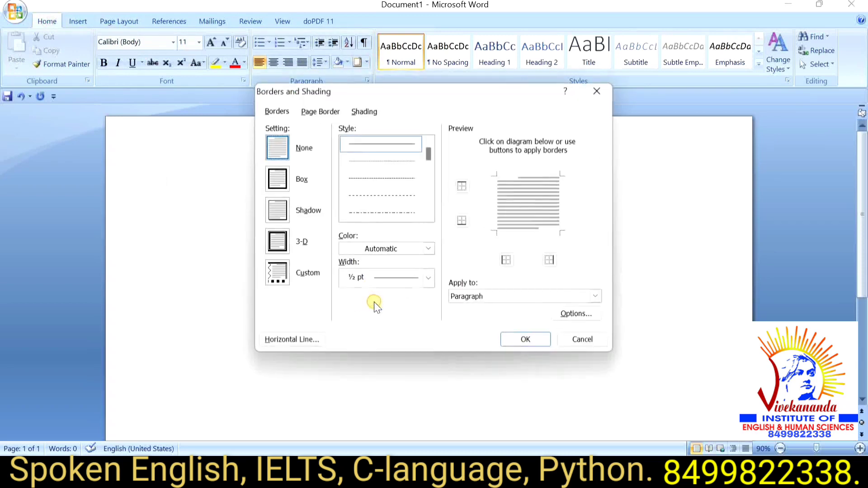
click(333, 117)
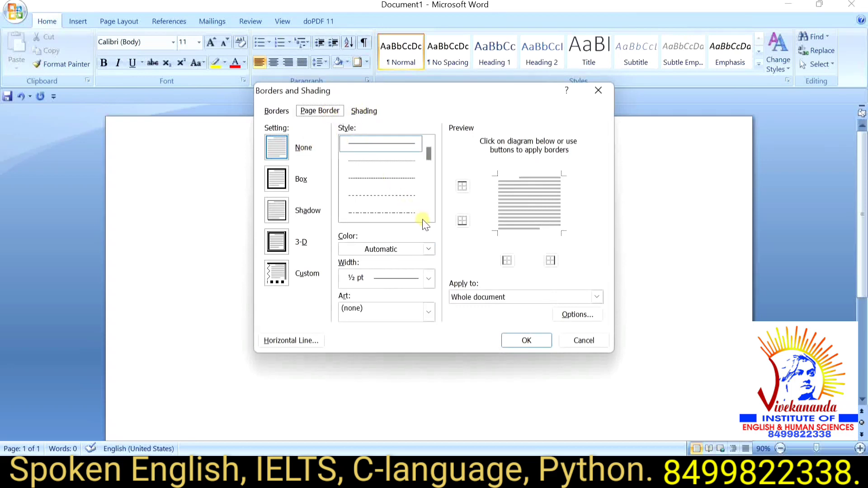
mouse_move(429, 155)
mouse_move(430, 156)
mouse_down()
mouse_move(432, 181)
mouse_move(432, 171)
mouse_up()
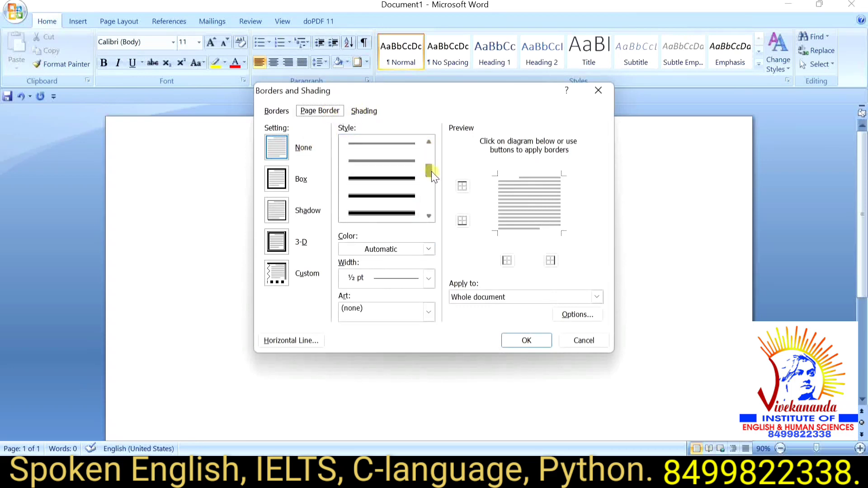
click(378, 213)
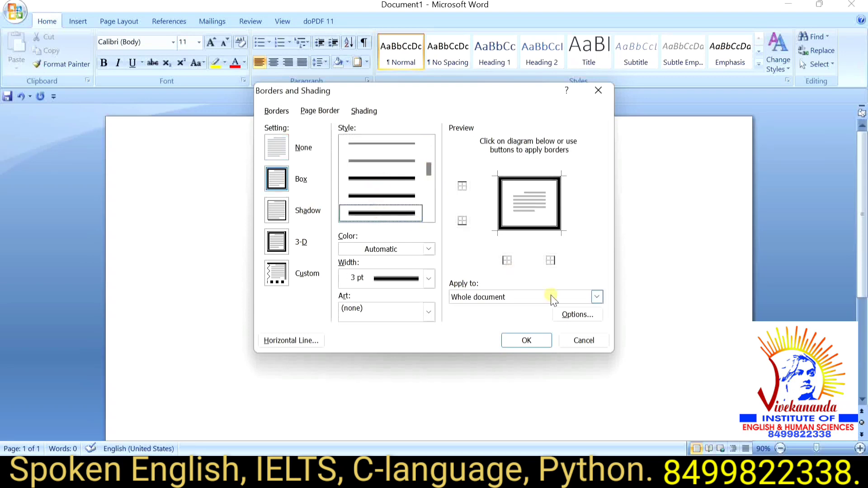
click(538, 340)
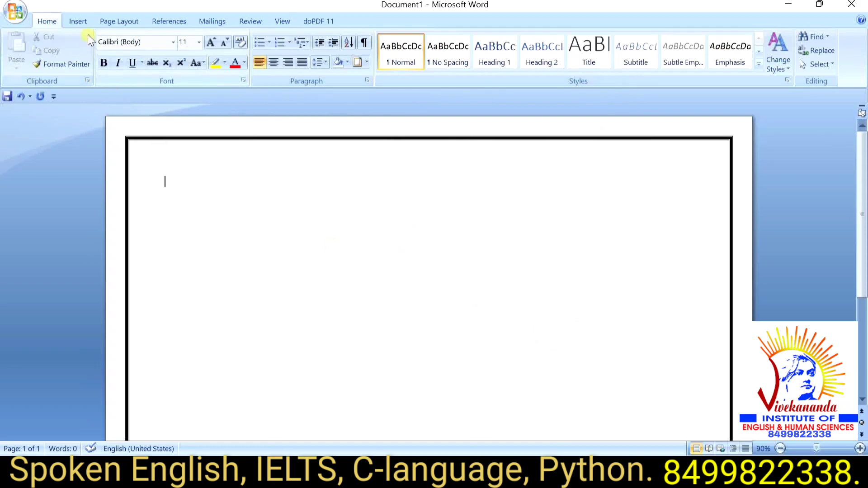
Insert a right triangle near the top-left and rotate it so its right angle sits top-left.
click(82, 23)
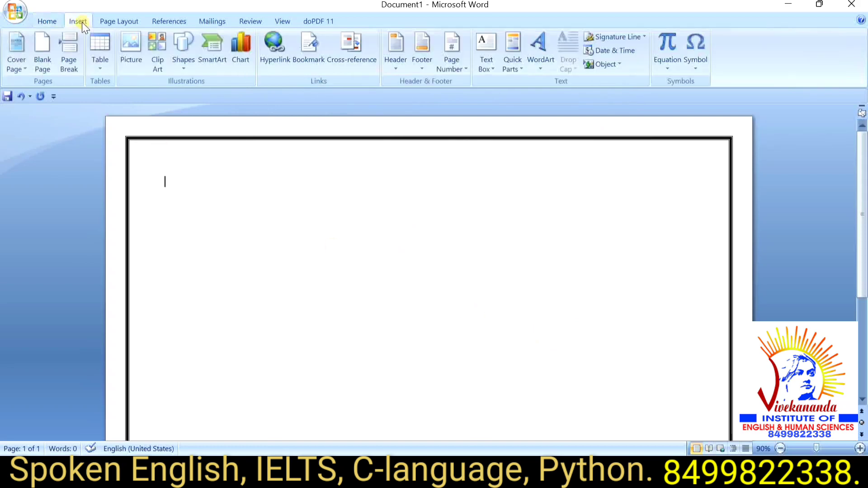
click(180, 59)
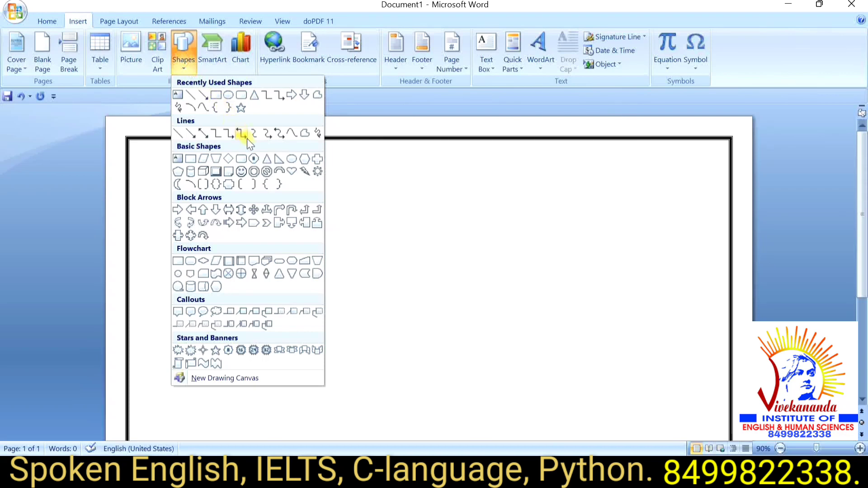
click(278, 161)
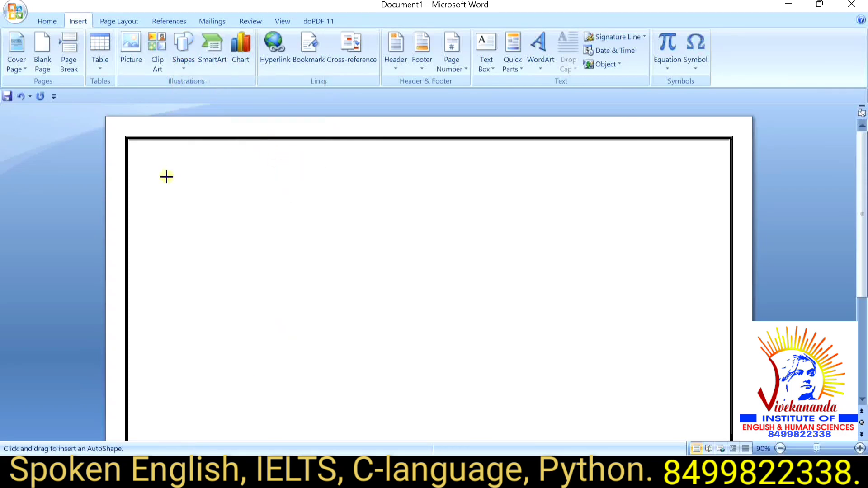
click(166, 177)
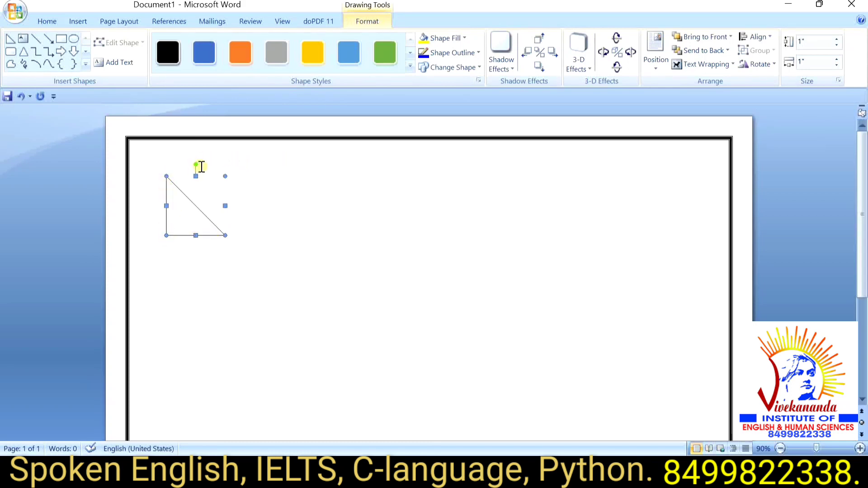
mouse_move(196, 164)
mouse_down()
mouse_move(218, 208)
mouse_move(238, 180)
mouse_up()
drag(238, 180, 244, 110)
key(Escape)
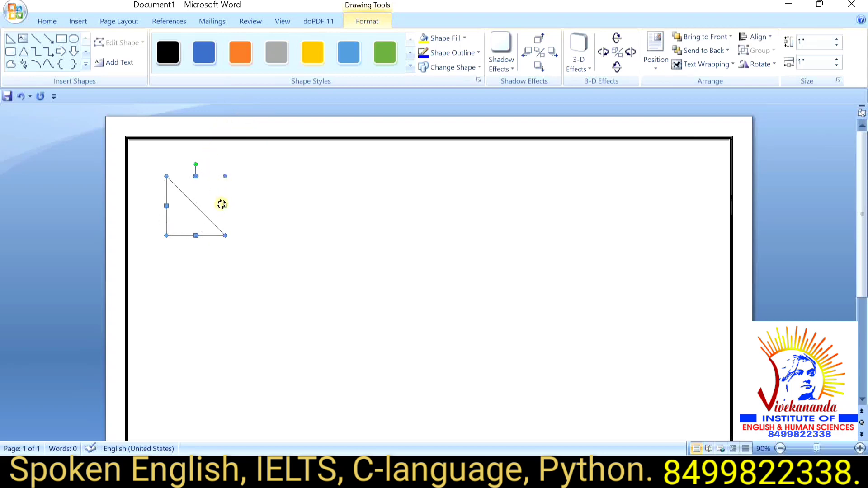
key(ctrl+y)
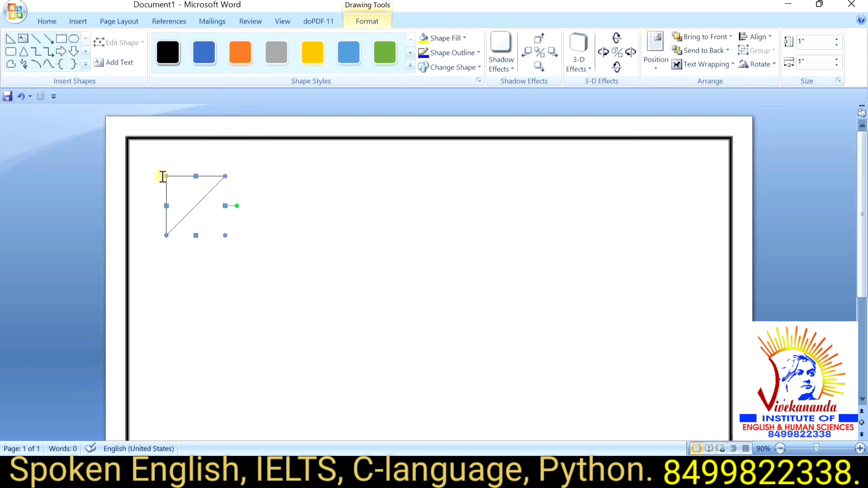
Stretch the triangle into the top-left corner (1.65" by 1.63") and fill it blue.
drag(165, 173, 128, 137)
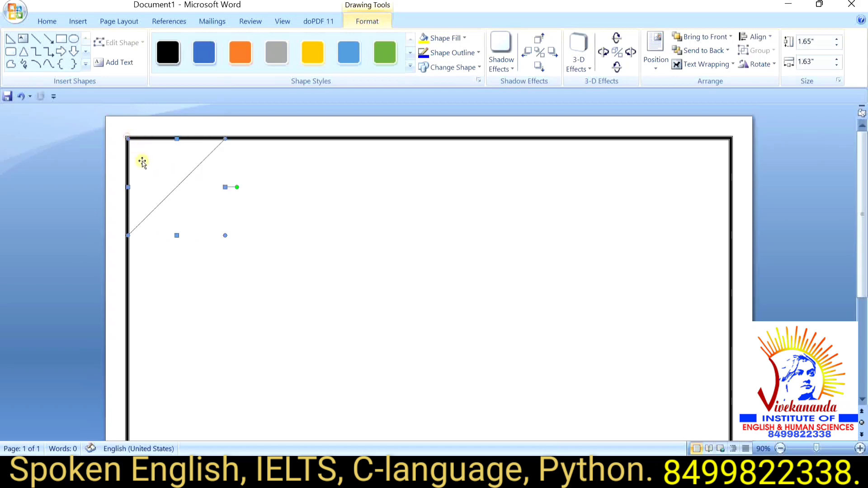
click(316, 181)
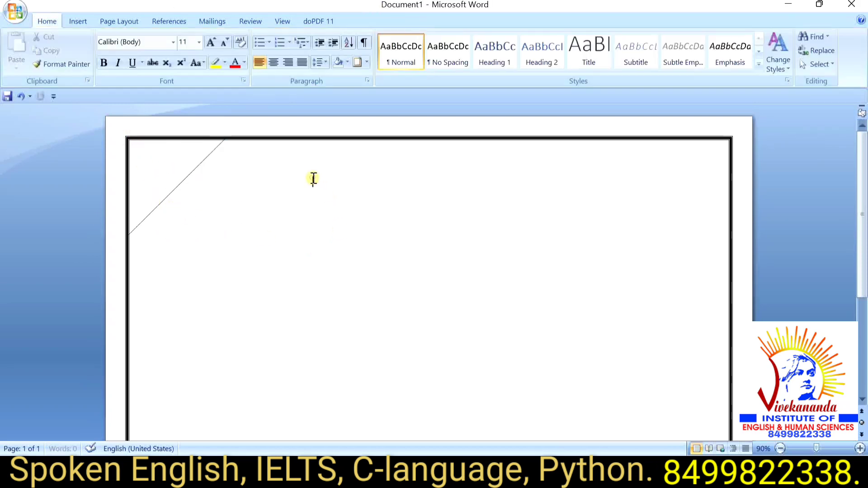
click(143, 169)
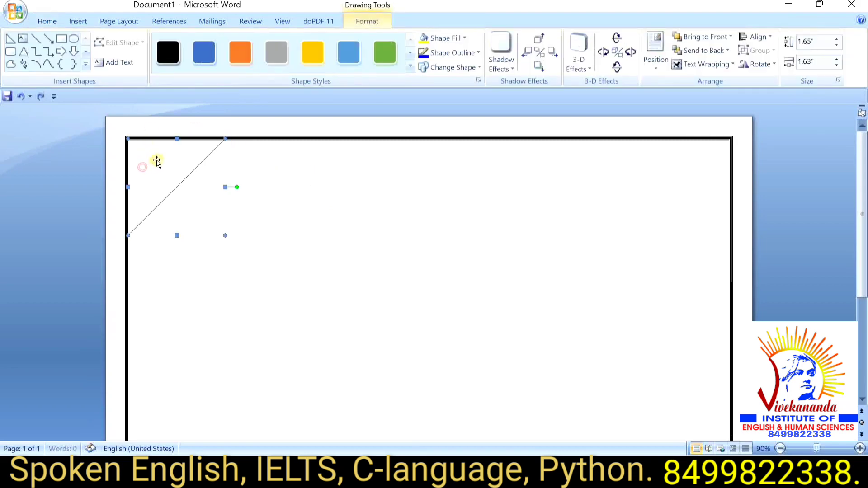
click(206, 52)
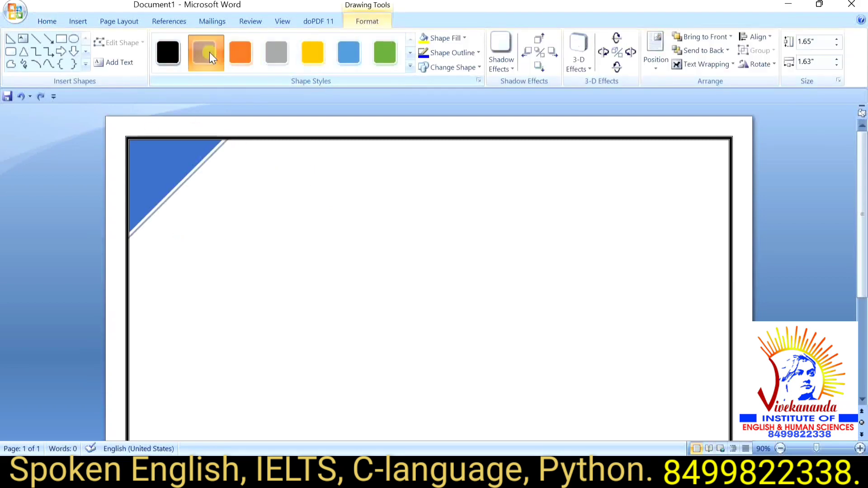
click(236, 168)
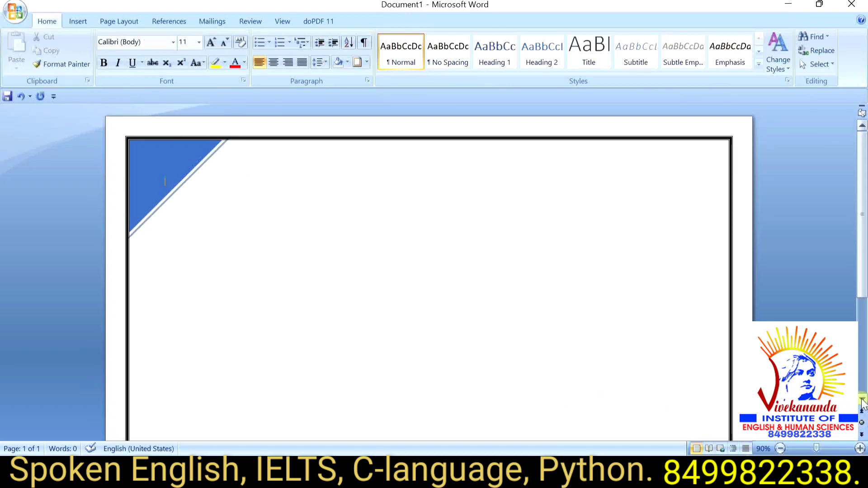
Insert a right triangle at the page bottom, rotated with its right angle bottom-right.
scroll(862, 400, down, 2)
scroll(863, 401, down, 1)
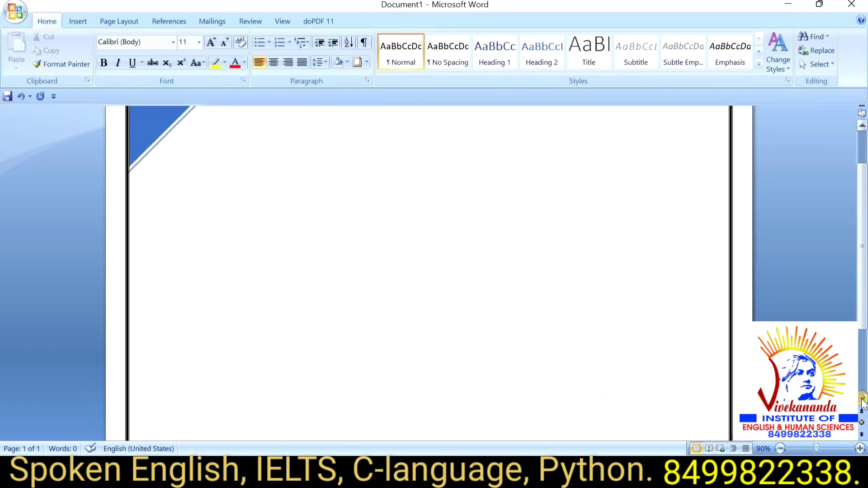
scroll(863, 400, down, 1)
scroll(863, 400, down, 1)
scroll(863, 401, down, 1)
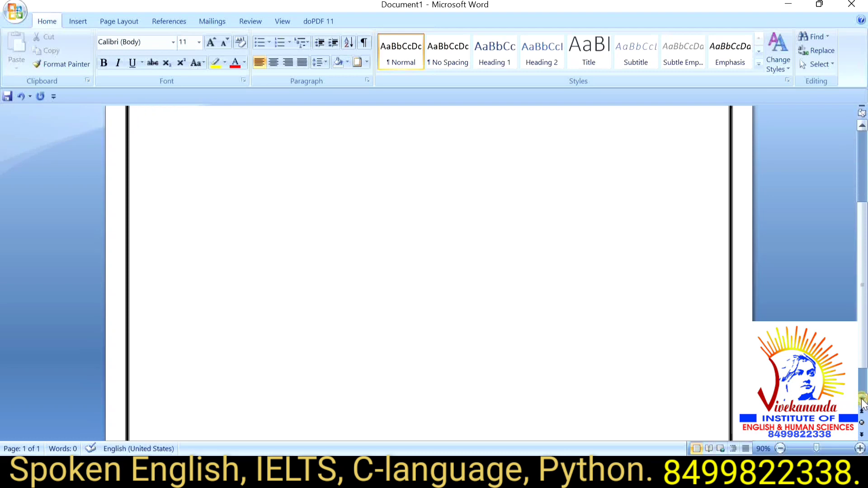
scroll(863, 400, down, 1)
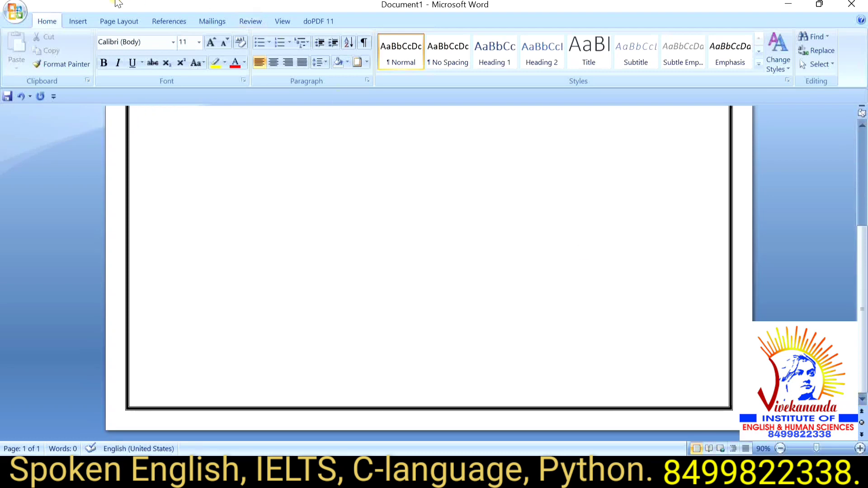
click(79, 18)
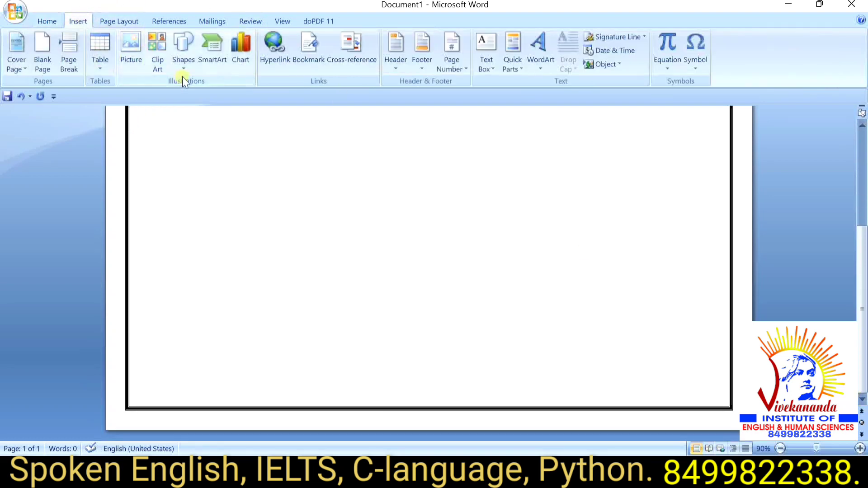
click(184, 63)
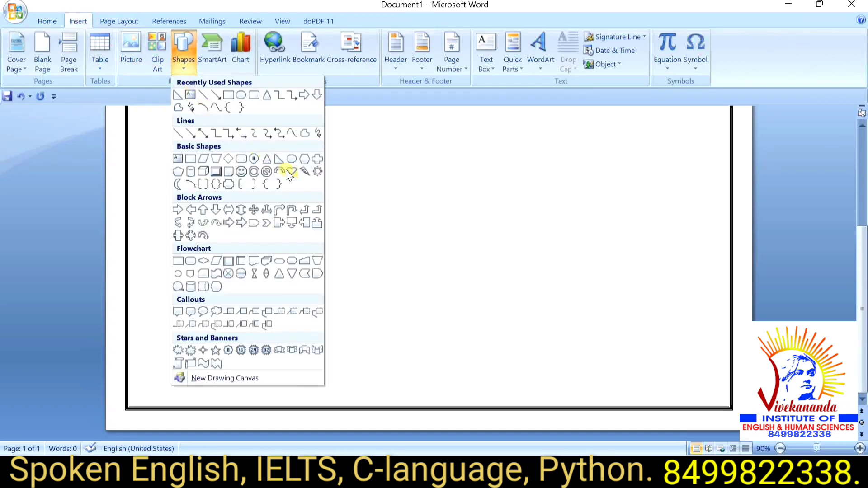
click(278, 160)
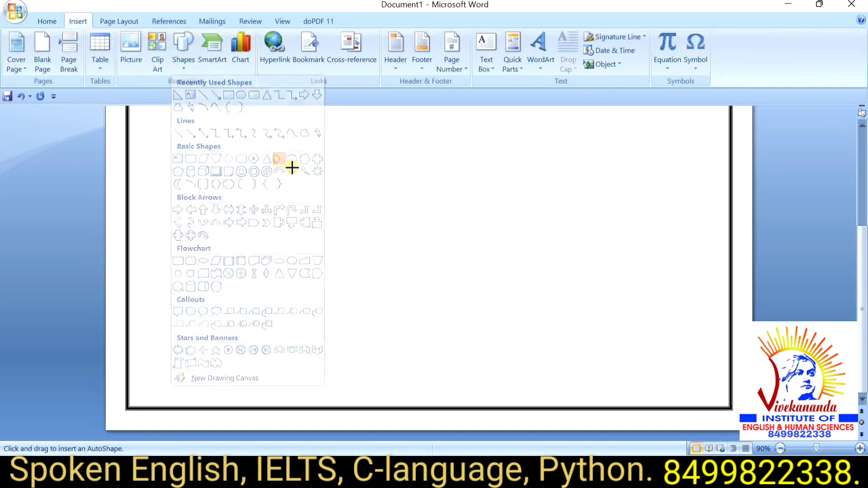
click(610, 333)
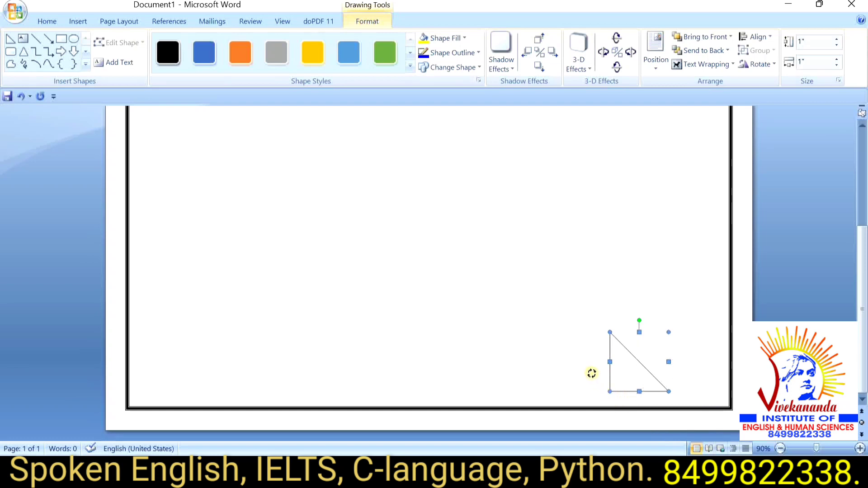
drag(591, 373, 589, 364)
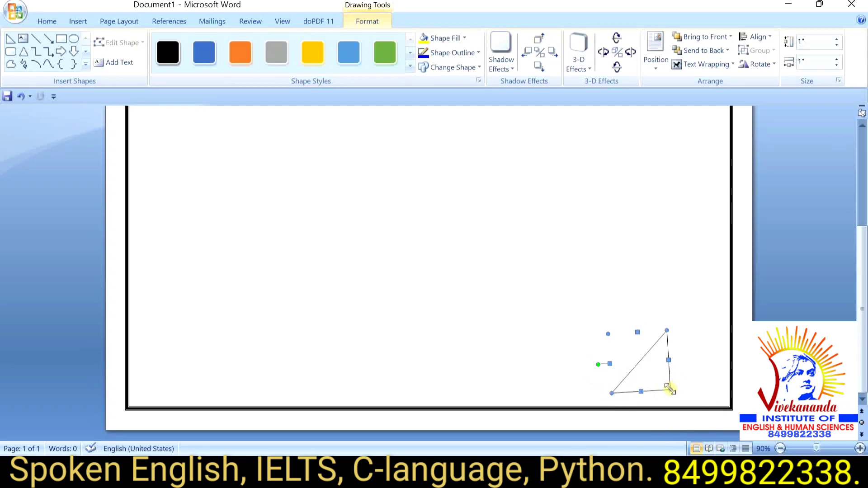
Resize the triangle into the bottom-right corner at 2.02" by 1.27" and fill it blue.
drag(670, 389, 730, 403)
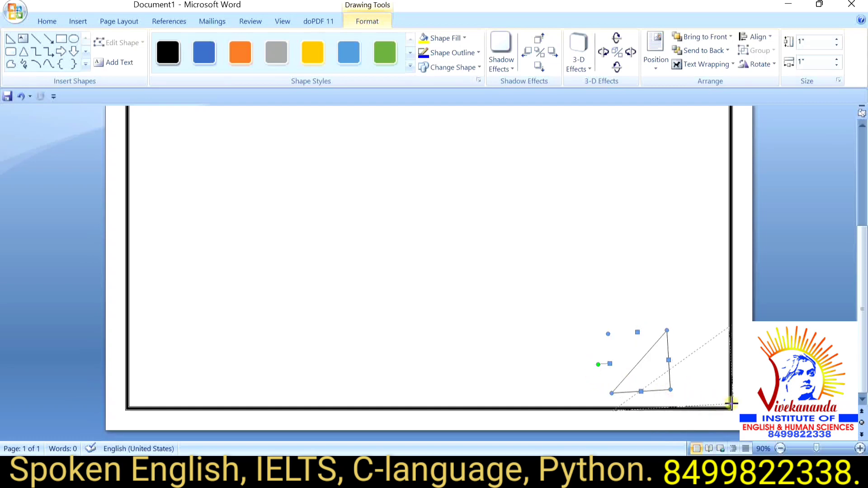
drag(731, 403, 721, 403)
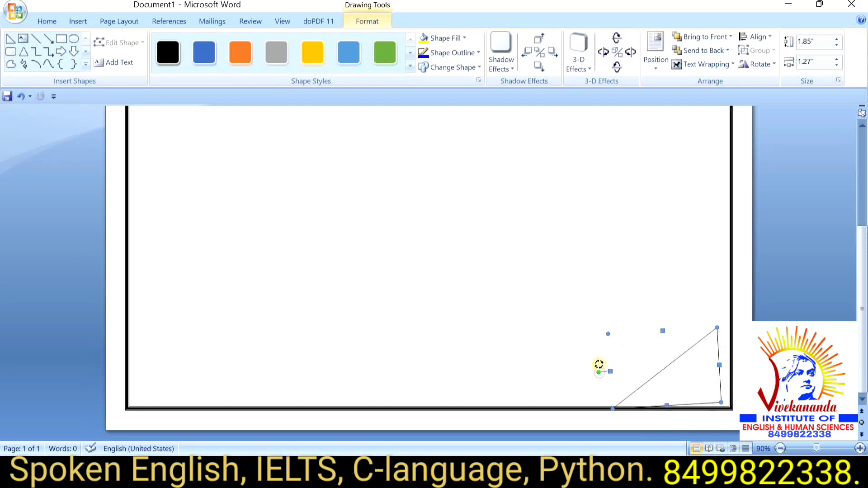
drag(599, 373, 621, 367)
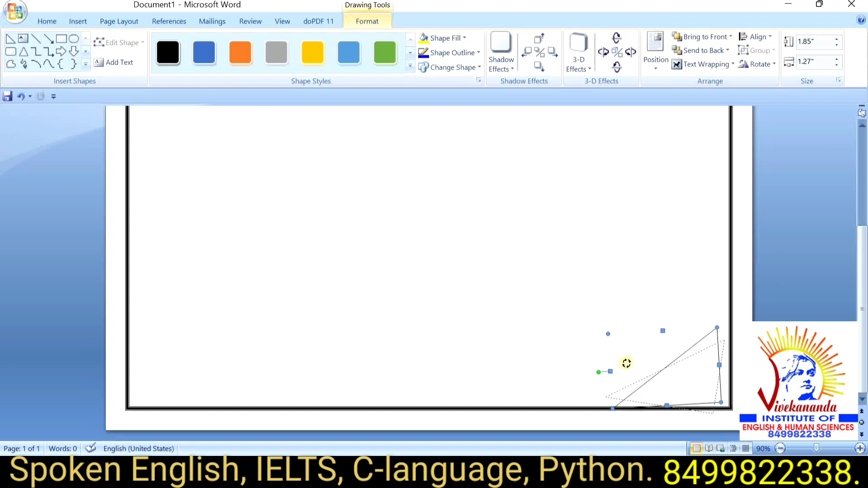
mouse_move(620, 367)
mouse_down()
mouse_move(631, 383)
mouse_move(642, 366)
mouse_up()
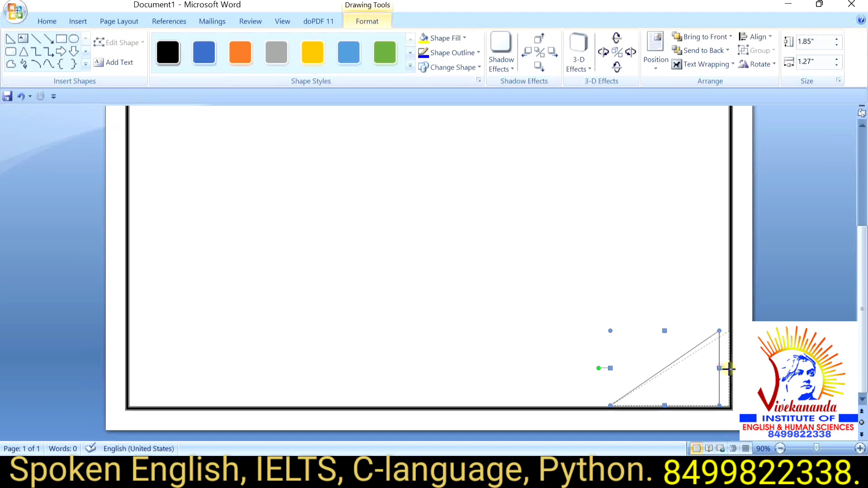
drag(719, 367, 729, 367)
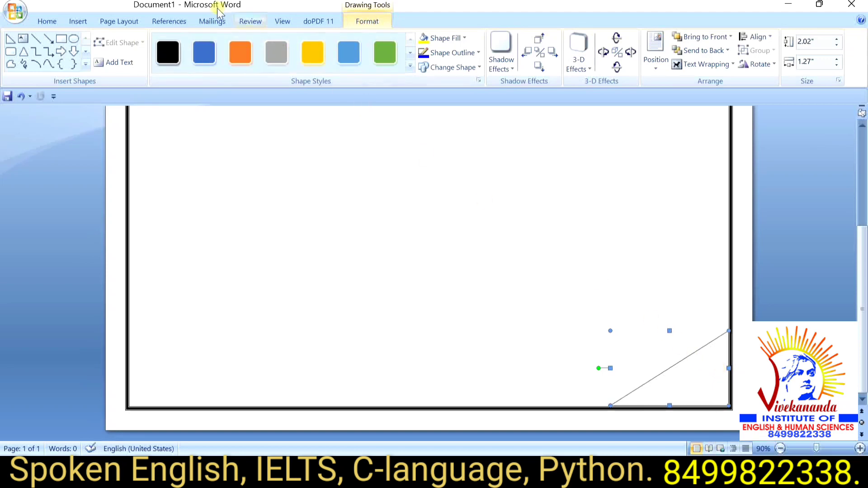
click(205, 52)
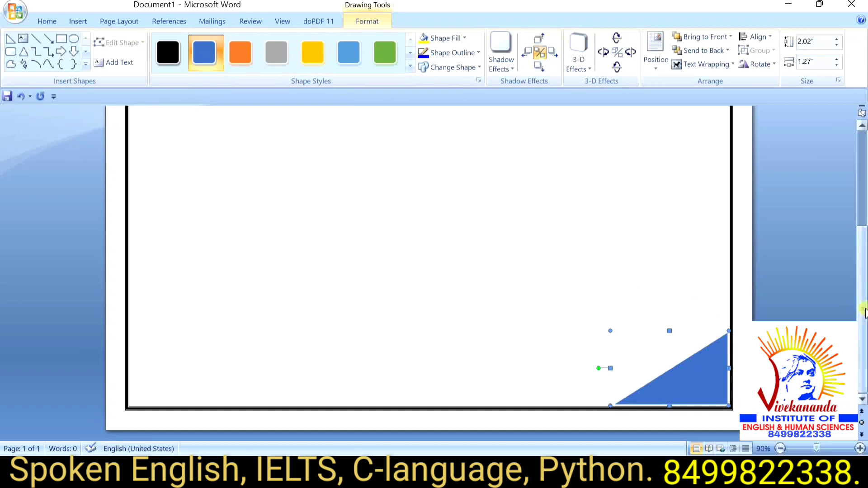
drag(863, 285, 863, 217)
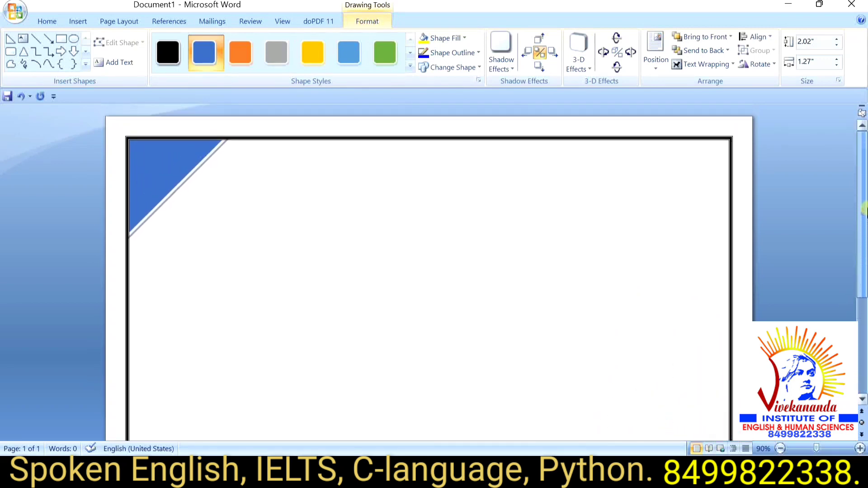
Type the heading 'VIVEKANANDA INSTITUTE OF ENGLISH AND HUMAN SCIENCE' beside the top-left triangle, fixing the INSTITUTE typo.
click(261, 174)
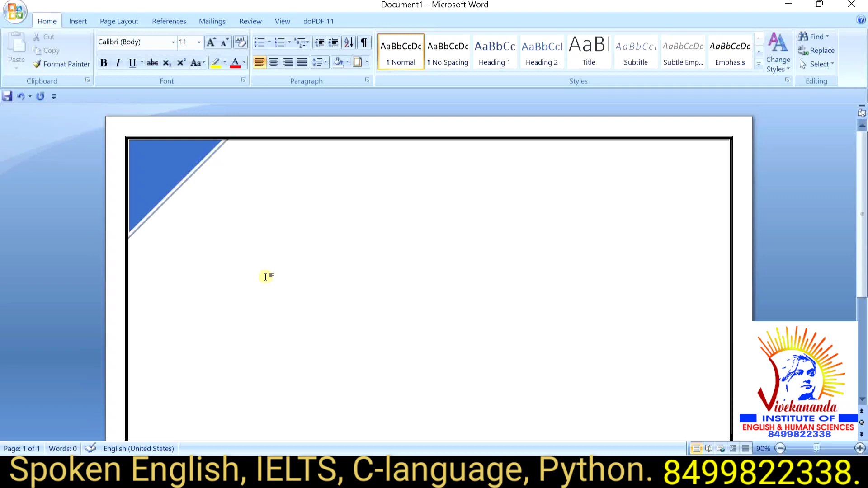
text(VIVEKAN)
text(AND)
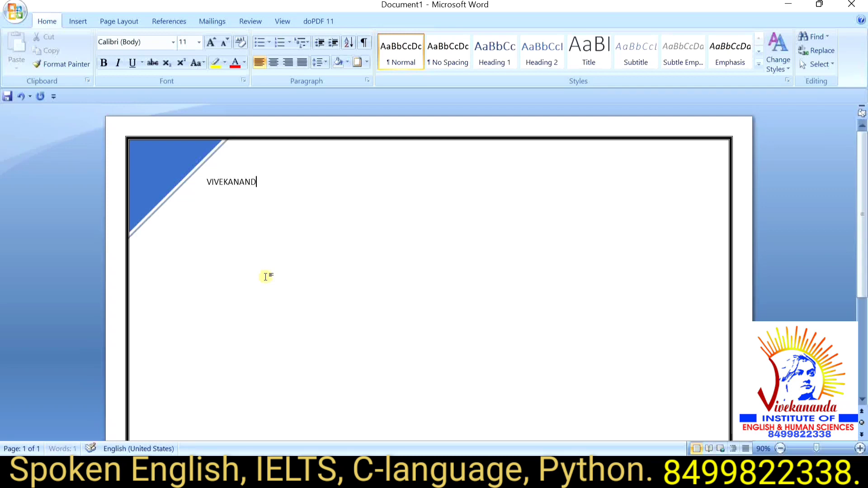
text(A INSITU)
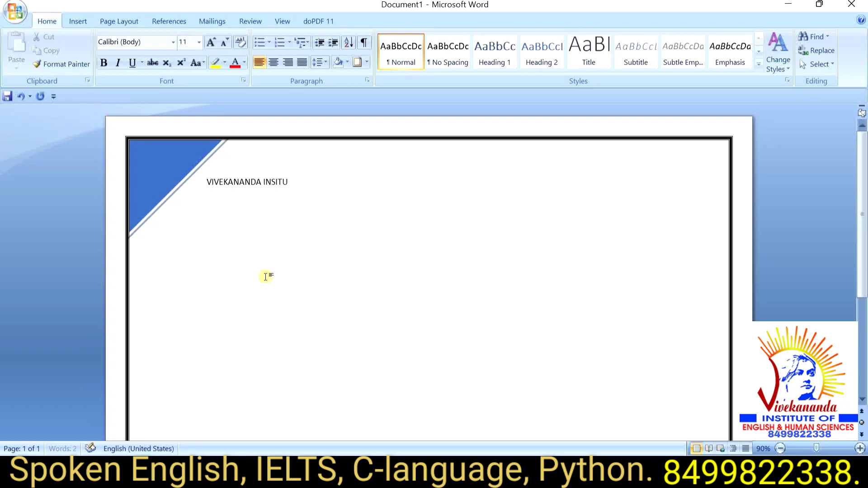
text(TE)
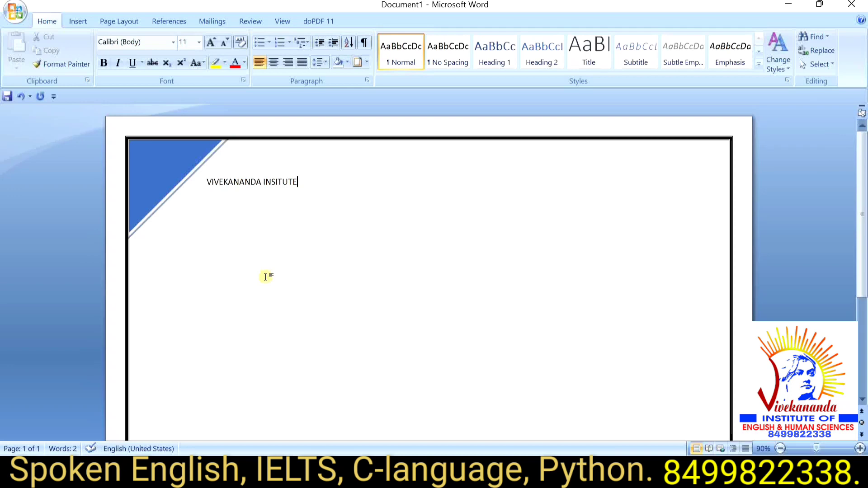
key(BackSpace)
key(BackSpace)
key(BackSpace)
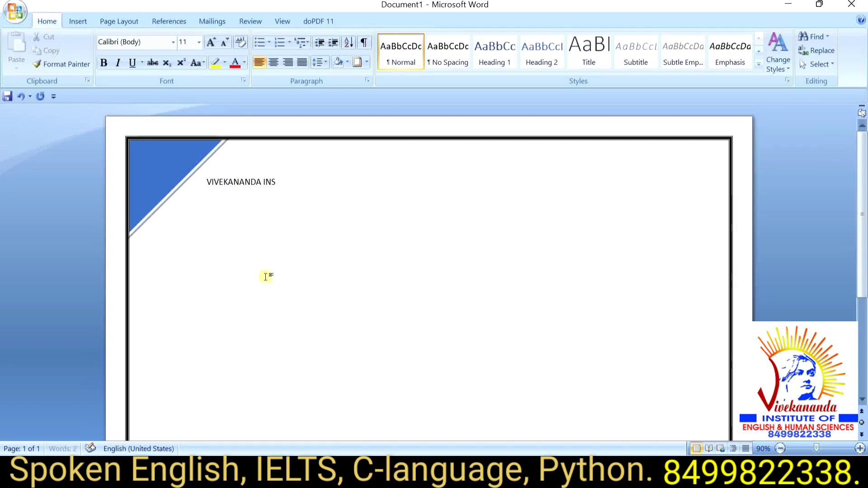
text(TITU)
text(TE OF)
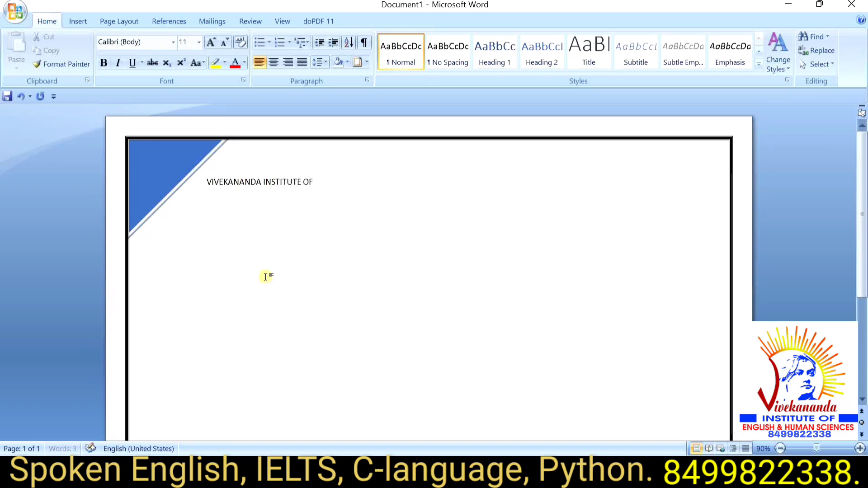
text( ENGLIS)
text(H )
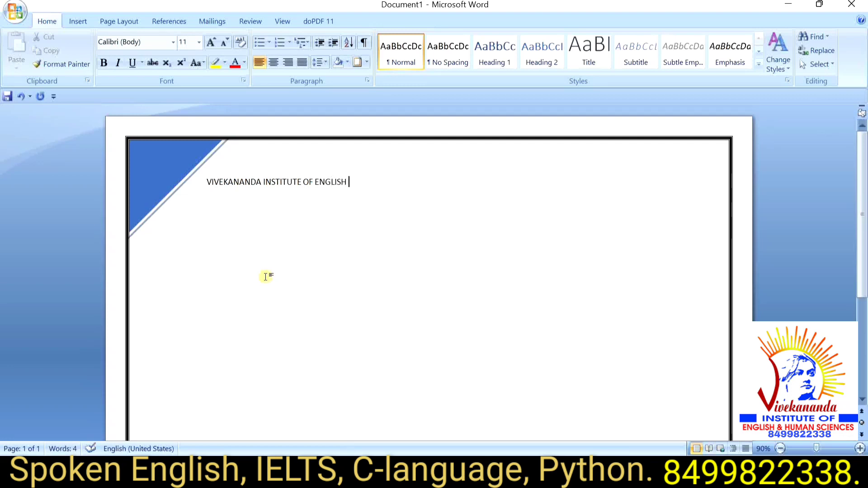
text(AND H)
text(UMAN)
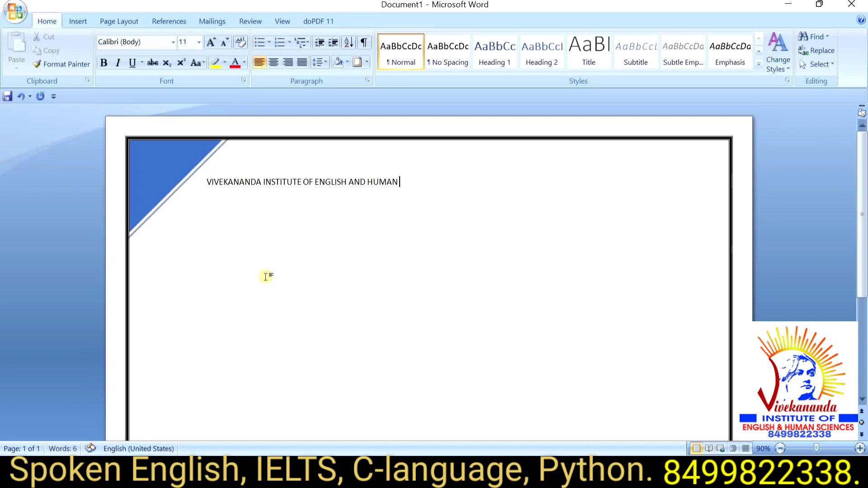
text( SCIE)
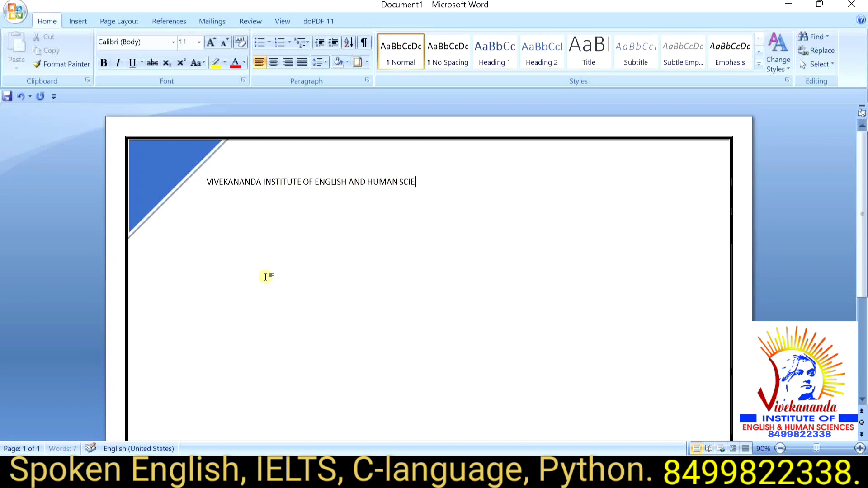
text(NCES)
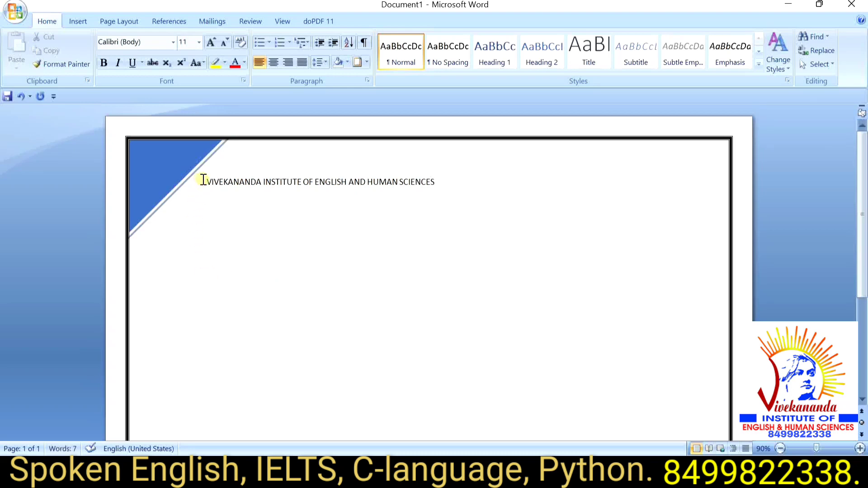
Centre the institute heading and format it as bold 18 pt Calibri Light.
drag(206, 182, 434, 158)
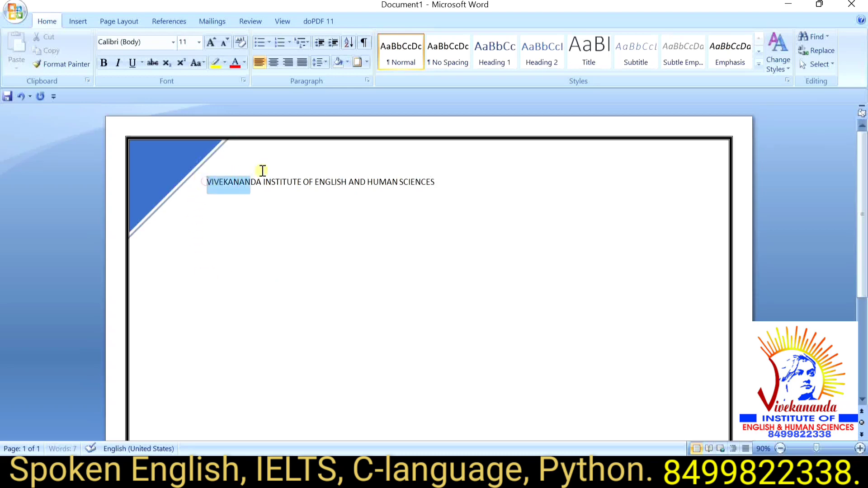
click(274, 65)
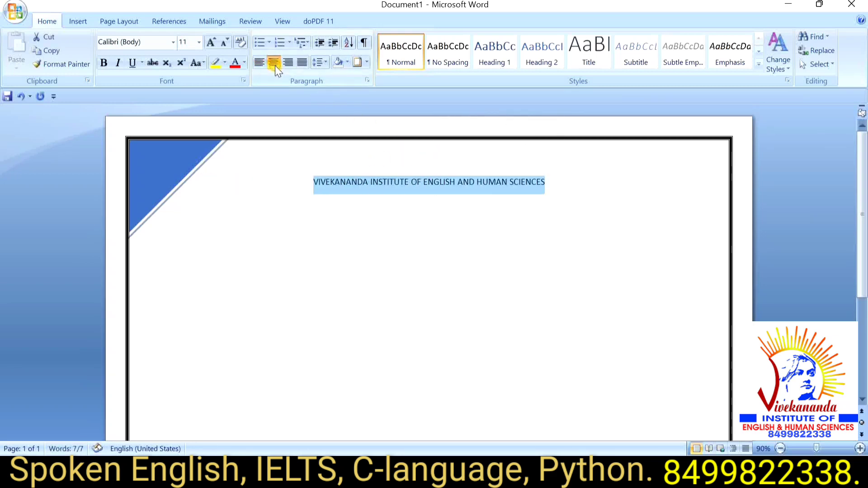
click(199, 42)
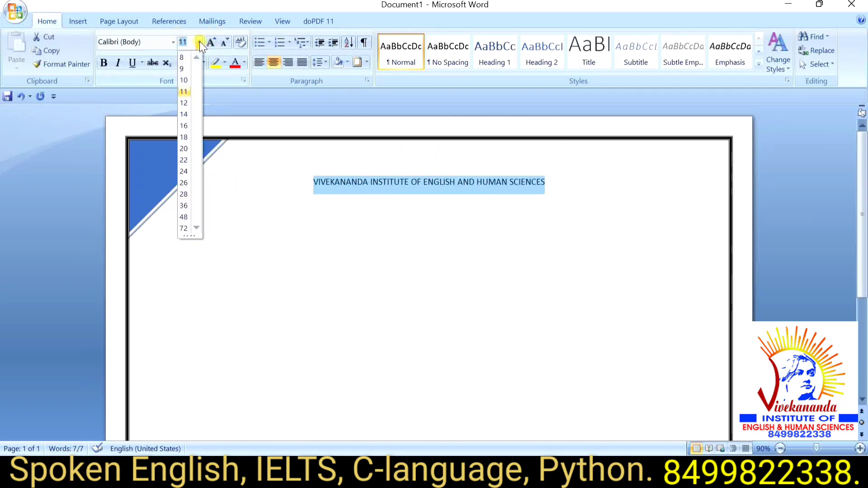
click(185, 126)
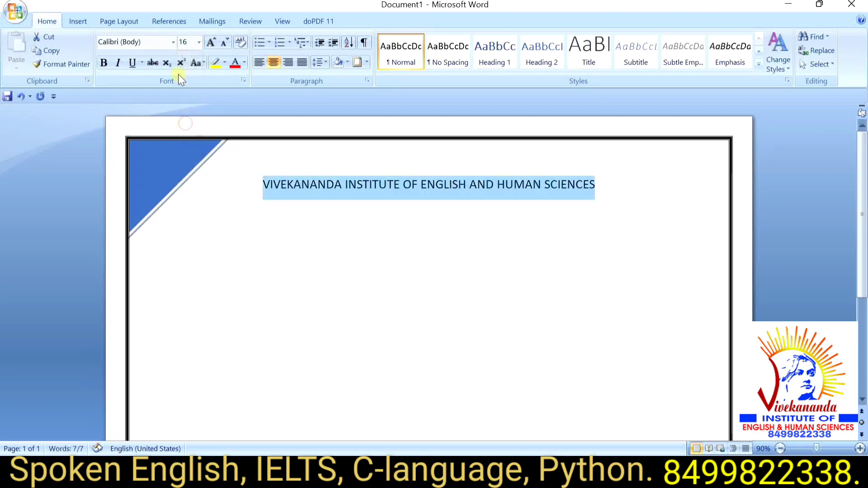
click(199, 42)
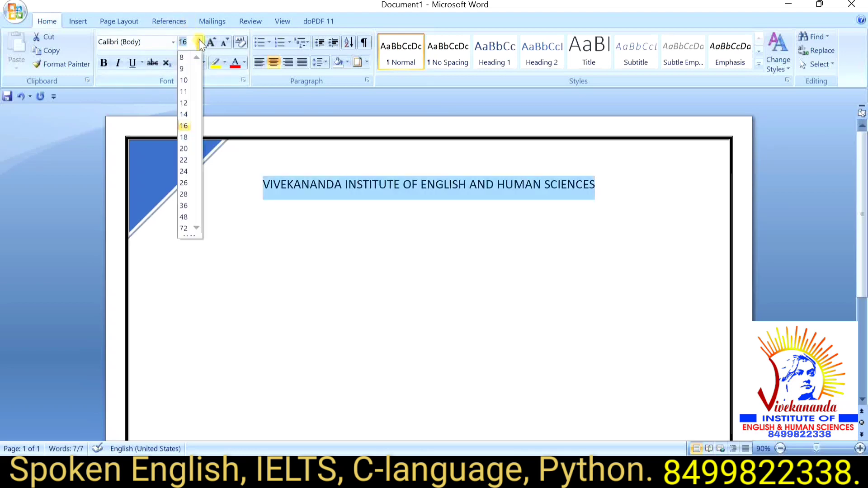
click(185, 138)
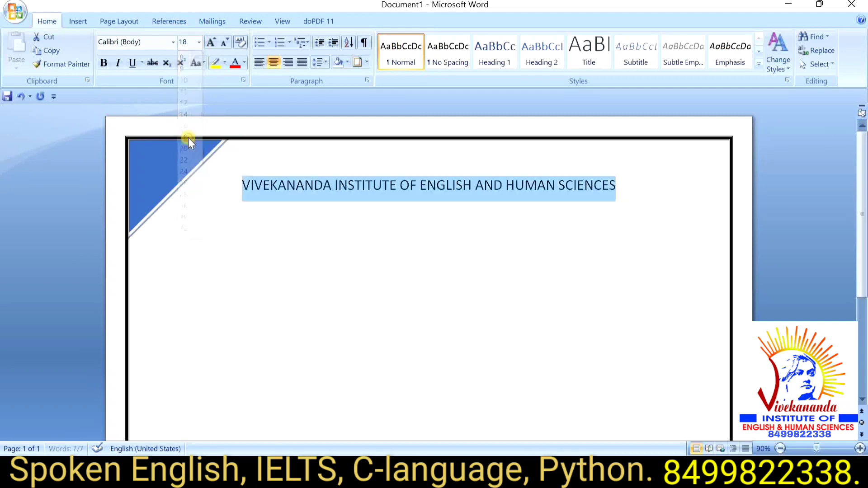
click(173, 42)
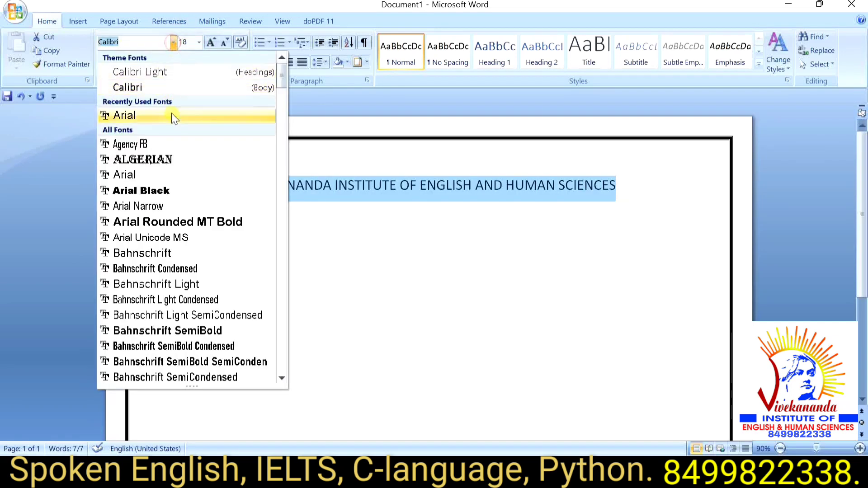
click(179, 80)
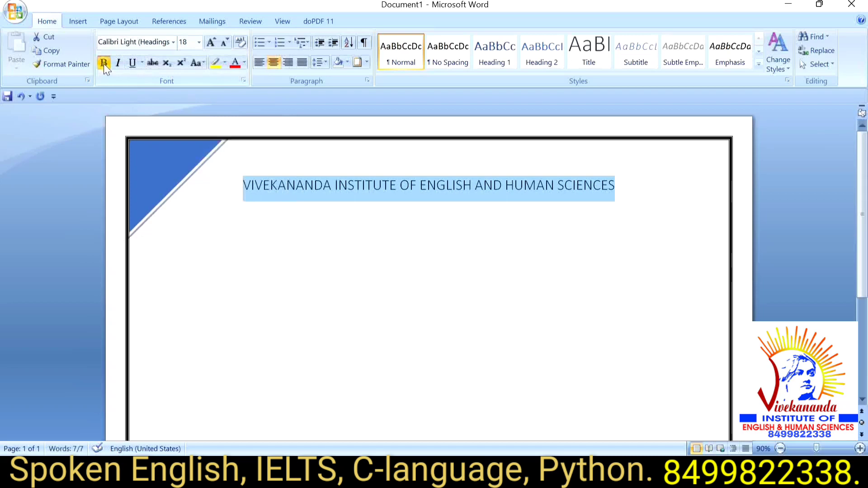
click(104, 63)
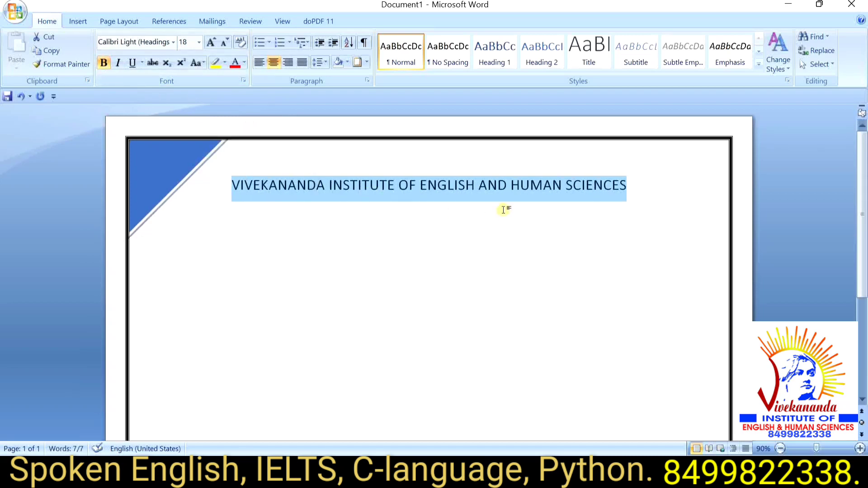
click(638, 181)
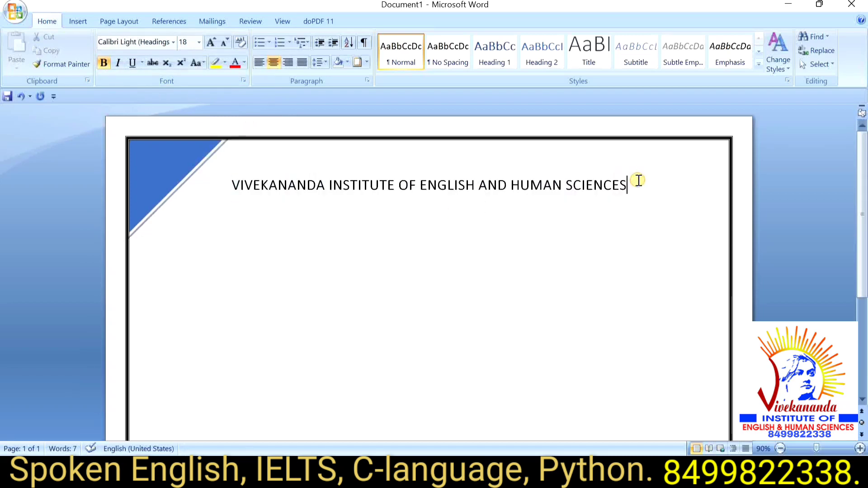
Add the line 'Certificate of Achievement' below the heading, capitalising the A in Achievement.
key(Return)
text(C)
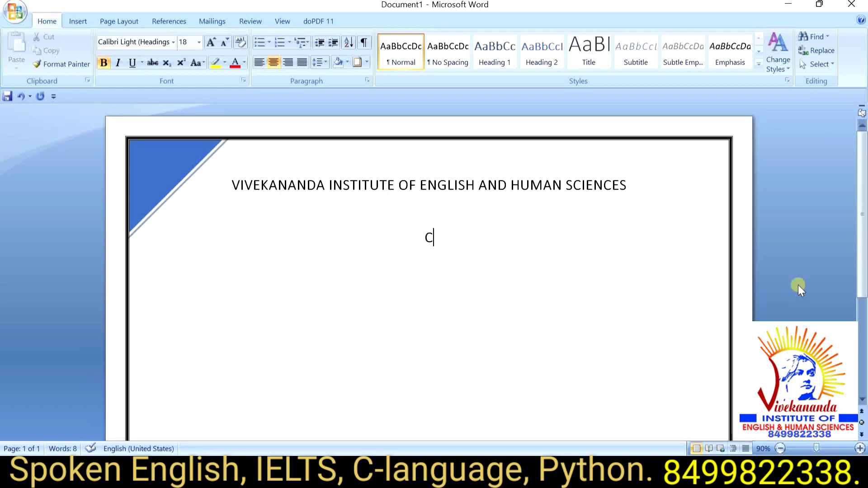
text(erti)
text(fi)
text(cate)
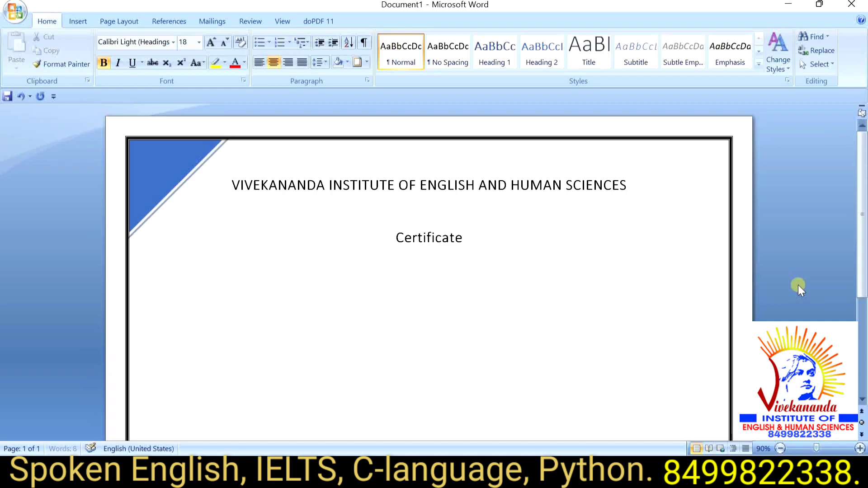
text( o)
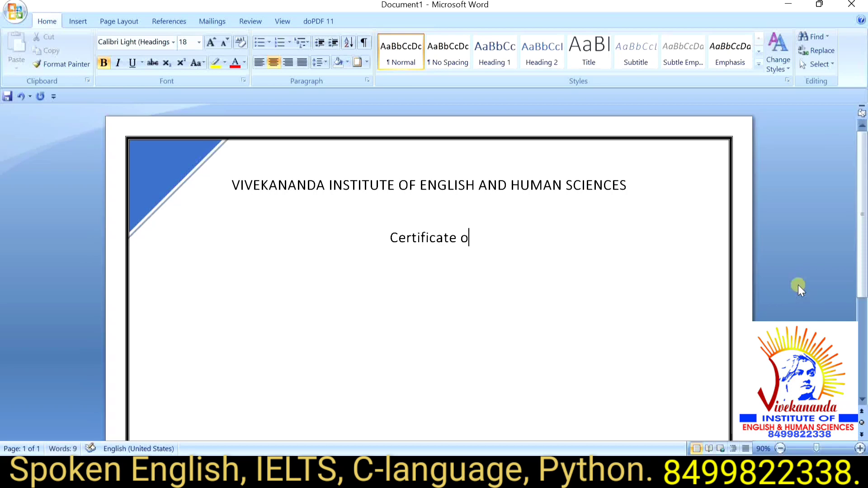
text(f ach)
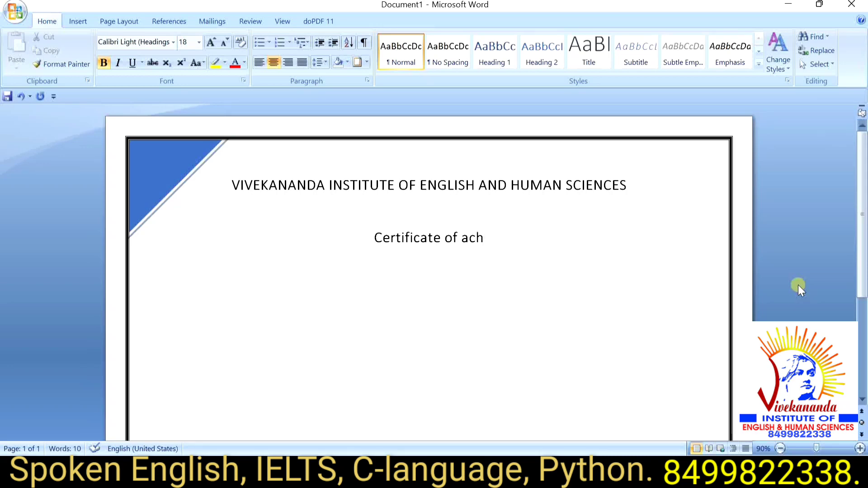
text(i)
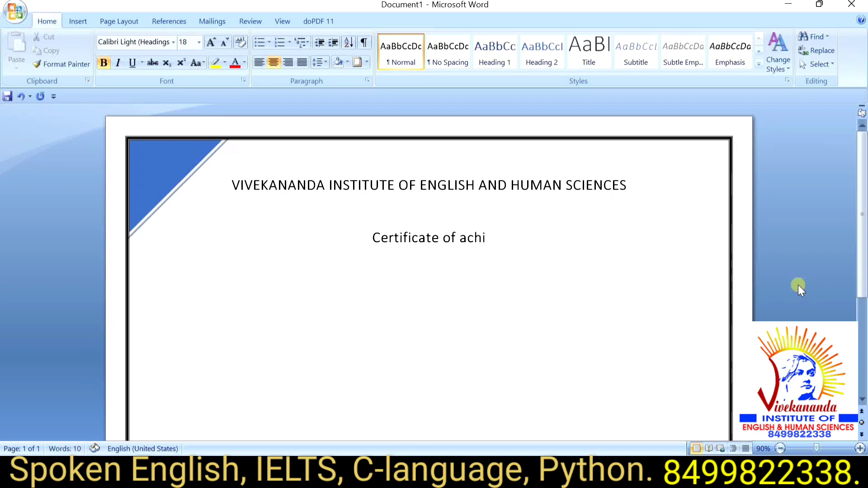
text(eve)
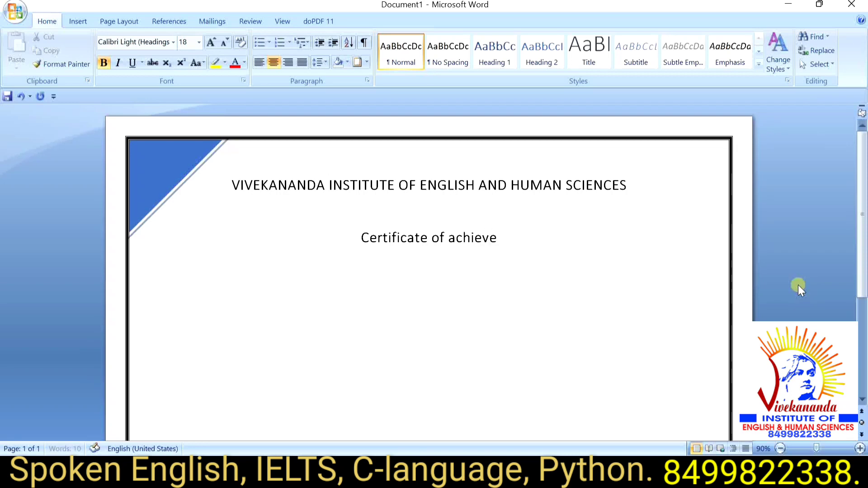
text(me)
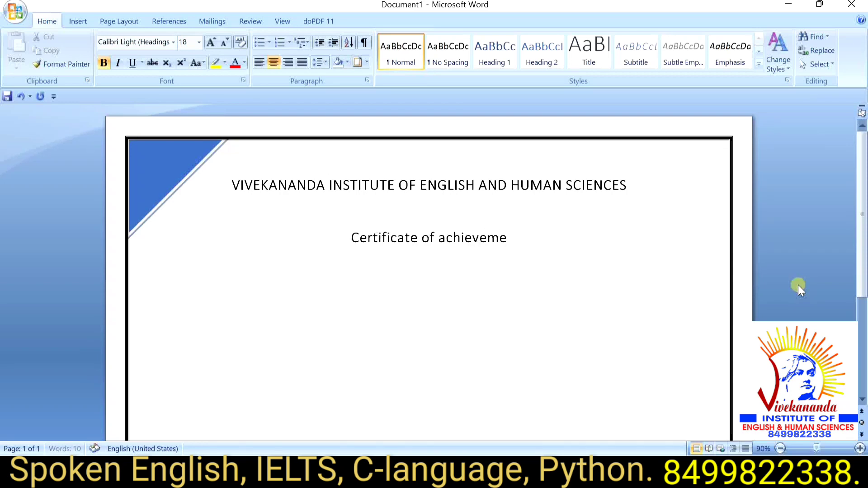
text(nt)
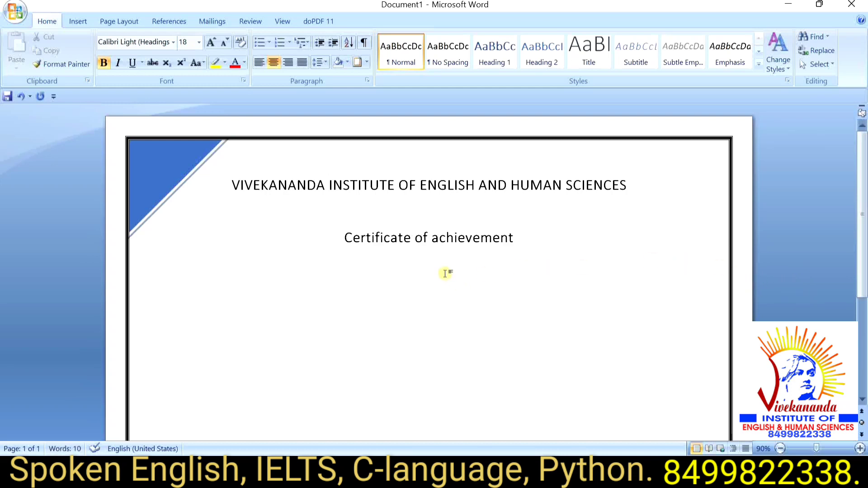
click(439, 240)
key(BackSpace)
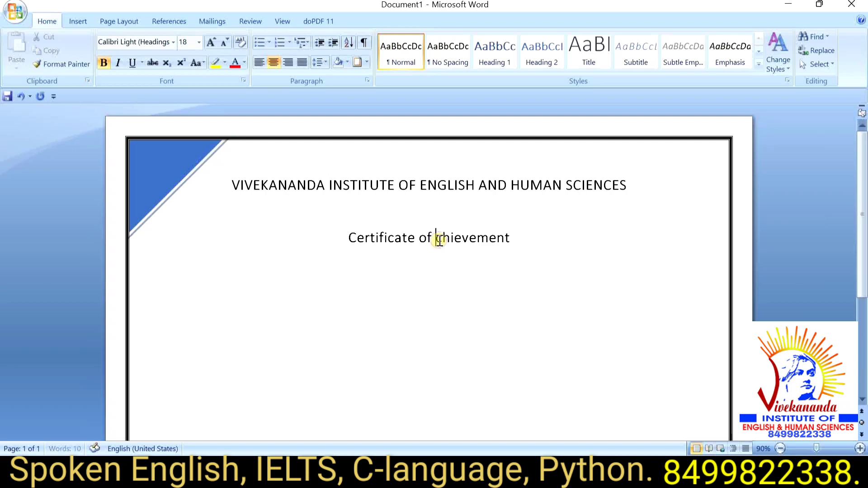
text(A)
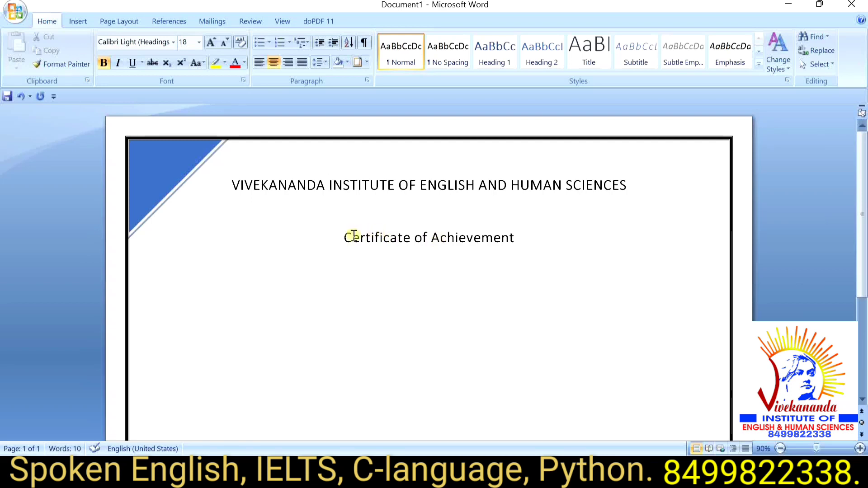
click(342, 235)
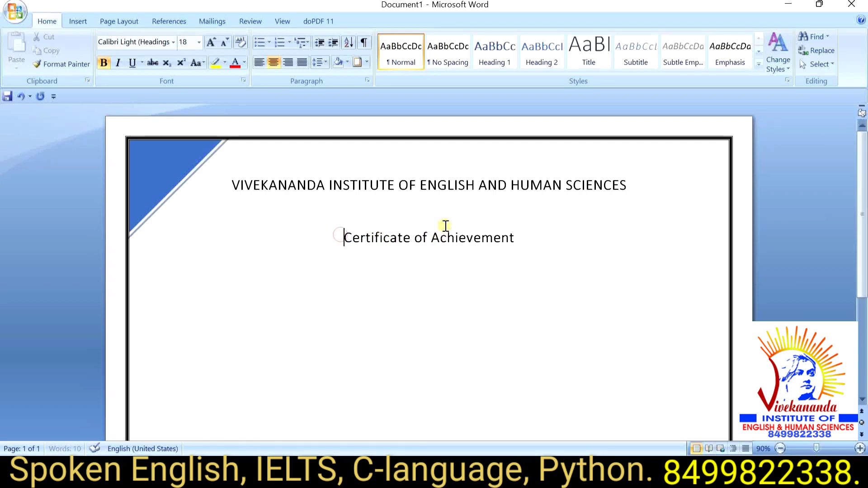
Format the title as bold Edwardian Script ITC at 48 pt.
drag(342, 236, 526, 236)
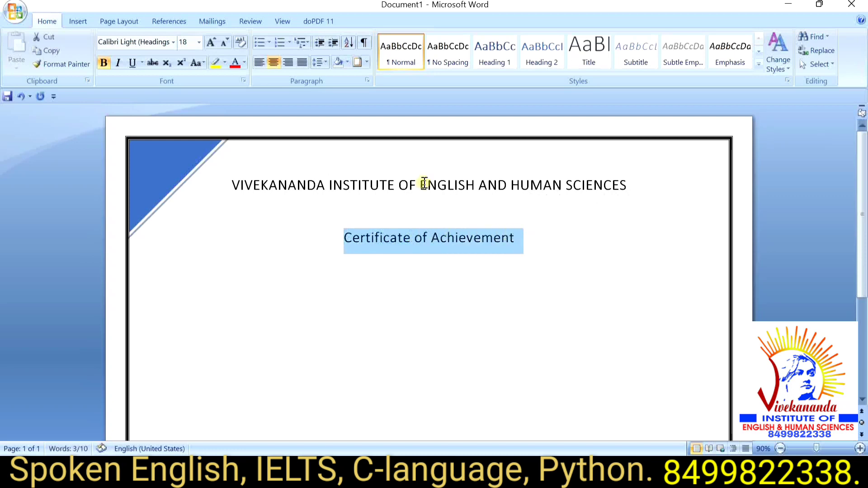
click(173, 42)
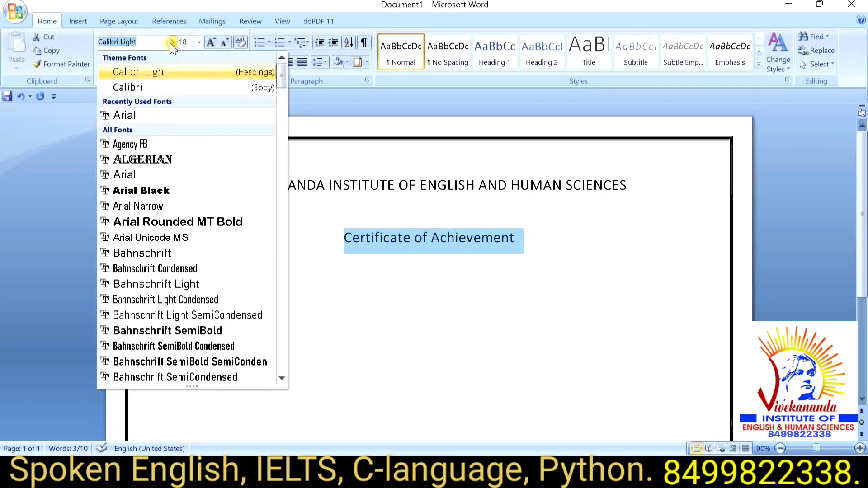
click(143, 40)
key(BackSpace)
key(BackSpace)
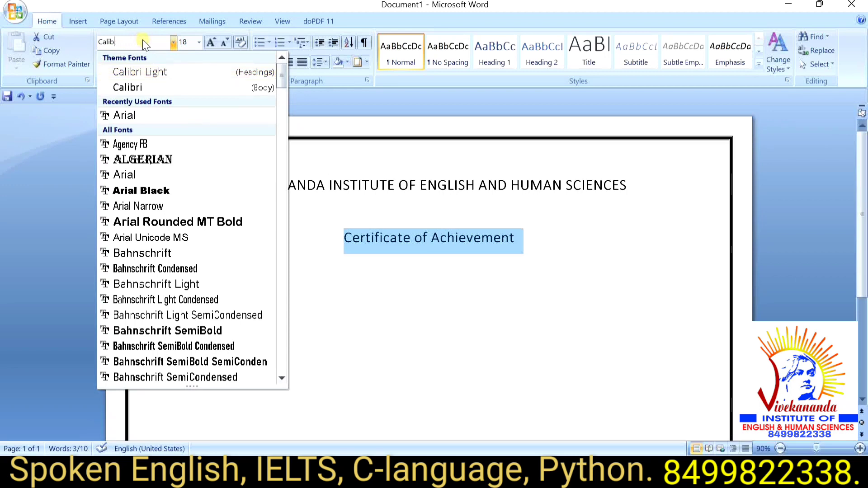
key(BackSpace)
key(BackSpace)
key(BackSpace)
key(BackSpace)
key(BackSpace)
text(Edwardian Script ITC)
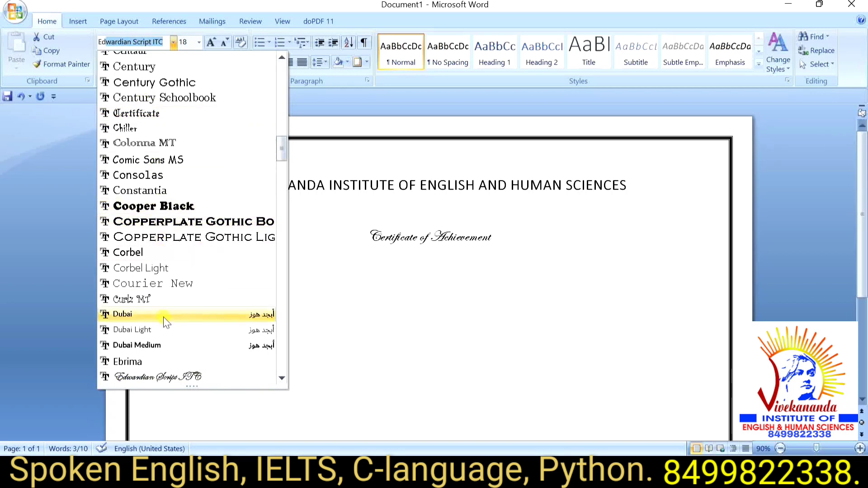
click(178, 378)
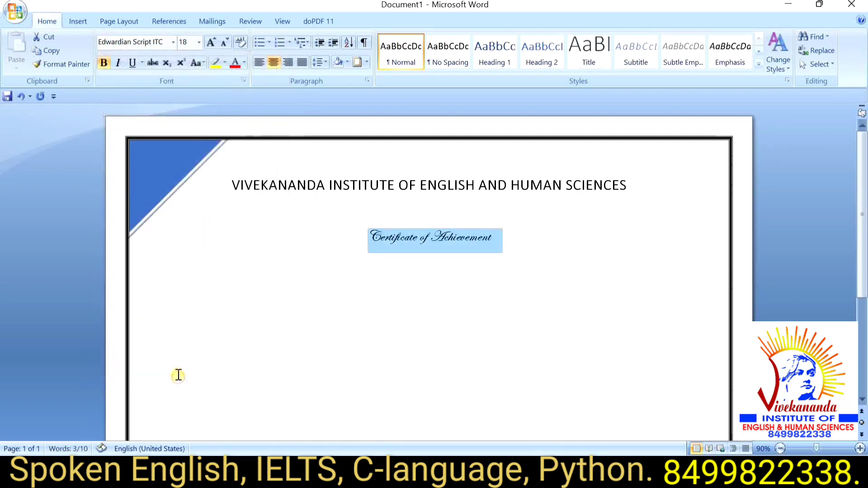
click(101, 62)
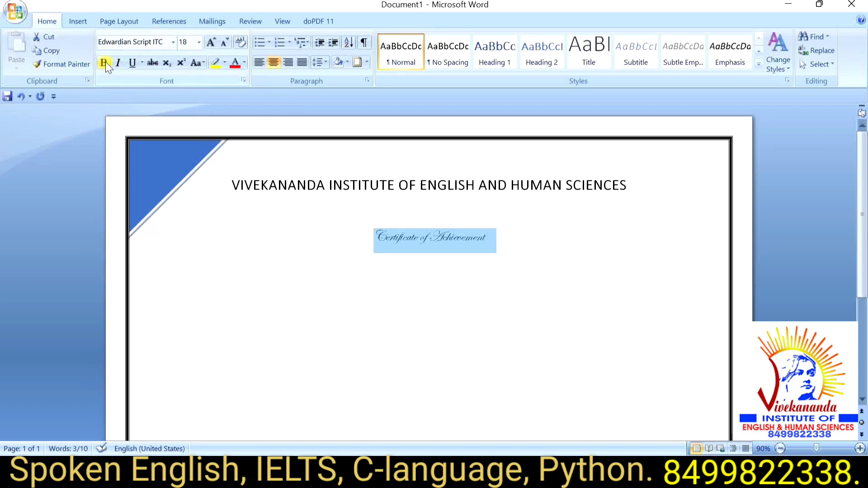
click(104, 63)
click(200, 40)
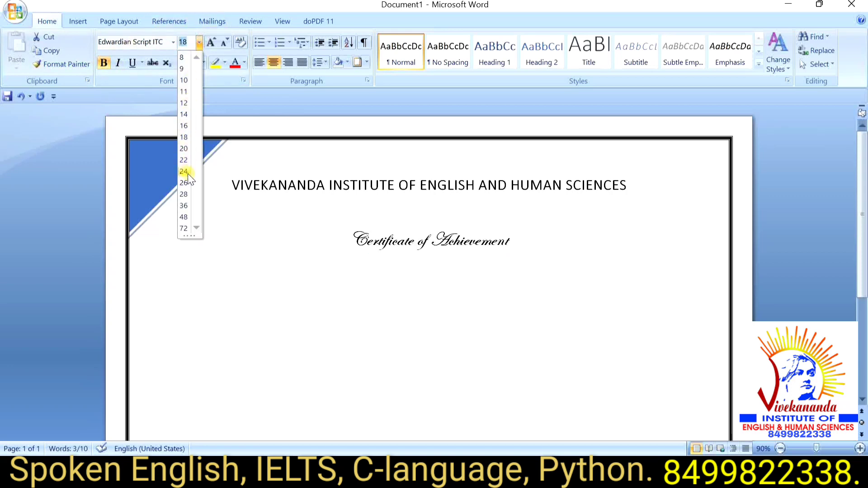
click(183, 217)
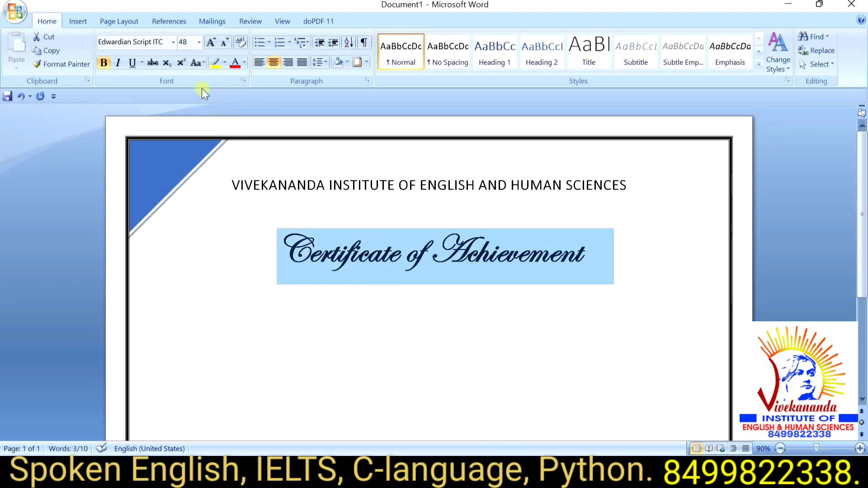
Change the title to Arial at 26 pt and start a new line below it.
click(173, 43)
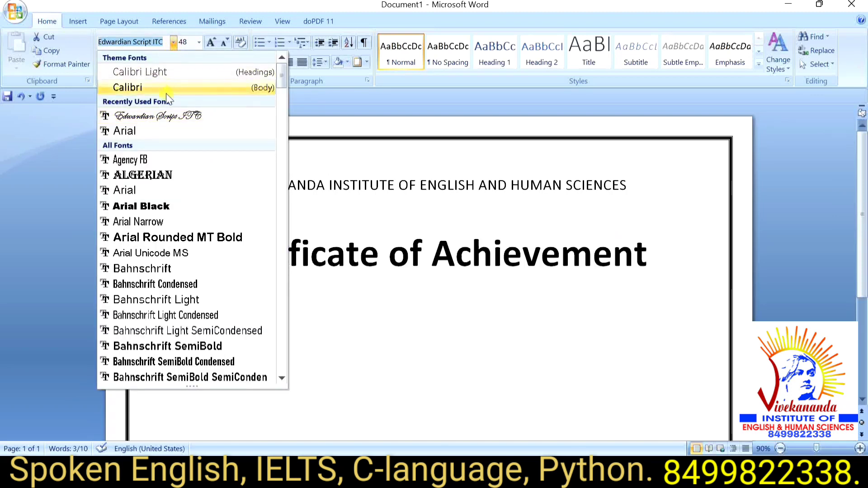
click(167, 131)
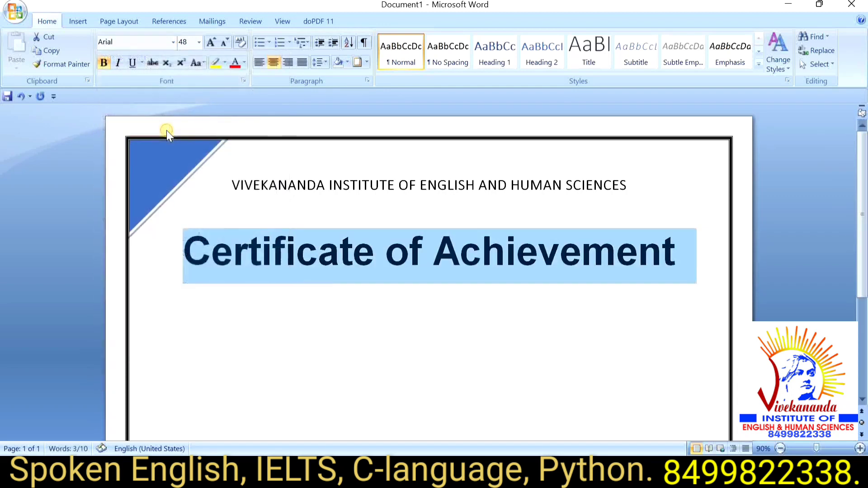
click(199, 42)
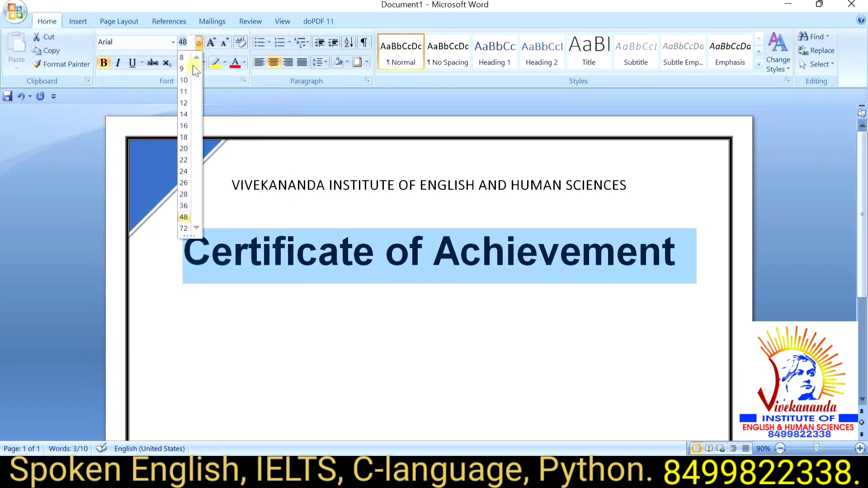
click(183, 183)
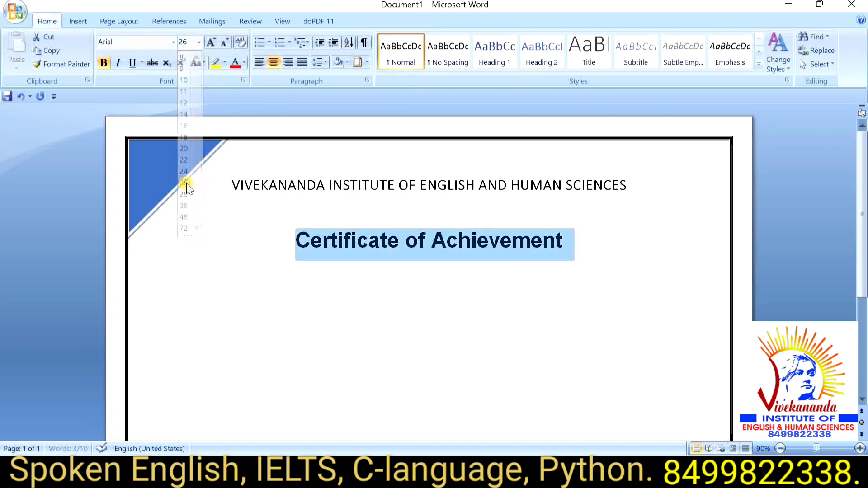
click(587, 252)
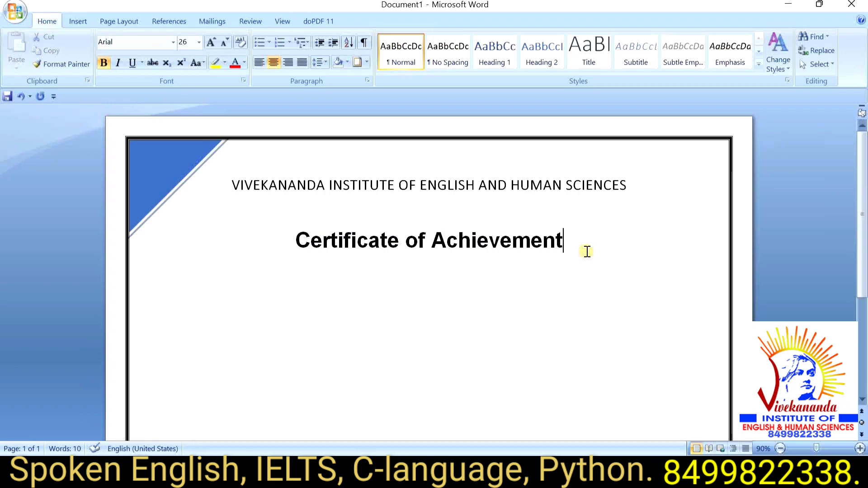
key(Return)
Type 'NAME:' followed by the recipient's name under the title, with a blank line between them.
key(BackSpace)
text(N)
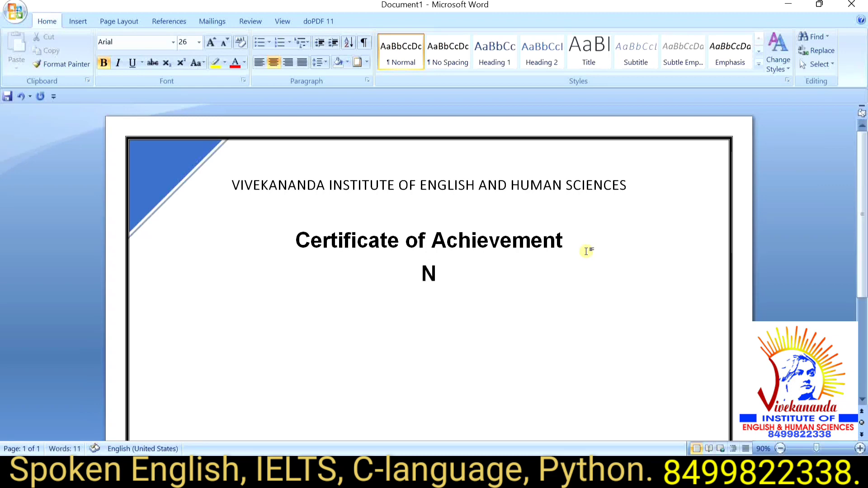
text(AM)
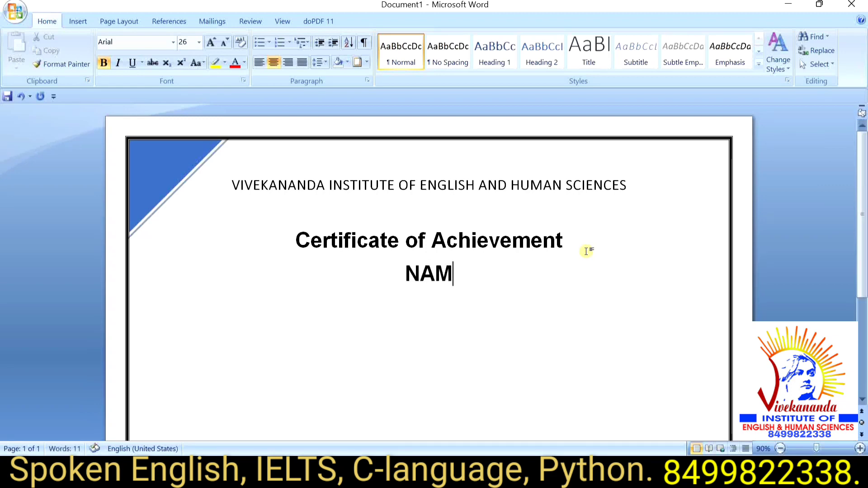
text(E)
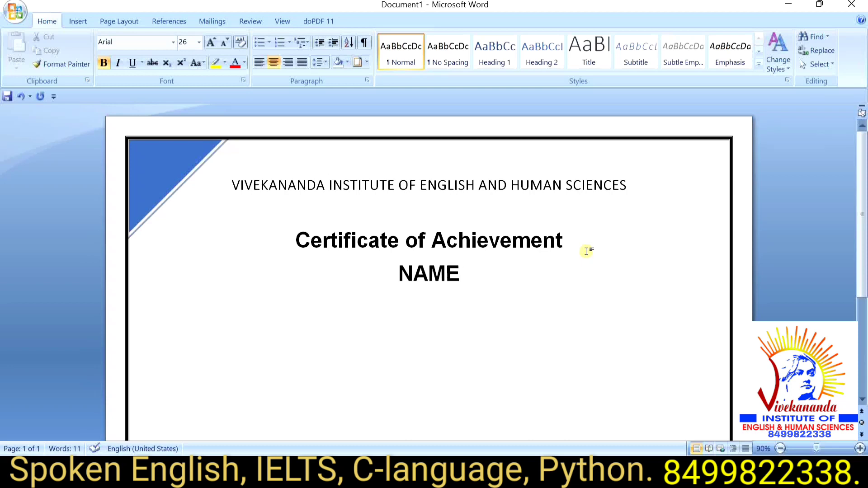
text(:)
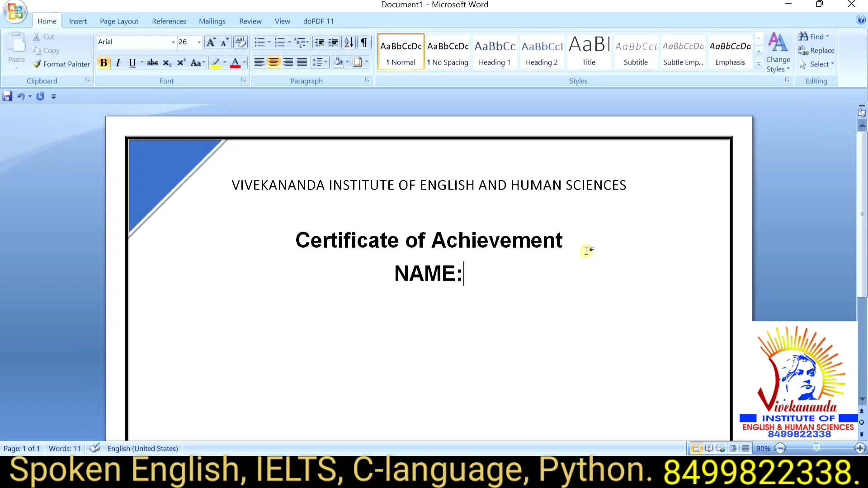
text(    P)
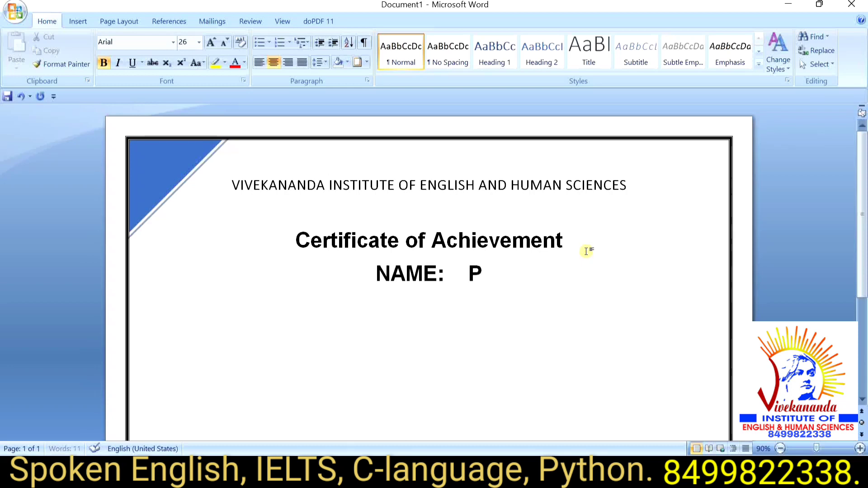
text(.TA)
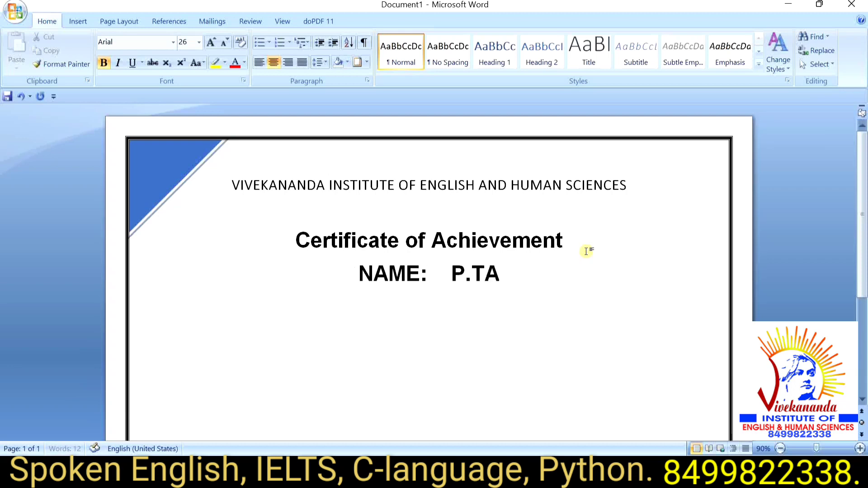
text(NUSHA)
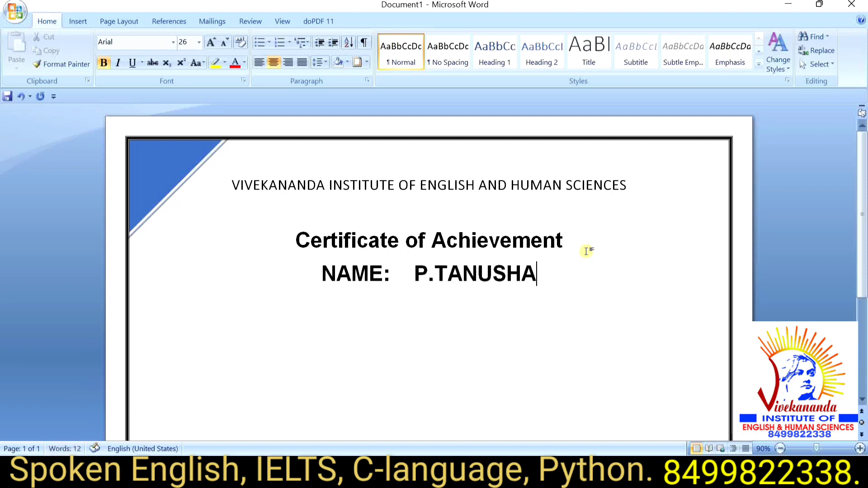
click(577, 243)
key(Return)
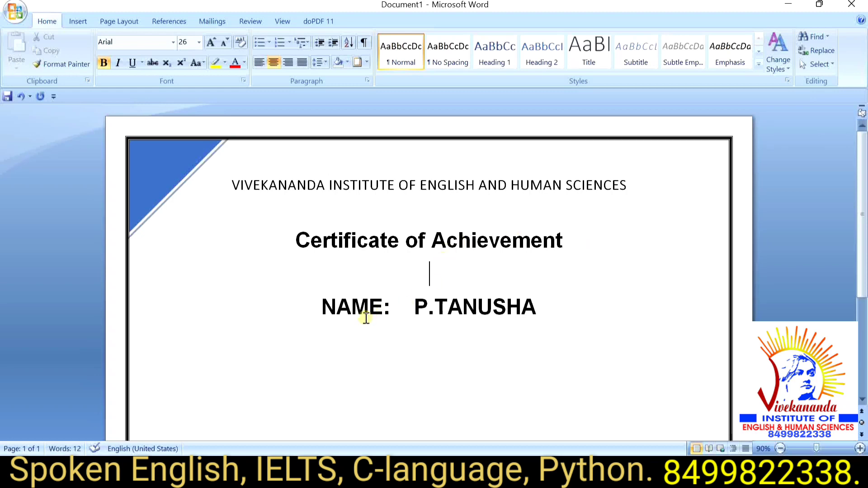
Set the NAME line in Edwardian Script ITC and convert it to lowercase.
drag(321, 304, 511, 306)
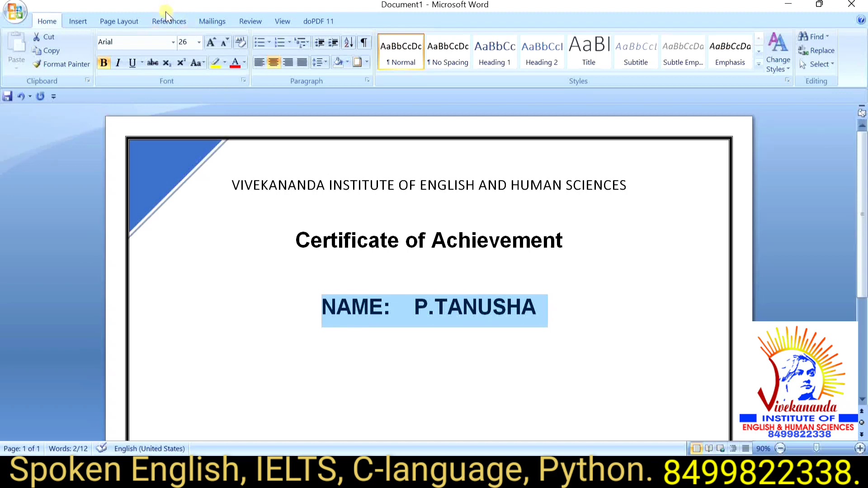
click(173, 41)
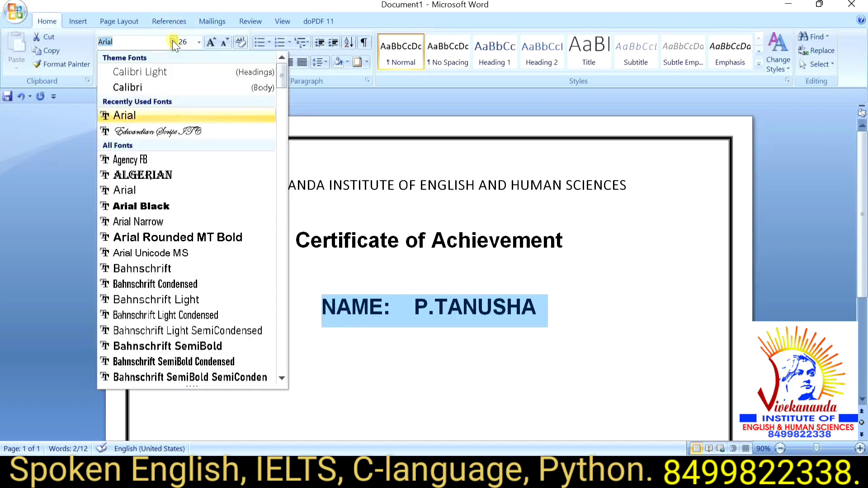
click(170, 131)
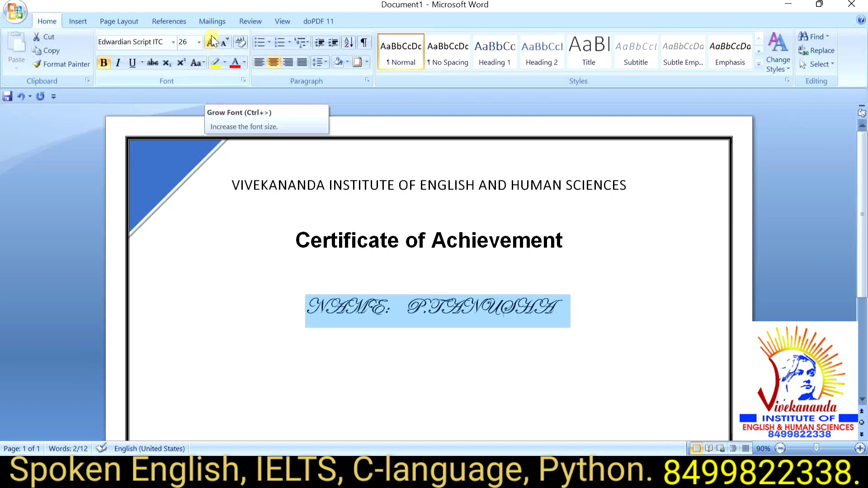
click(174, 42)
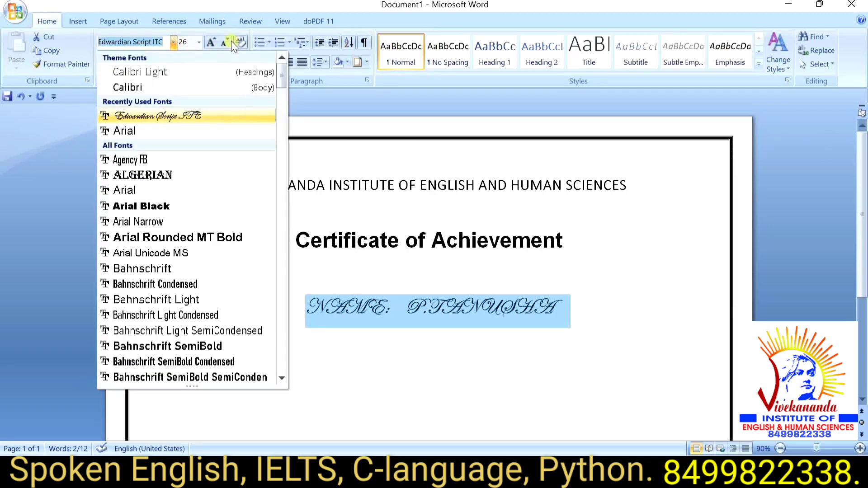
click(302, 69)
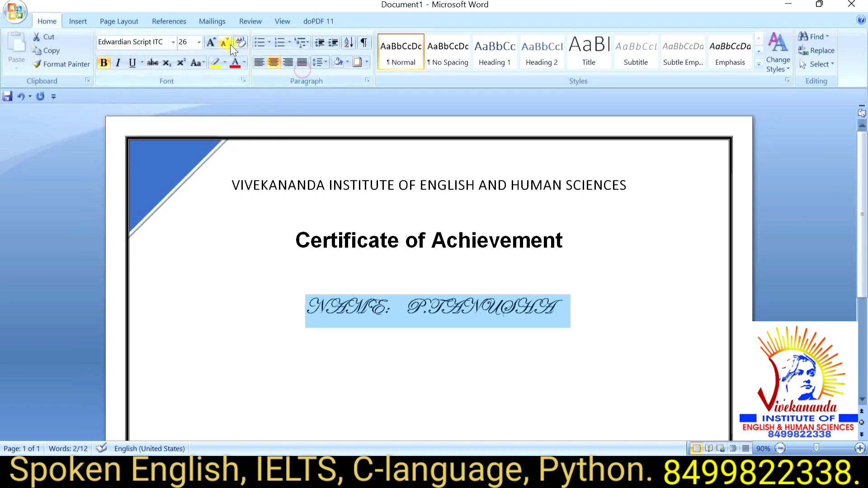
click(203, 61)
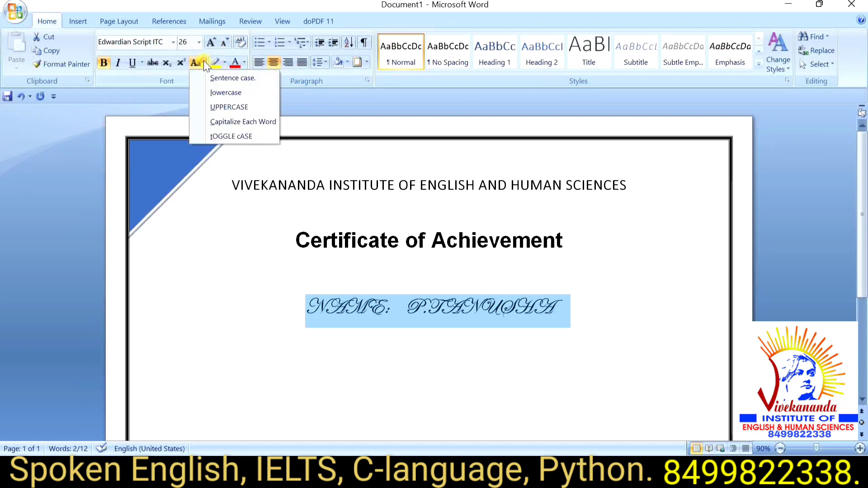
click(224, 92)
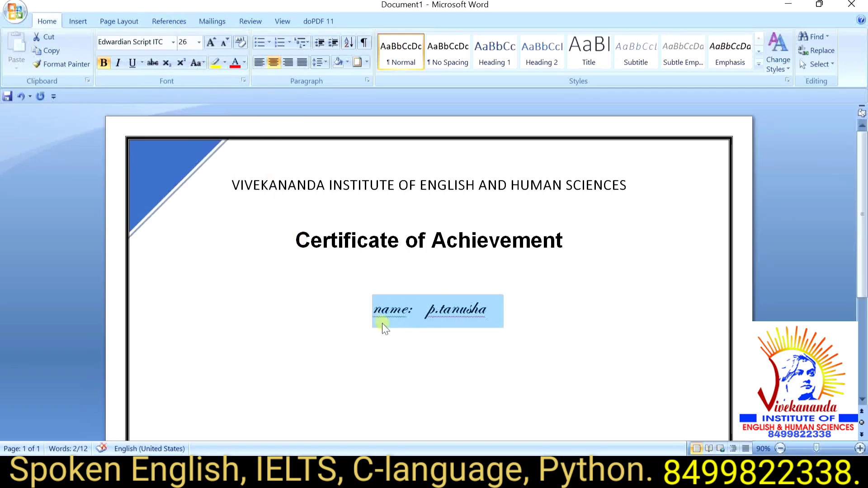
Recapitalise the N of Name and the recipient's initial and surname.
click(383, 310)
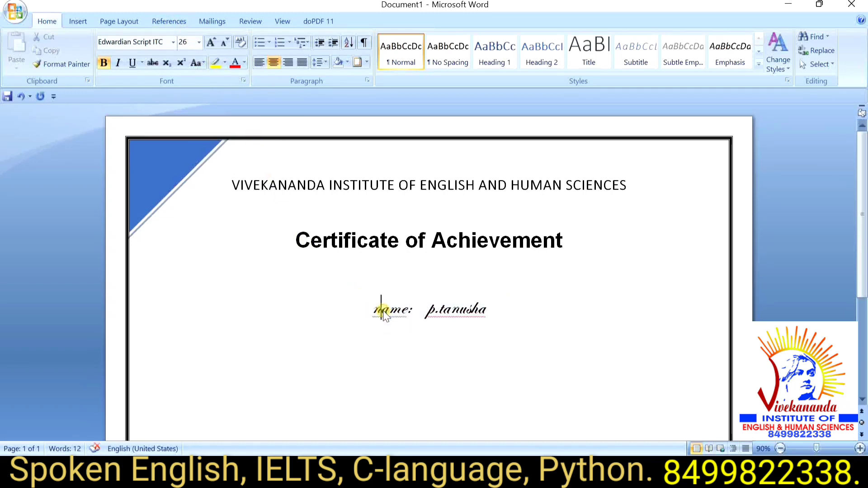
key(BackSpace)
text(N)
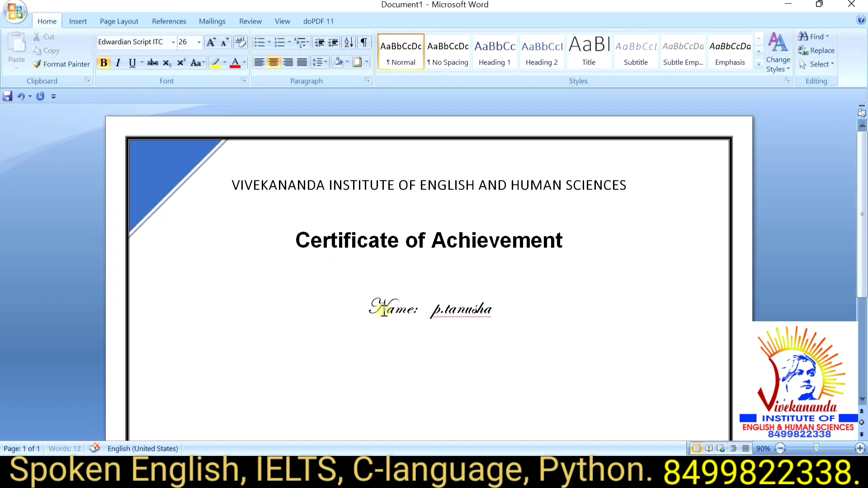
click(441, 312)
key(BackSpace)
key(BackSpace)
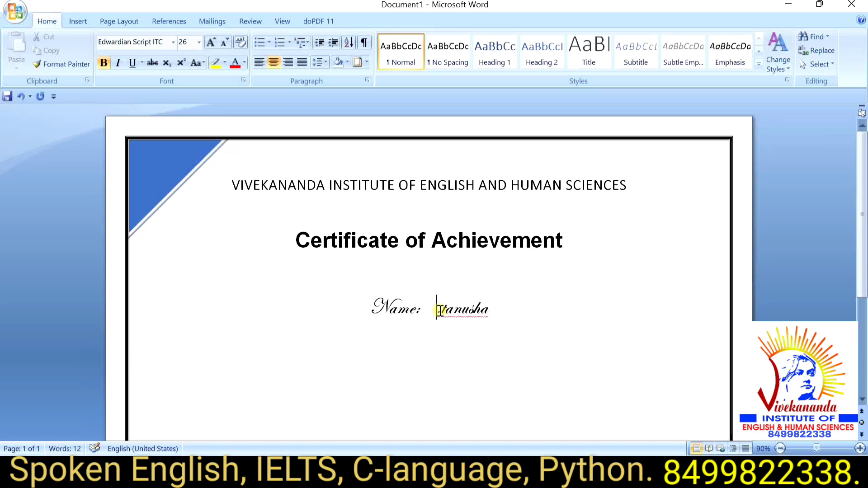
text(P.)
click(456, 311)
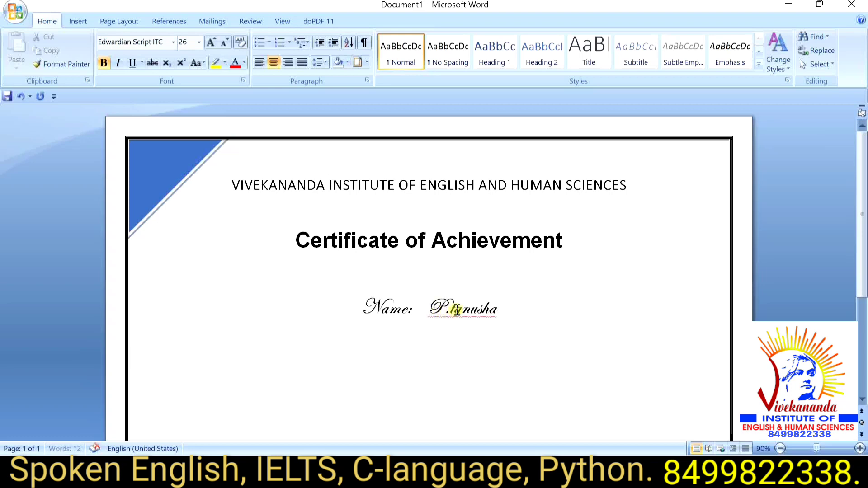
key(Delete)
text(T)
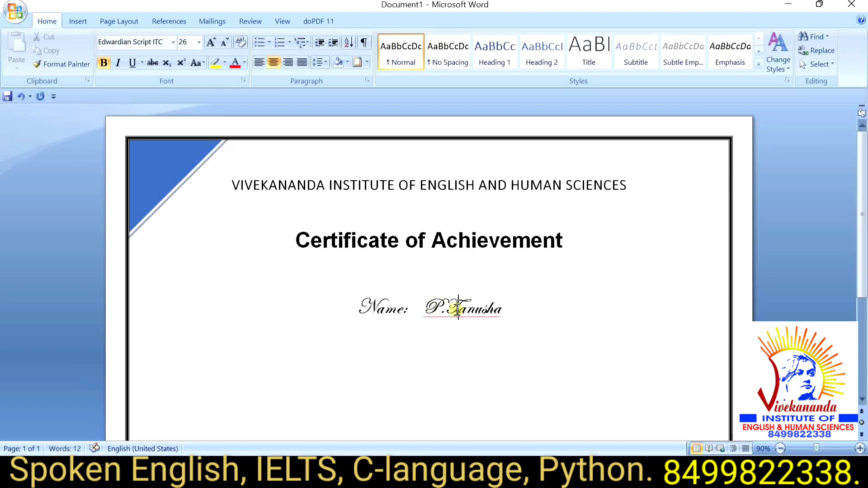
Enlarge the whole Name line to 48 pt.
drag(357, 305, 516, 312)
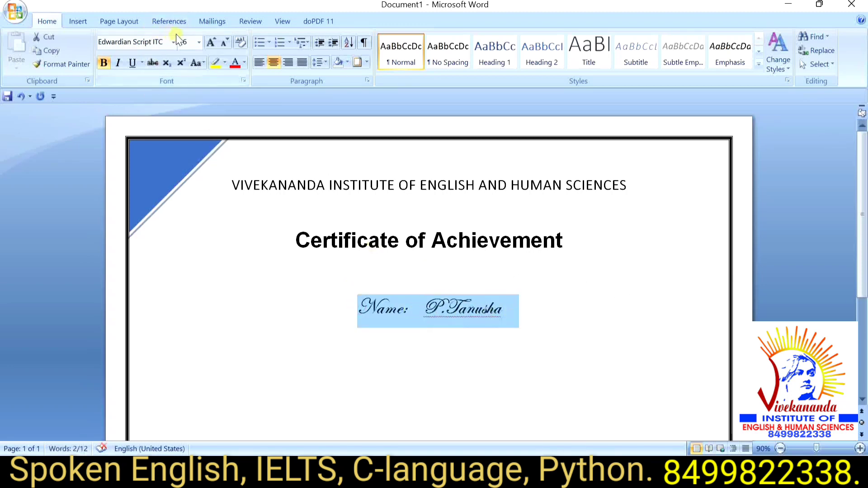
click(199, 43)
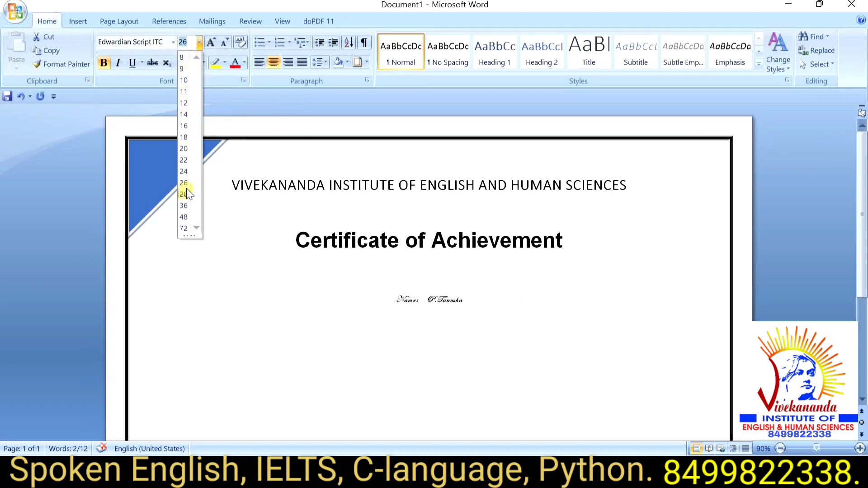
click(183, 217)
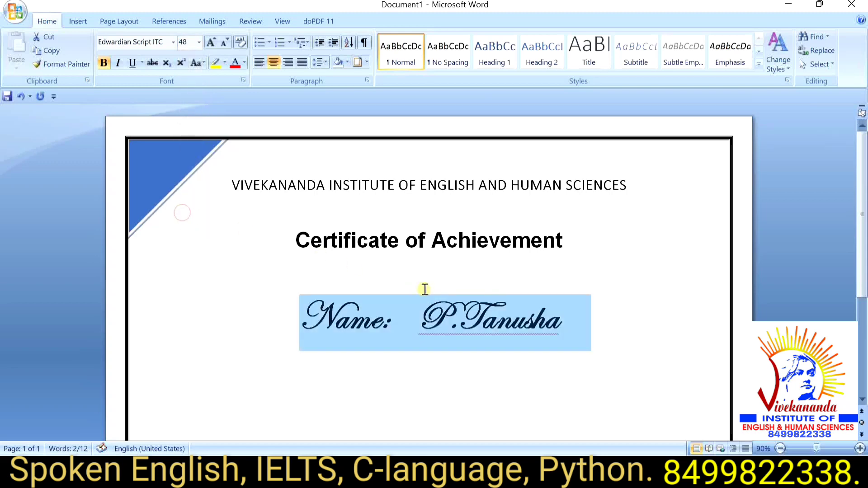
click(457, 321)
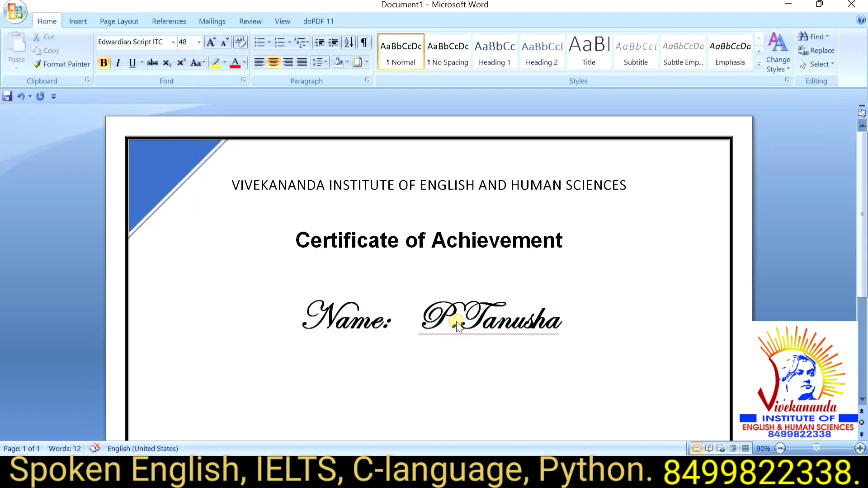
Add the line 'FOR SUCCESSFULLY COMPLETING' below the name, correcting a typo.
text(.)
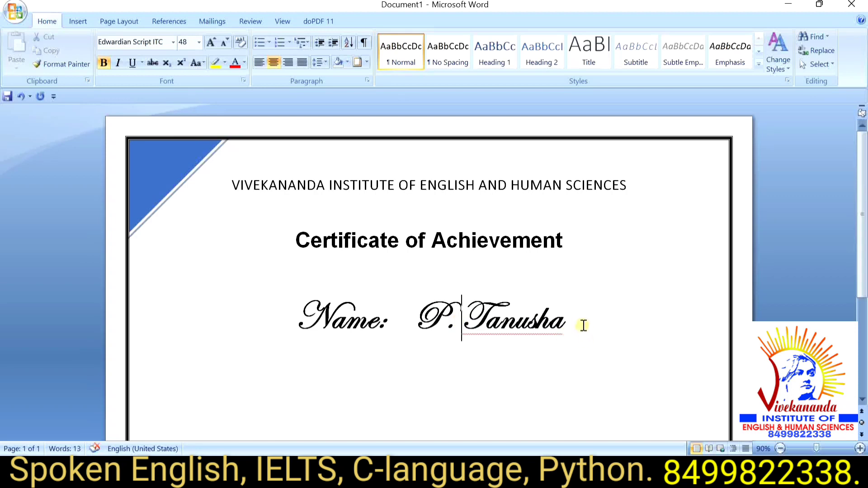
click(583, 326)
key(Return)
text(FO)
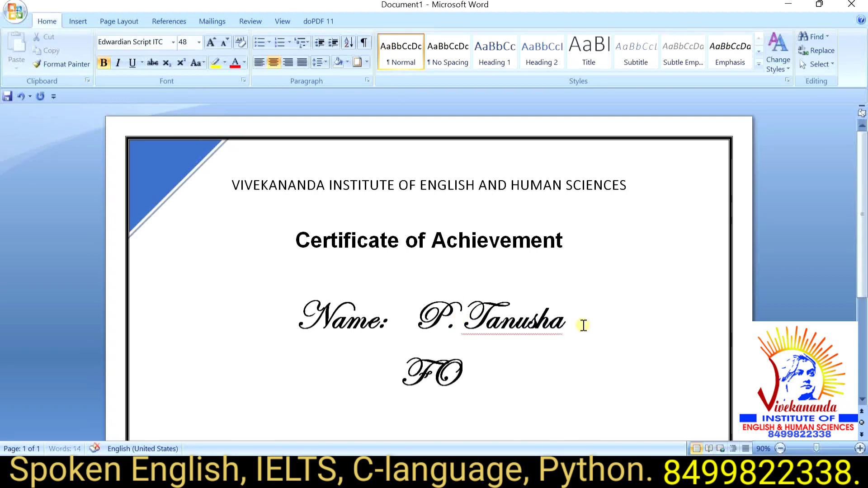
text(RS)
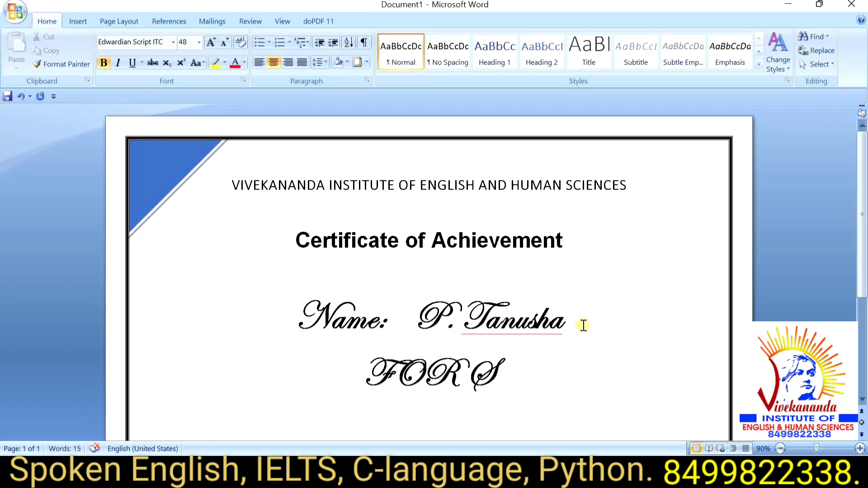
text(UCC)
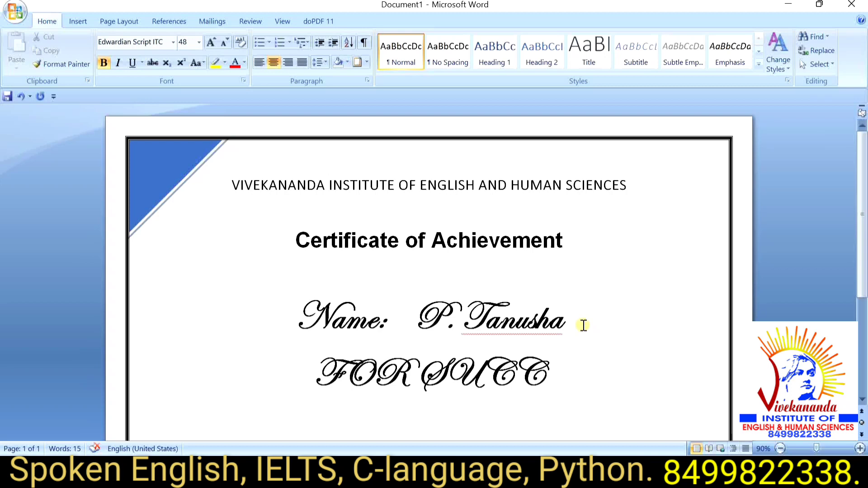
text(ESSFULL)
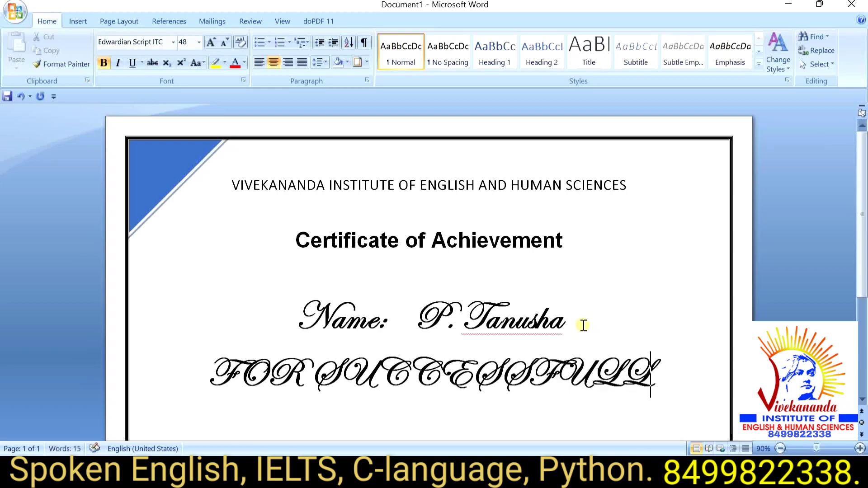
text(Y)
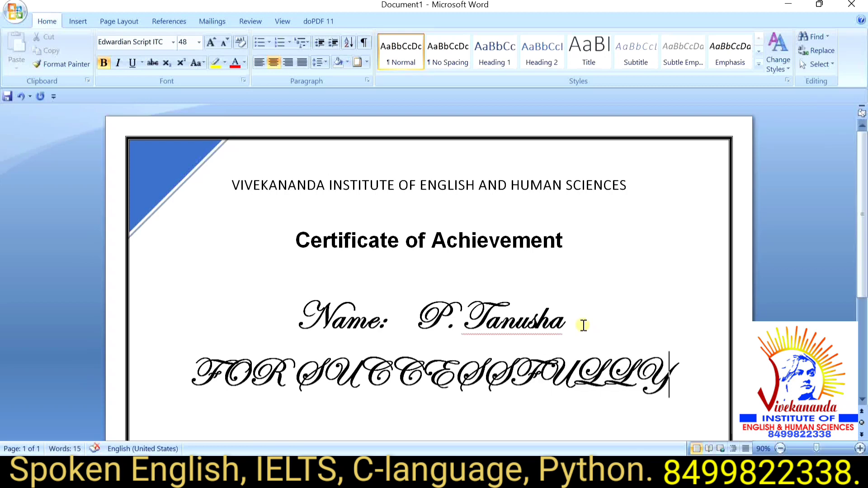
text( CP)
key(BackSpace)
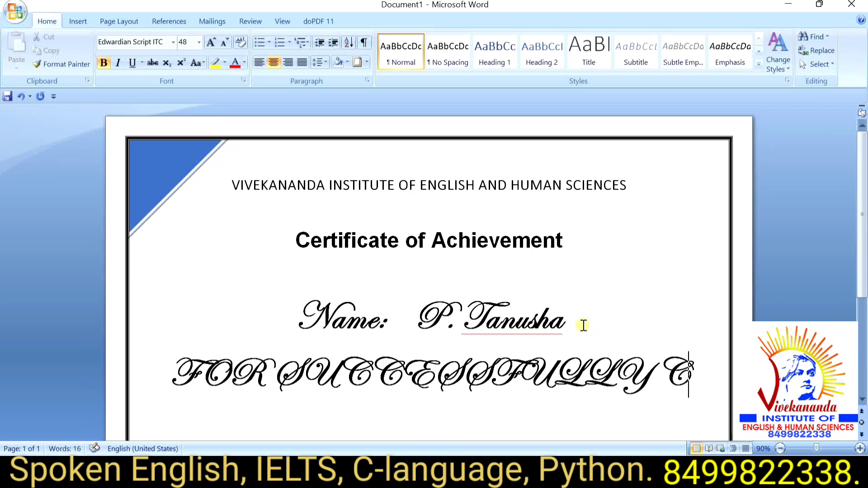
text(OMPLETI)
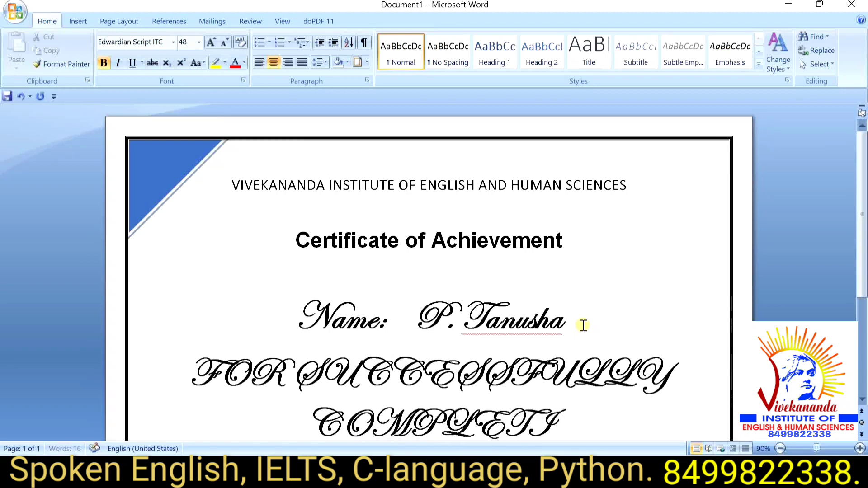
text(NG)
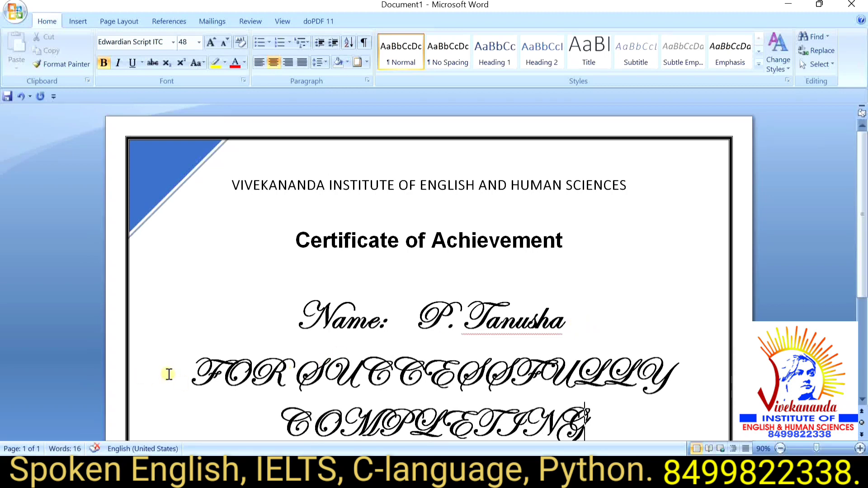
Format the completion line in Calibri (Body) at 20 pt and start a new line beneath it.
drag(199, 365, 526, 413)
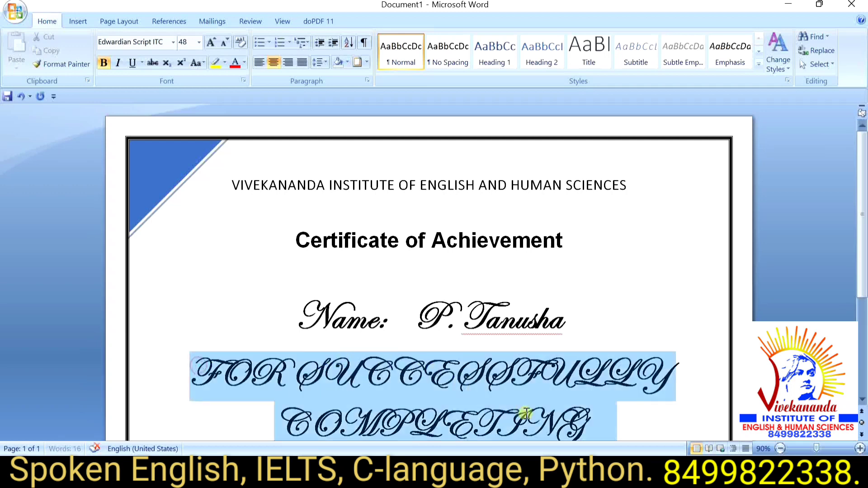
click(173, 42)
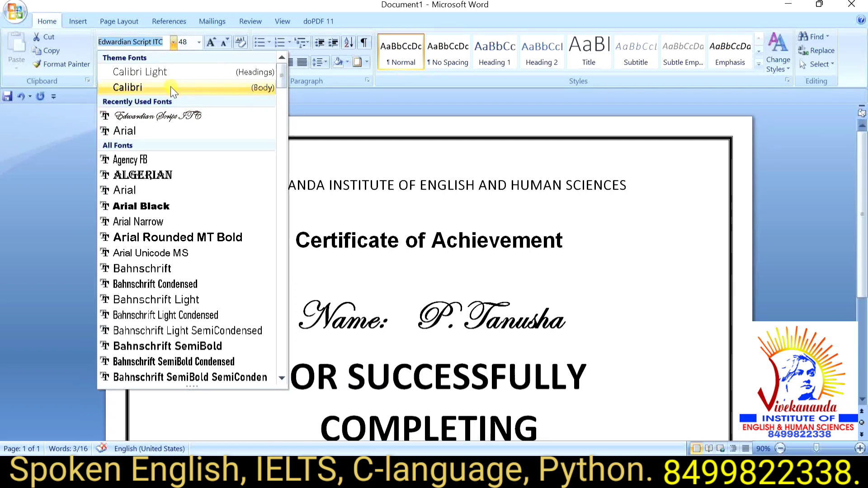
click(180, 88)
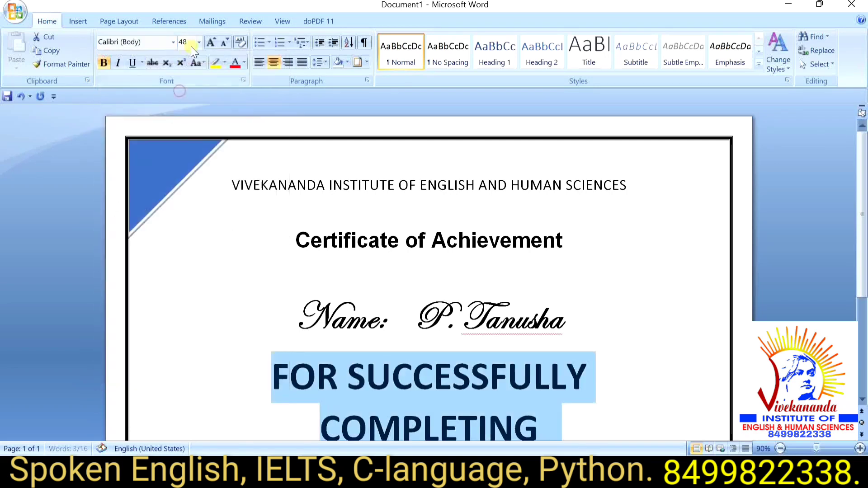
click(199, 42)
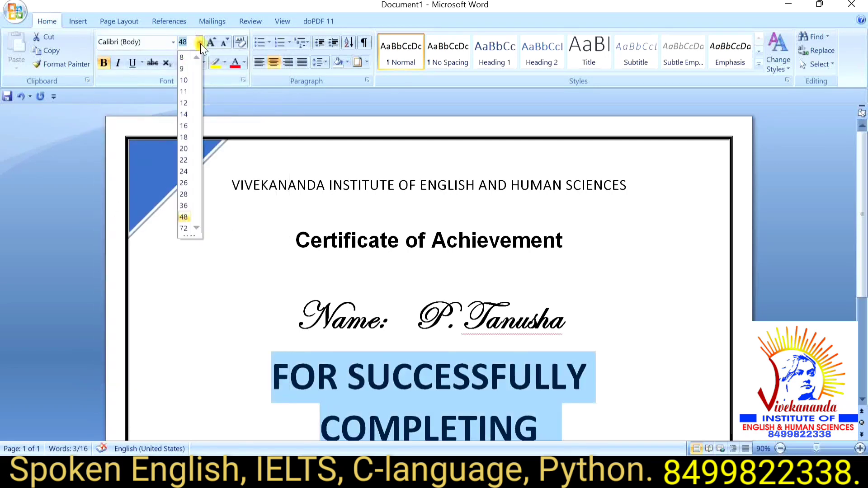
click(184, 149)
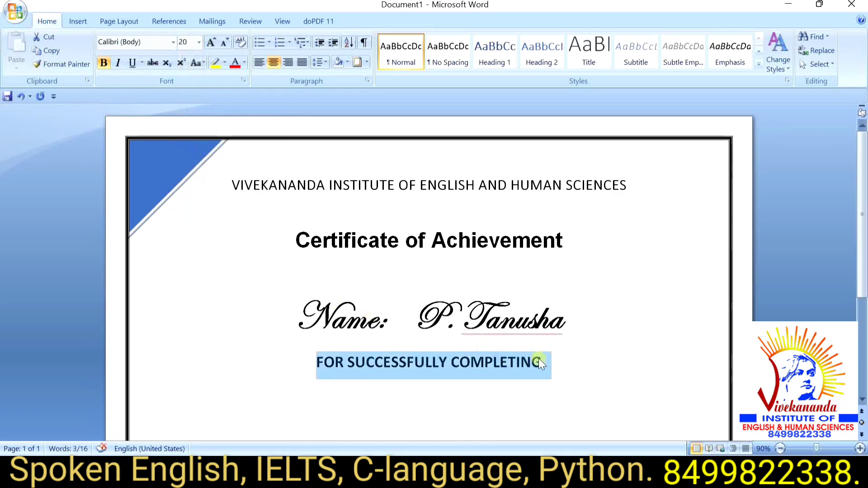
click(559, 360)
key(Return)
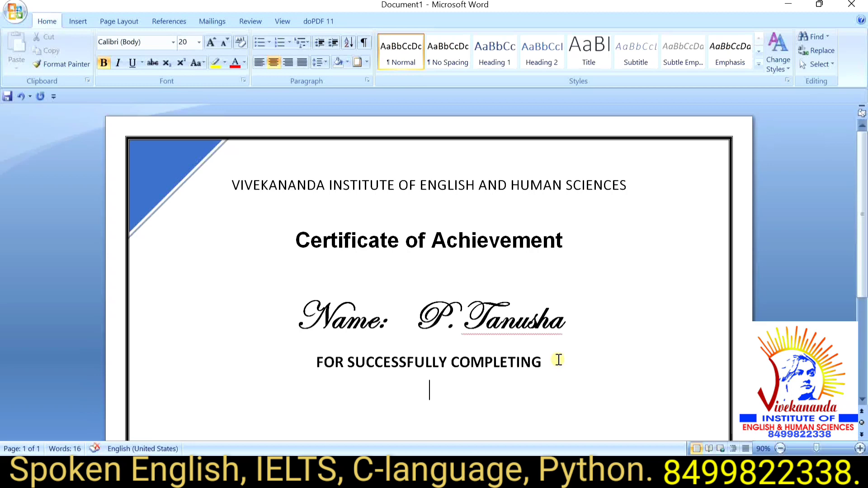
Type the course line 'MS- OFFICE IN THE INSTITUTE' on a new line below the completion line.
text(MS)
text(_)
key(BackSpace)
text(- OFF)
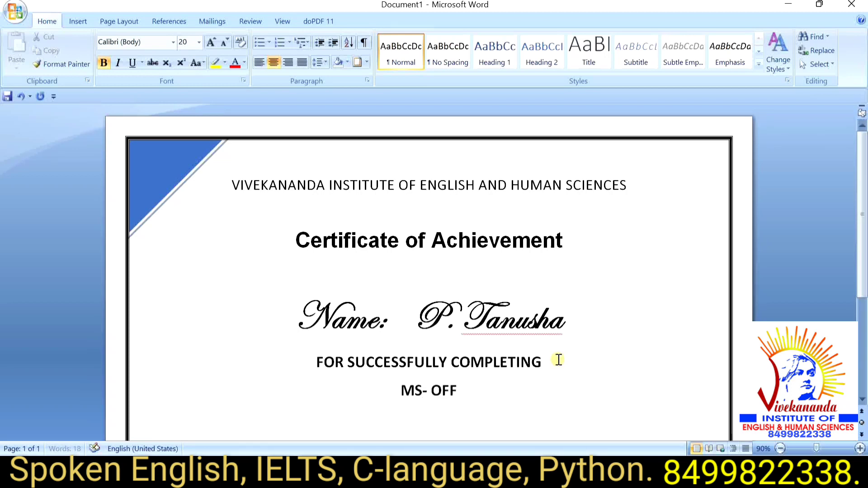
text(ICE)
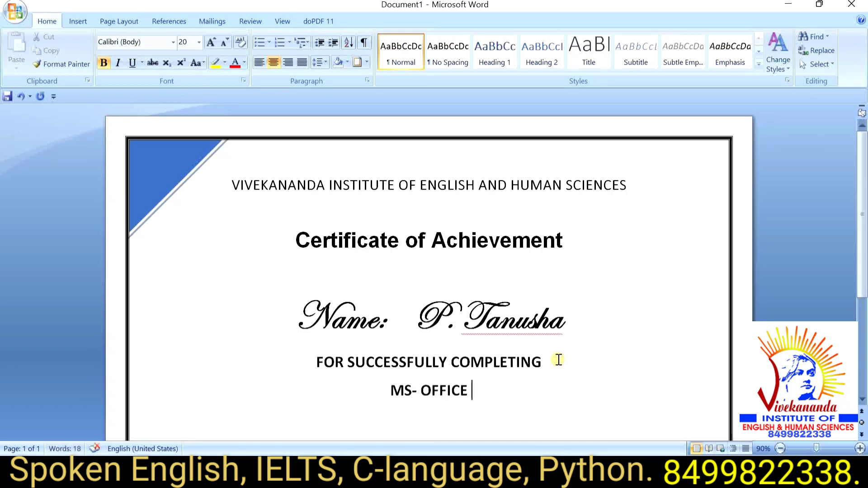
text( IN THE )
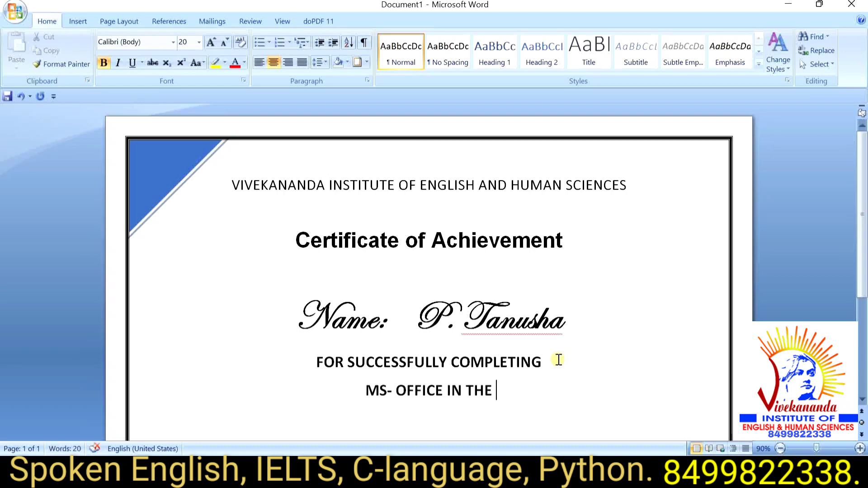
text(INST)
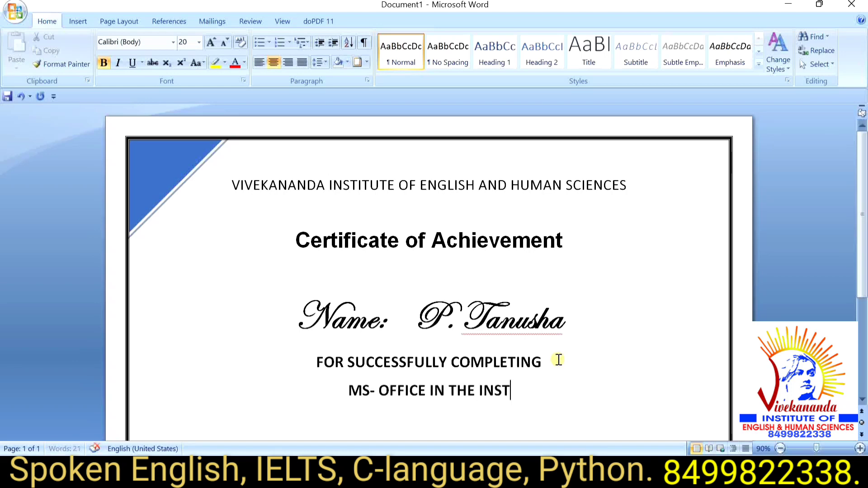
text(ITUTE)
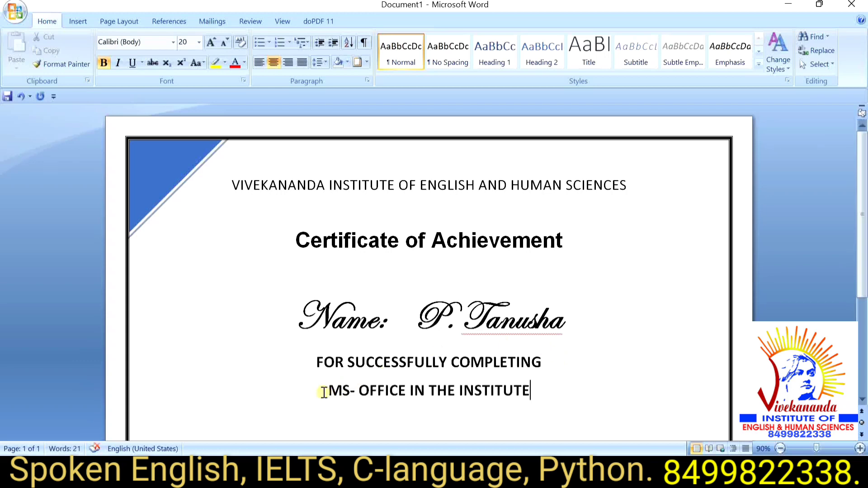
Format the course line in Edwardian Script ITC, lowercase, at size 48.
drag(321, 390, 533, 390)
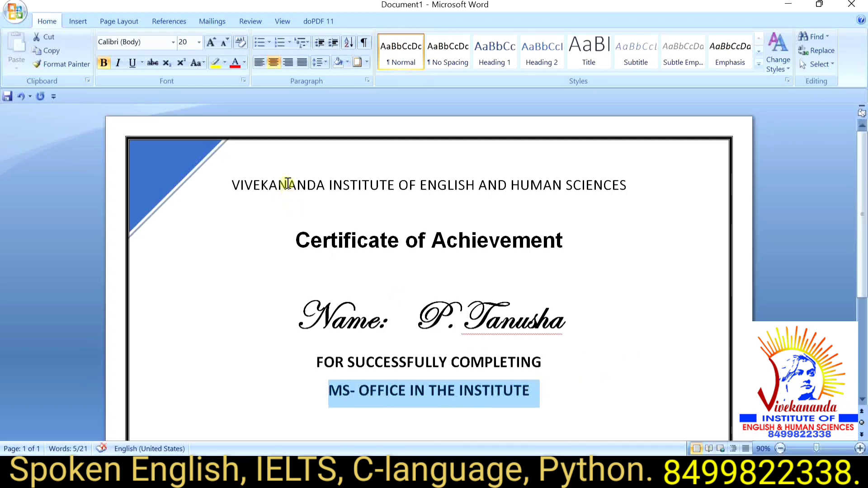
click(175, 41)
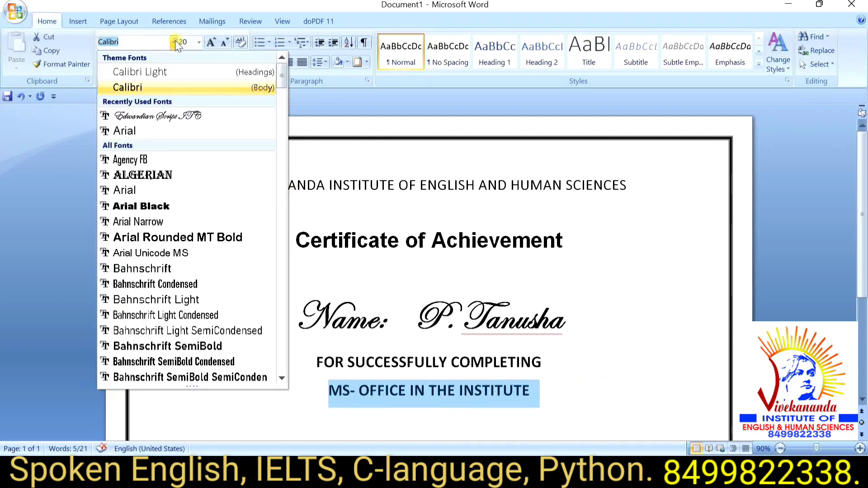
click(174, 117)
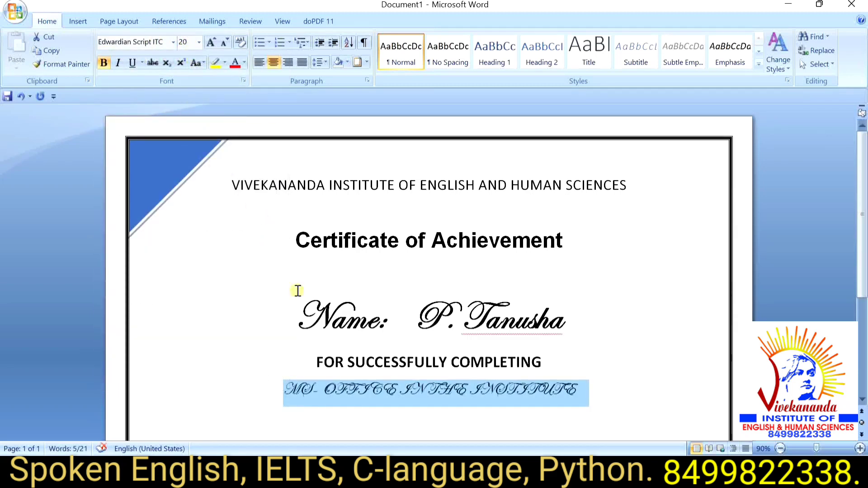
click(200, 62)
click(224, 92)
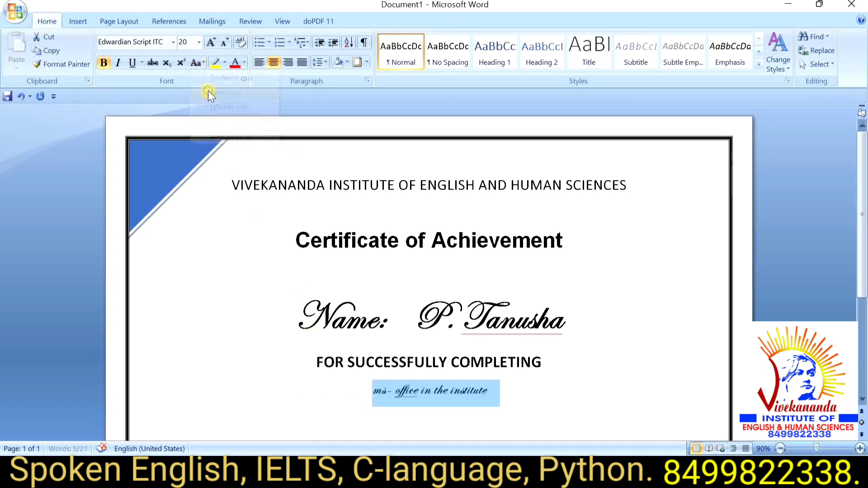
click(199, 42)
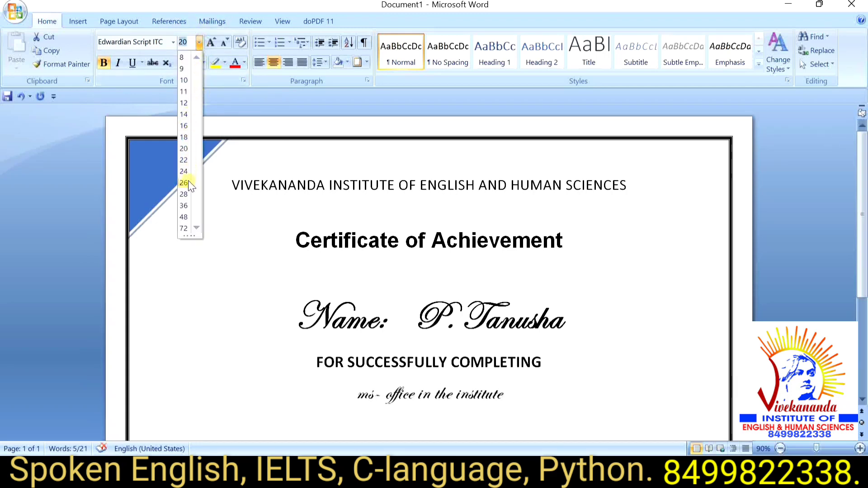
click(184, 217)
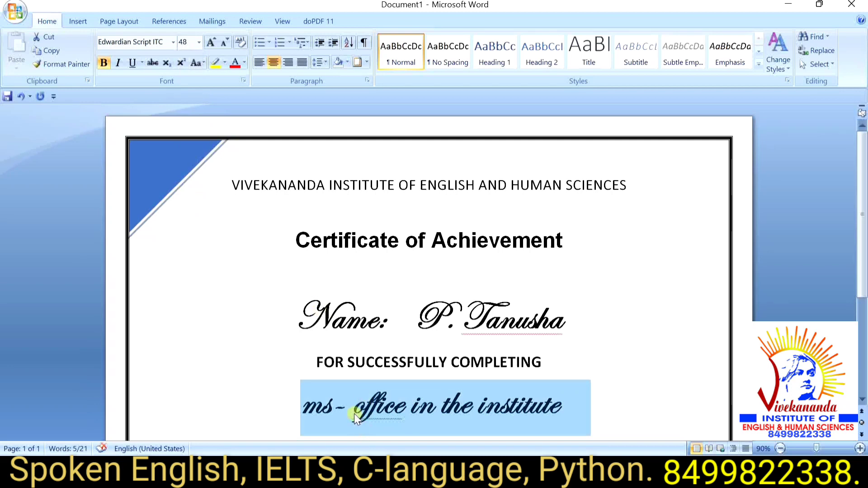
Recapitalise the M, O and I so it reads 'Ms- Office in the Institute'.
click(322, 398)
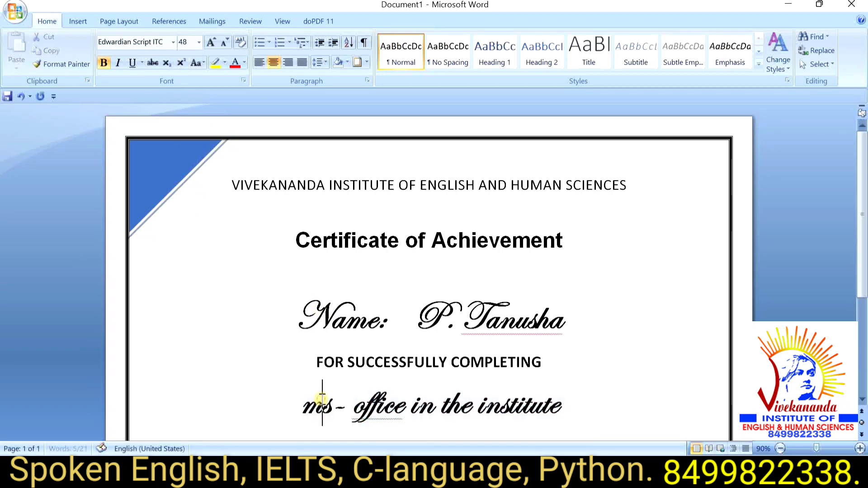
key(BackSpace)
text(M)
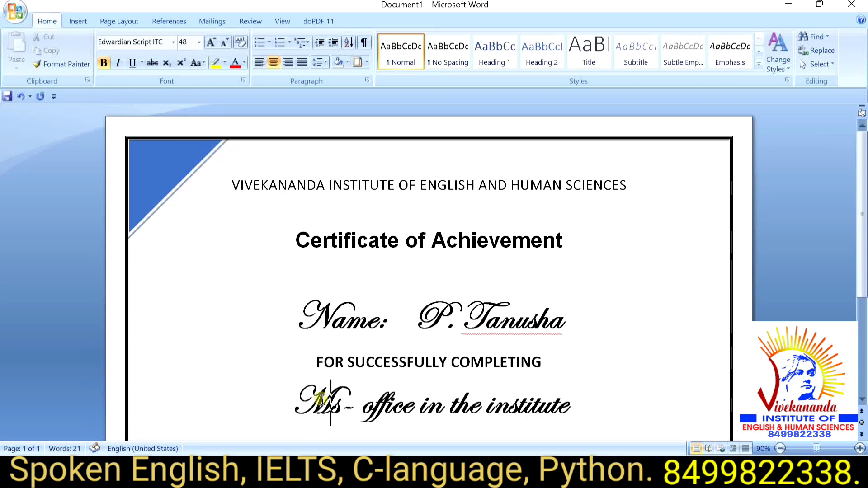
click(372, 404)
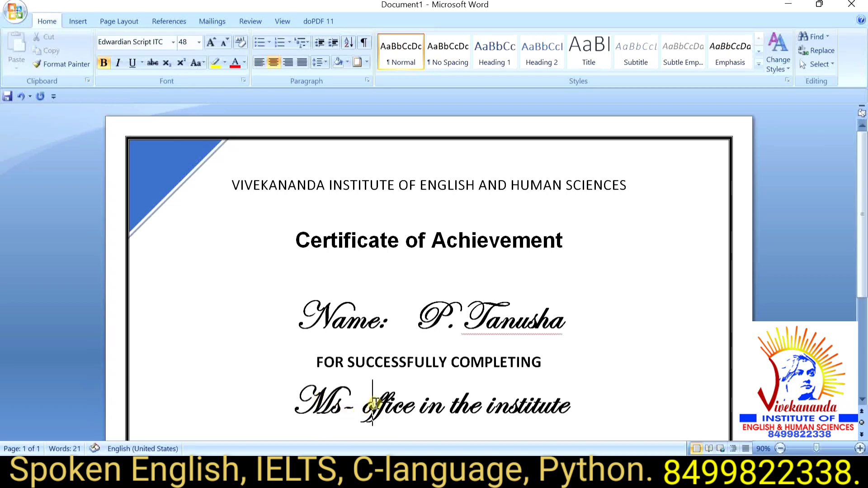
key(BackSpace)
text(O)
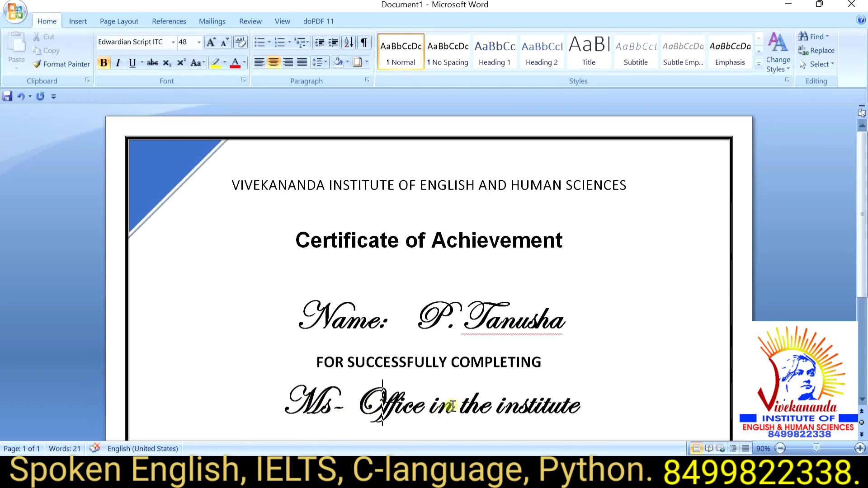
click(504, 404)
key(Delete)
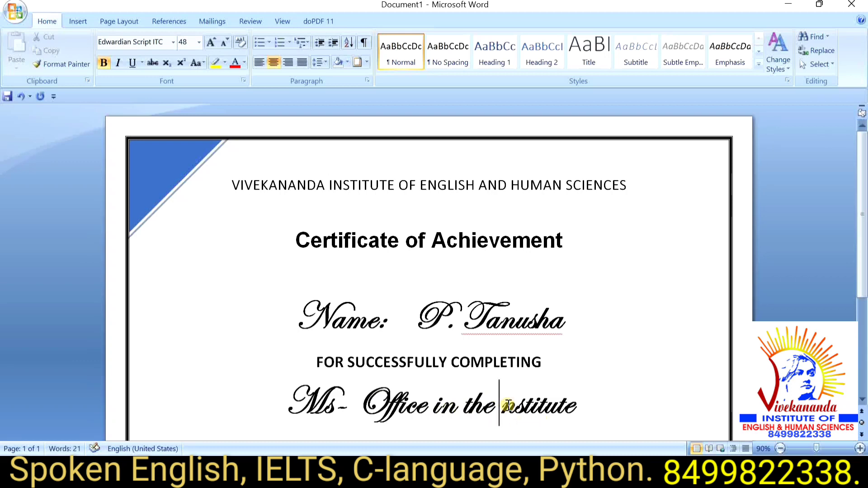
text(I)
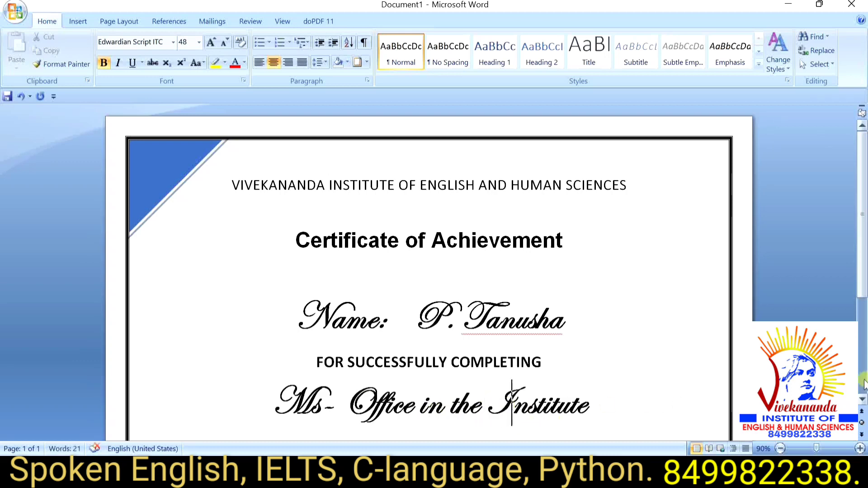
Draw a straight horizontal Line shape in the lower right, below the course line.
click(863, 399)
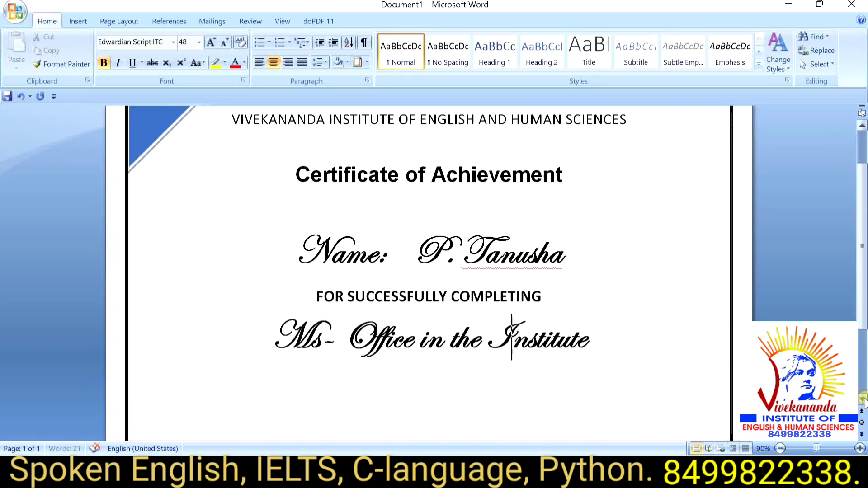
click(862, 399)
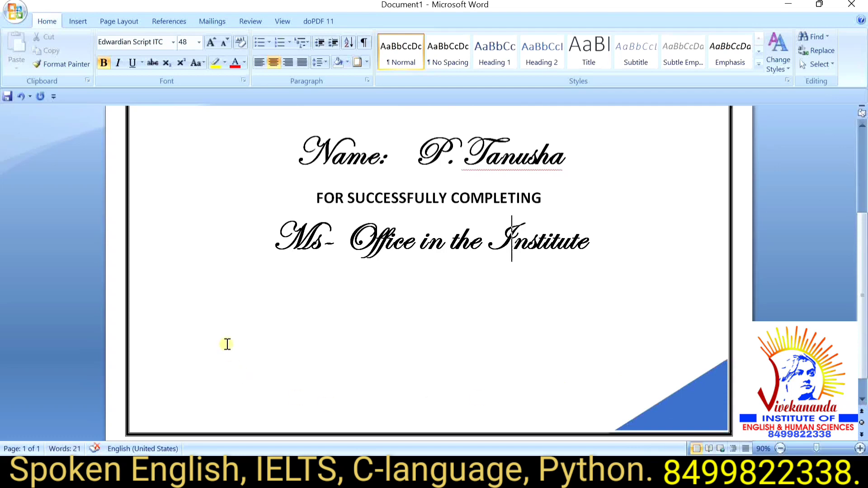
click(863, 127)
scroll(452, 271, down, 2)
click(78, 22)
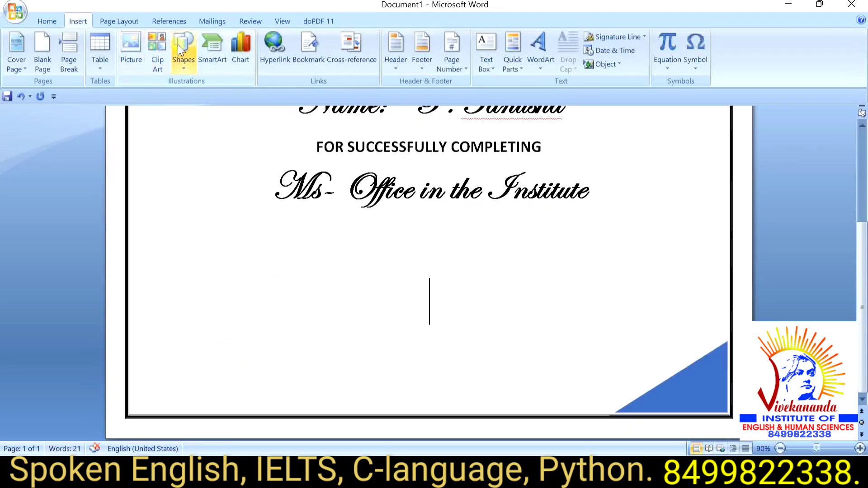
click(183, 50)
click(205, 95)
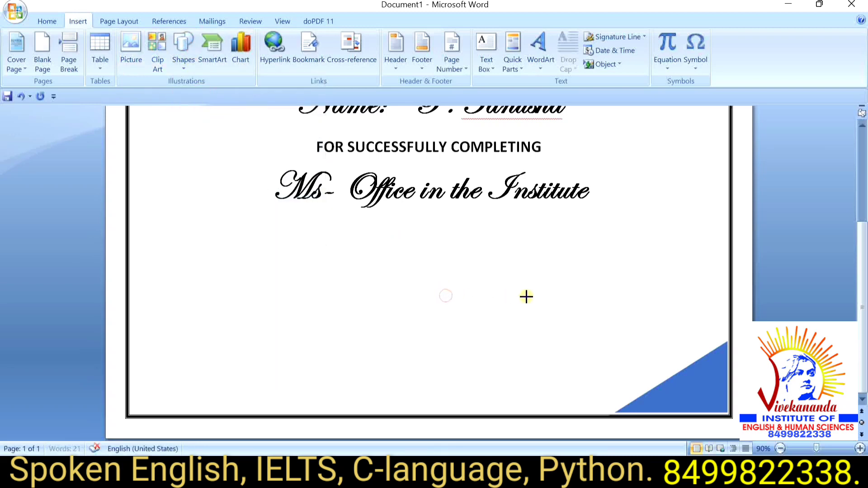
drag(445, 296, 630, 299)
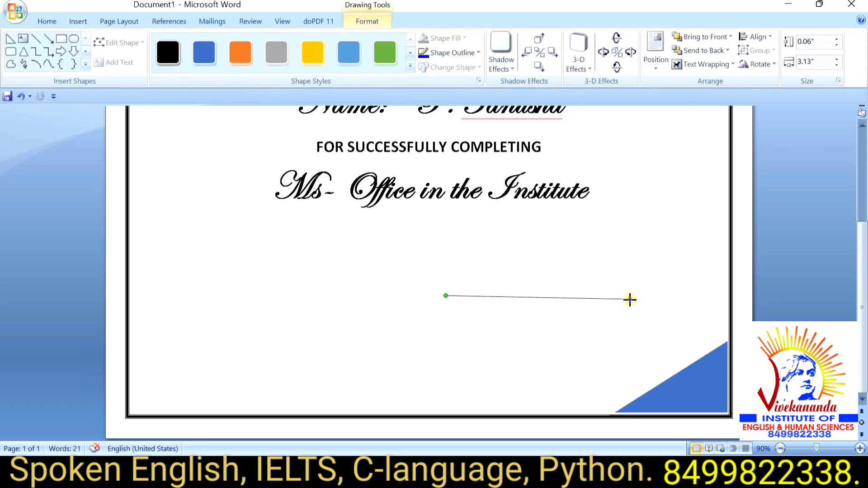
click(596, 320)
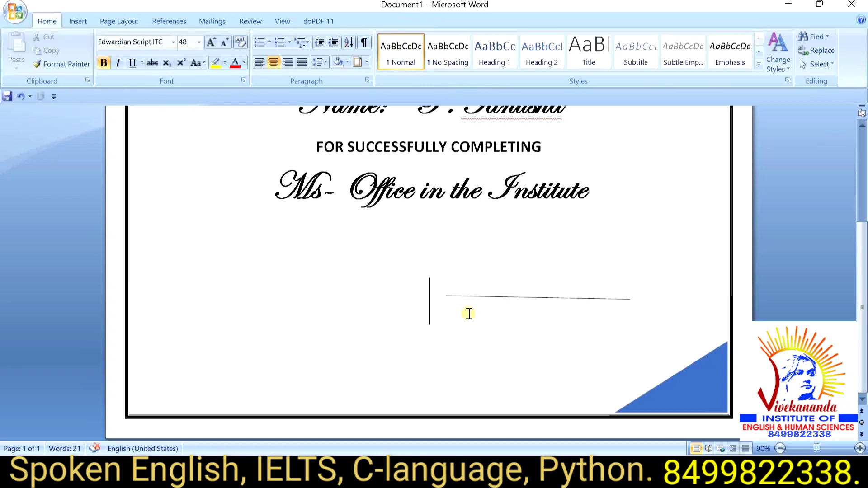
Remove the extra empty paragraphs and the blank second page.
click(636, 301)
key(Return)
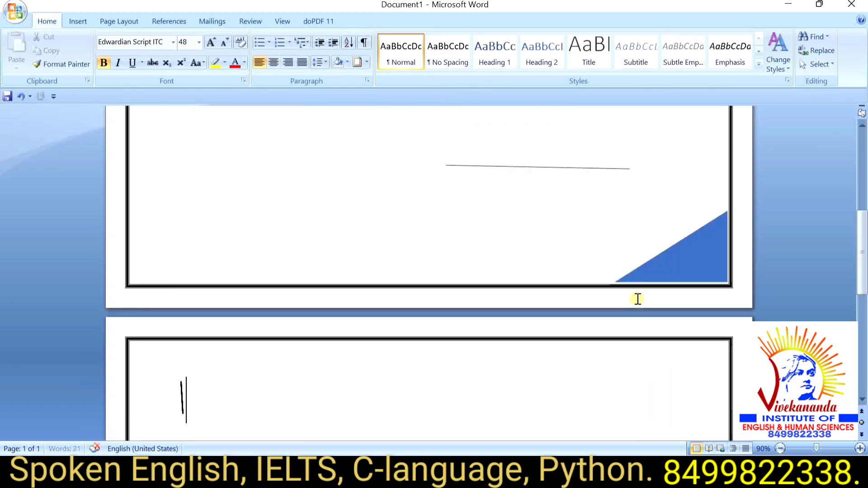
key(BackSpace)
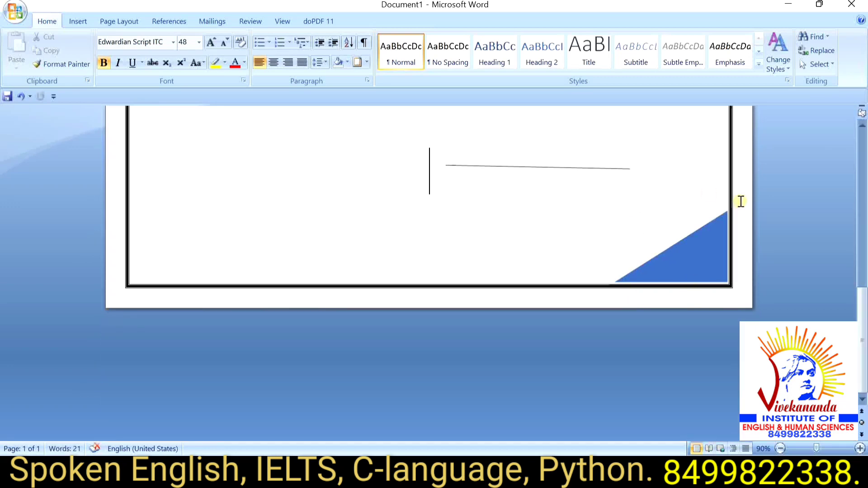
drag(862, 294, 863, 251)
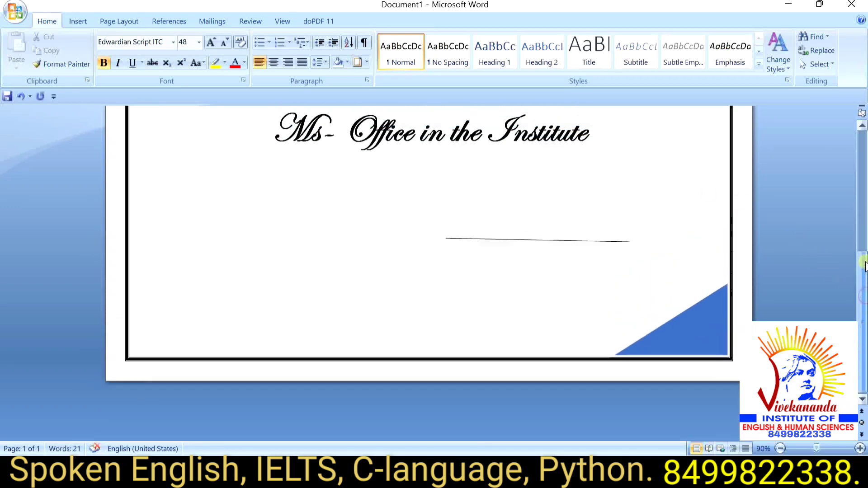
key(BackSpace)
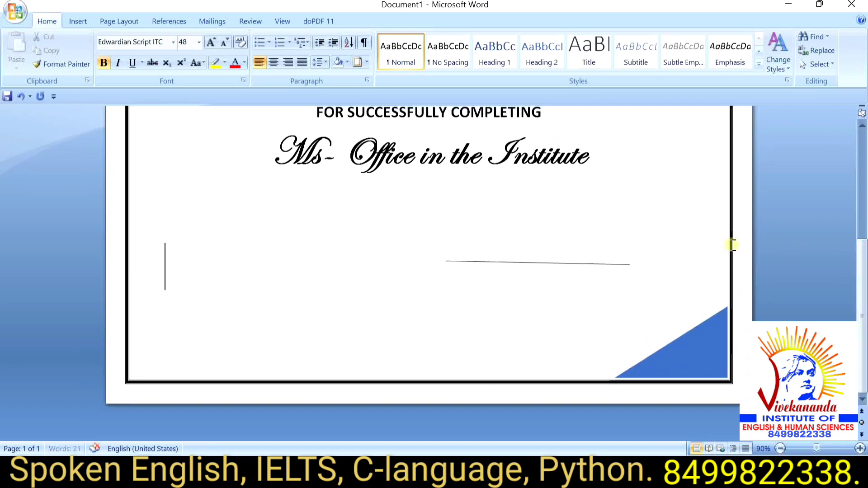
key(BackSpace)
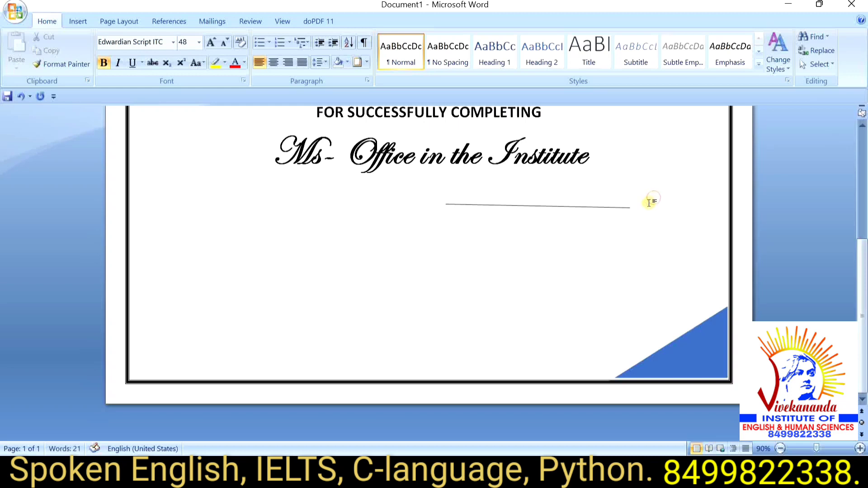
key(Return)
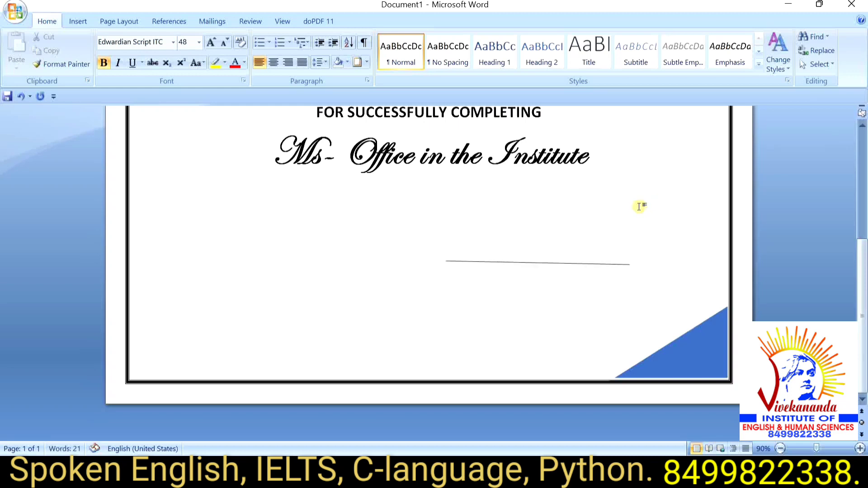
key(BackSpace)
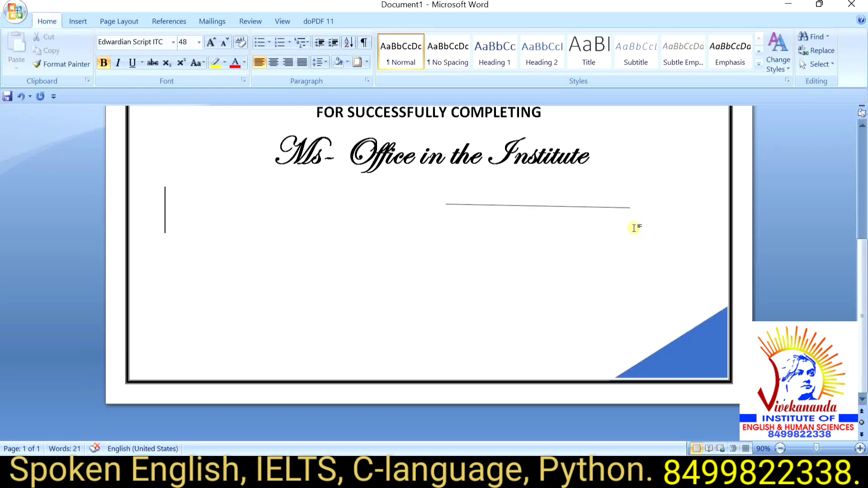
Type 'SIGNATURE' on a new line below the signature line.
mouse_move(636, 207)
mouse_down()
mouse_move(462, 178)
mouse_move(635, 207)
mouse_up()
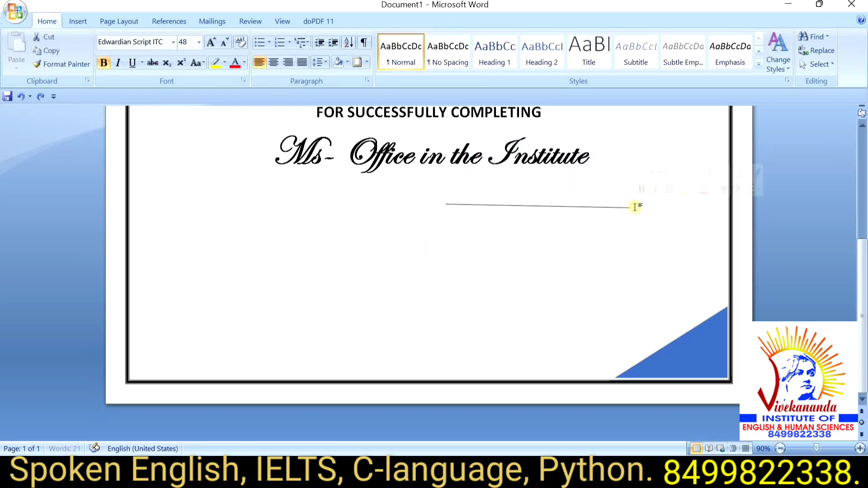
click(635, 207)
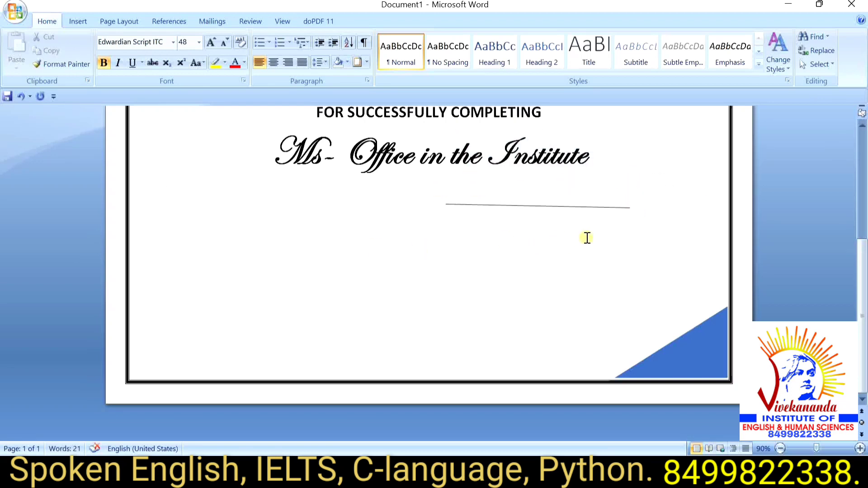
key(Return)
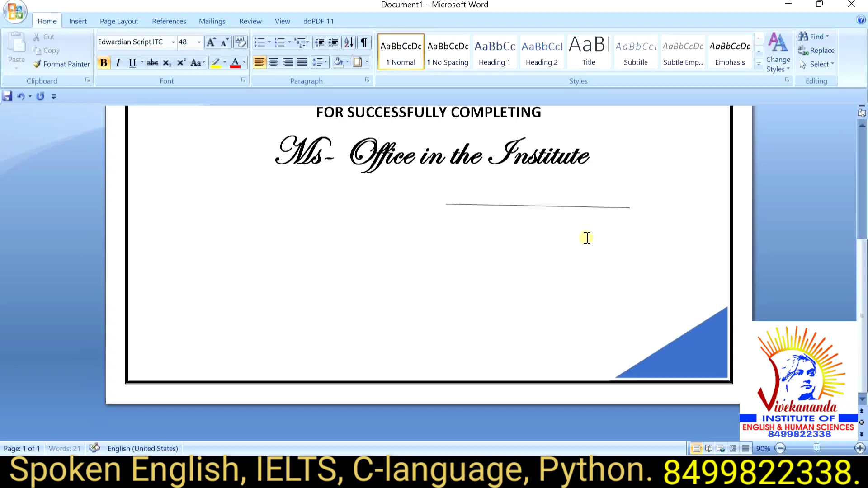
text(SI)
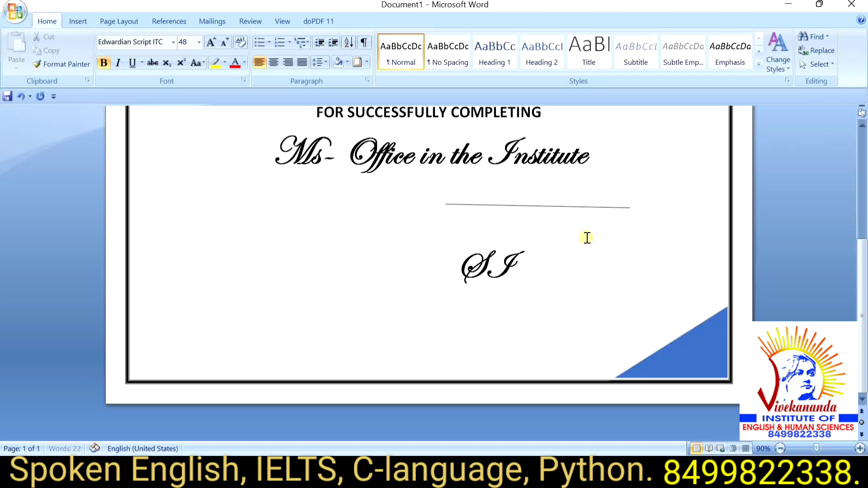
text(G)
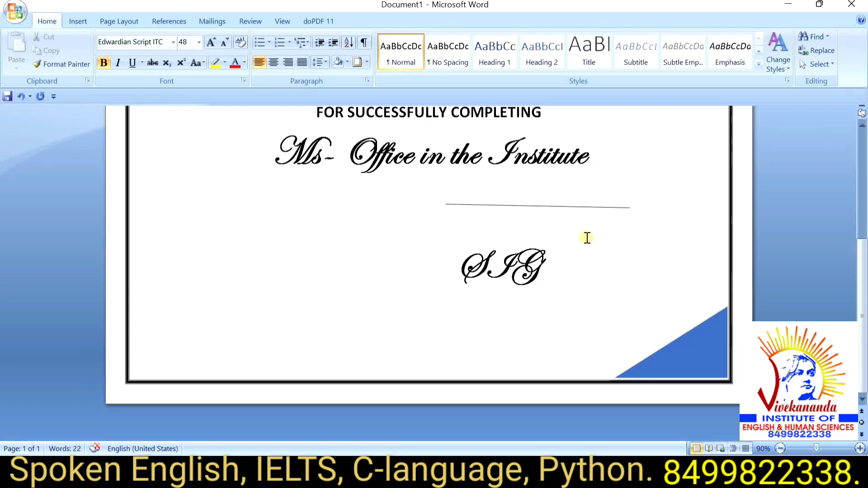
text(NATURE)
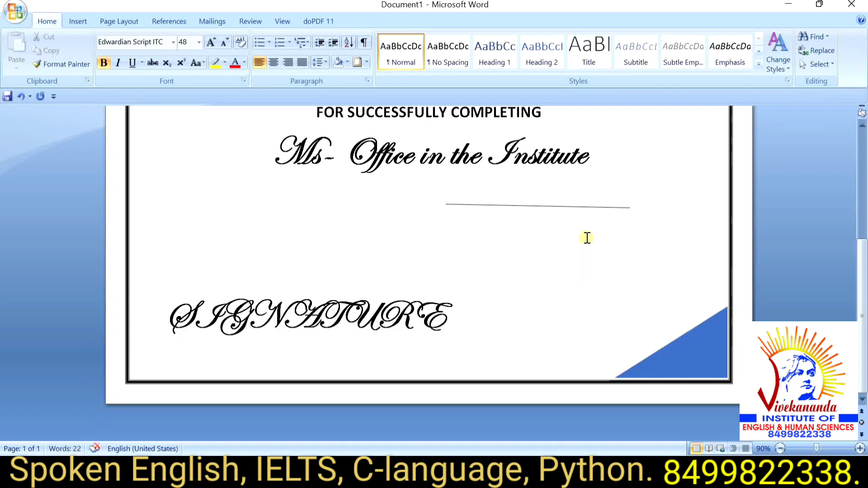
Change the word SIGNATURE to Calibri at size 16.
click(172, 312)
drag(172, 312, 470, 334)
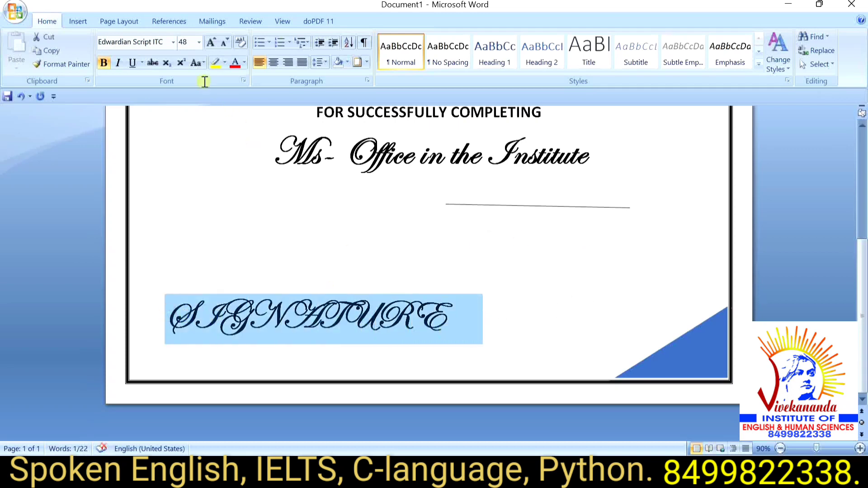
click(173, 42)
click(161, 86)
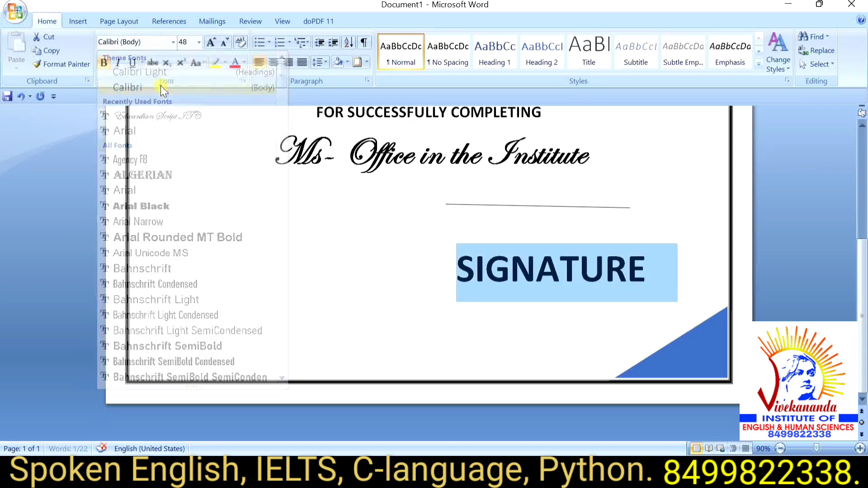
click(199, 44)
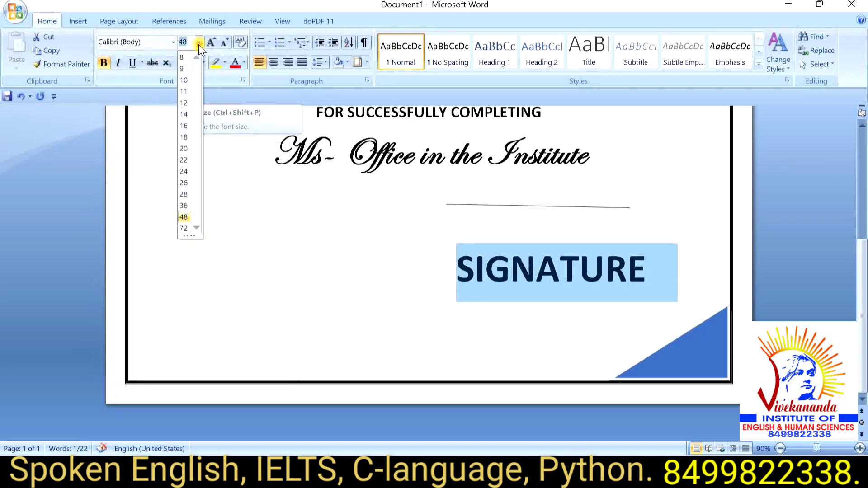
click(183, 134)
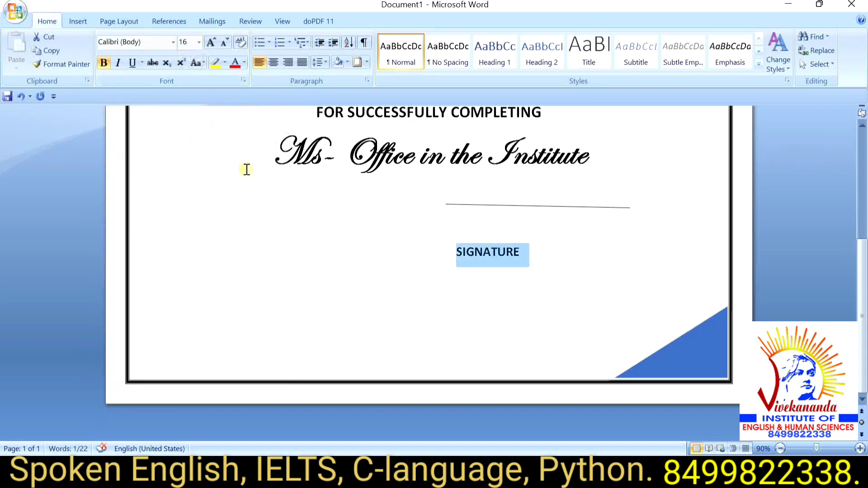
Extend the caption to read 'SIGNATURE OF DIRECTOR'.
click(522, 248)
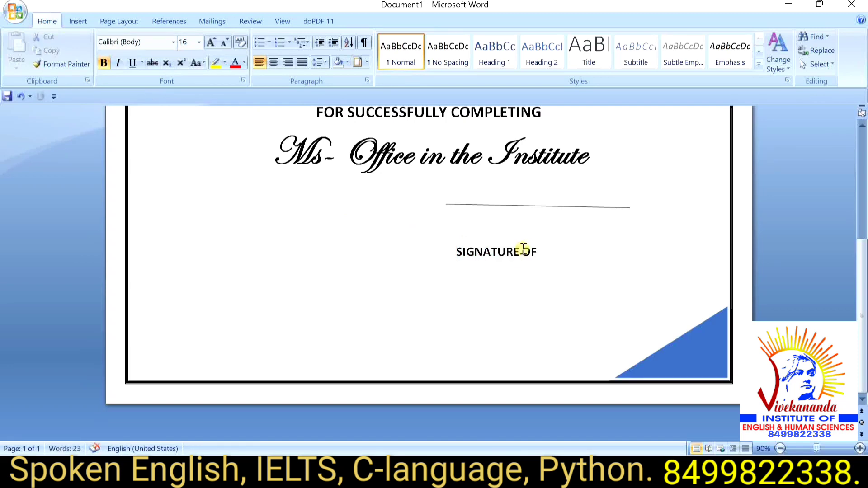
text( DIRE)
text(CTOR)
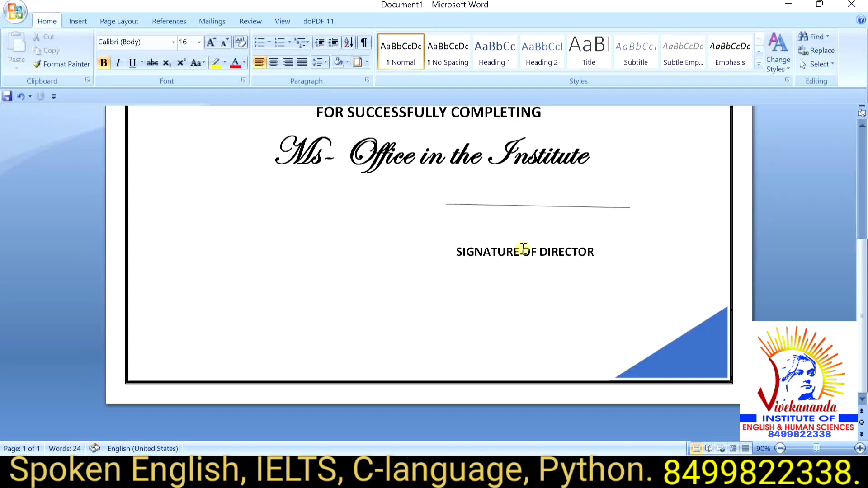
click(446, 225)
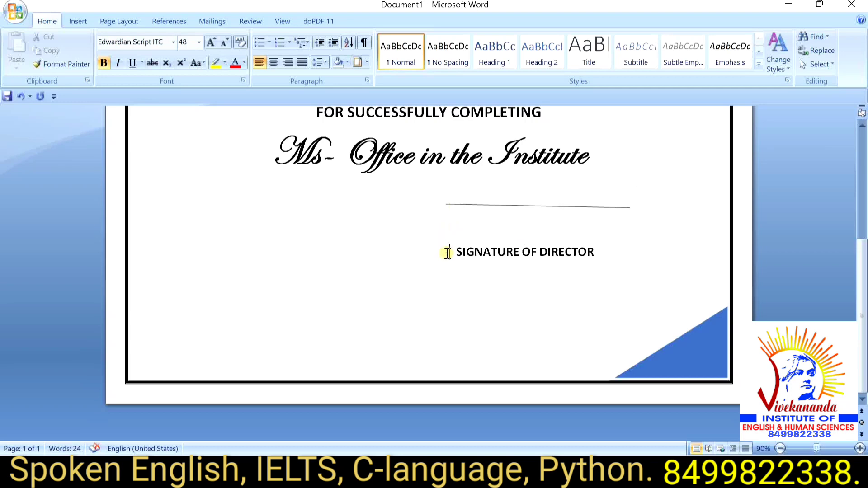
Try shifting the SIGNATURE OF DIRECTOR caption, undo the merge, and right-align it.
key(BackSpace)
key(BackSpace)
key(BackSpace)
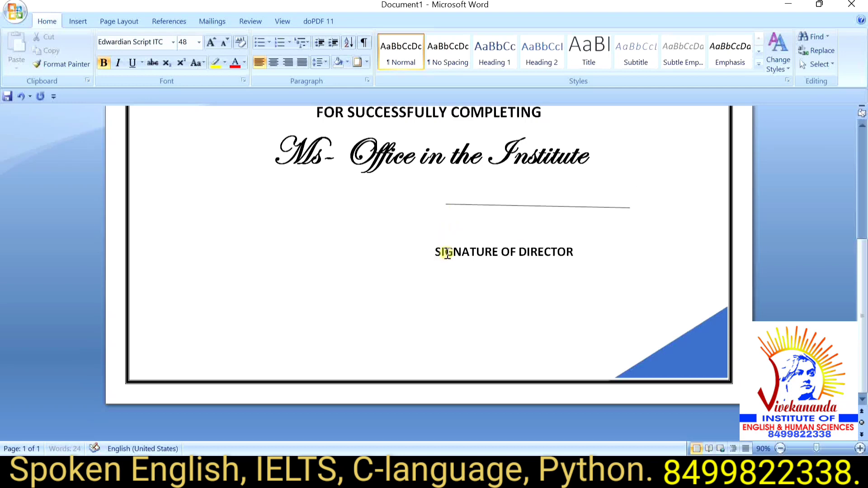
key(BackSpace)
key(BackSpace)
key(BackSpace)
key(BackSpace)
key(BackSpace)
key(BackSpace)
key(BackSpace)
key(BackSpace)
key(BackSpace)
key(BackSpace)
key(BackSpace)
key(BackSpace)
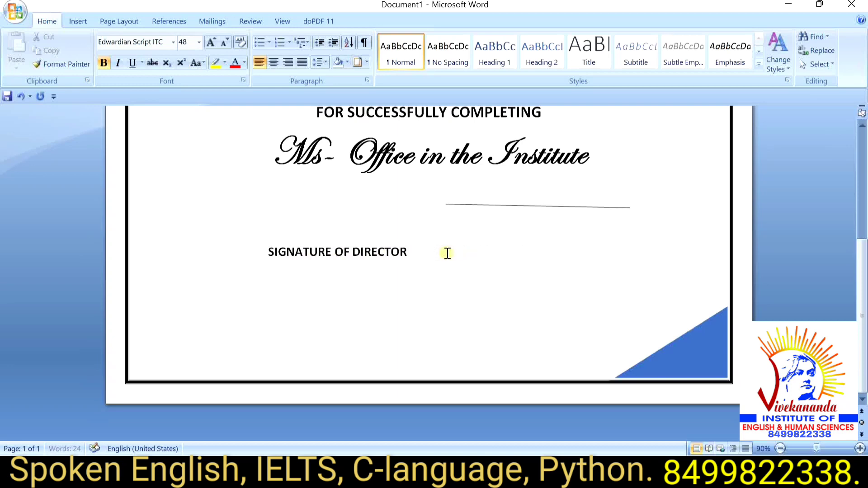
key(BackSpace)
key(BackSpace)
key(BackSpace)
key(BackSpace)
key(BackSpace)
key(BackSpace)
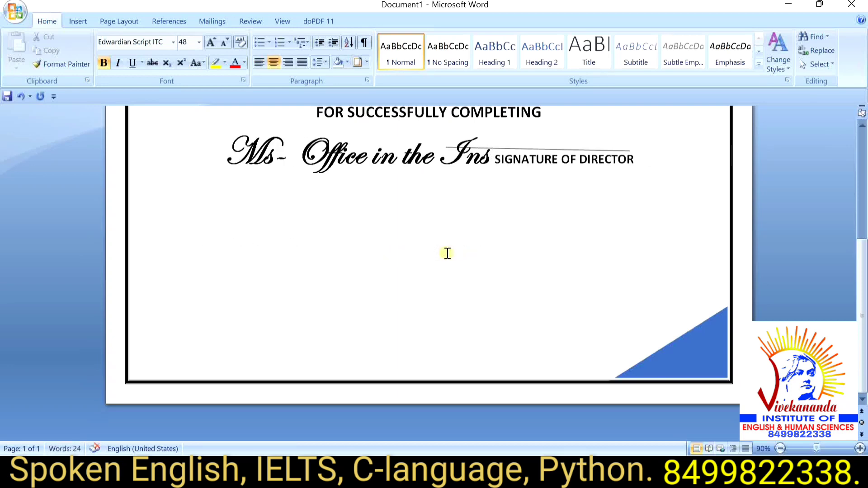
key(ctrl+z)
key(ctrl+z)
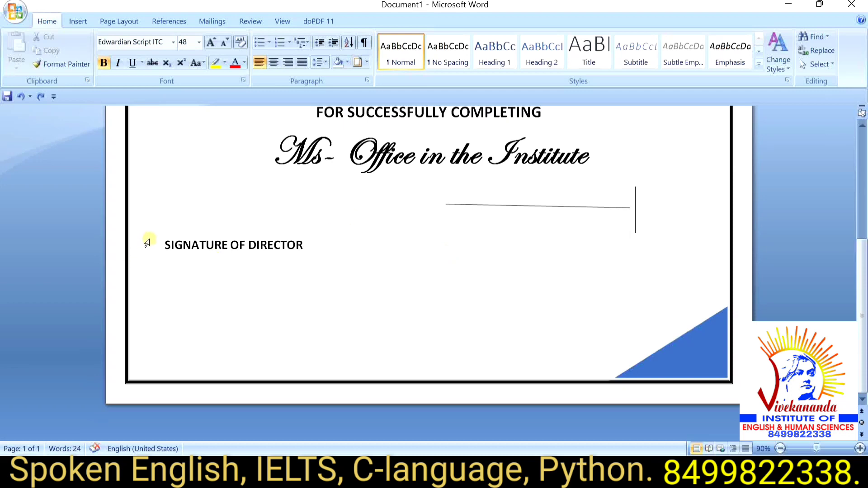
click(160, 239)
click(286, 61)
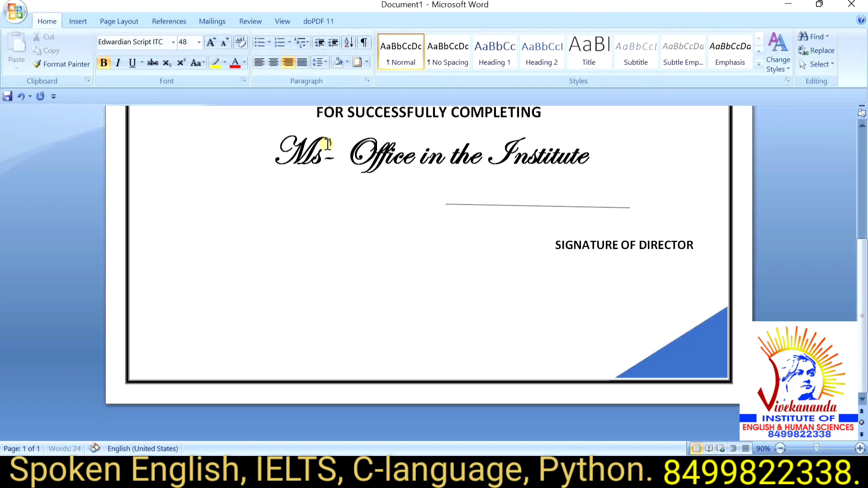
Start deleting the caption from its end, leaving 'SIGNATURE O'.
drag(549, 232, 550, 235)
click(550, 235)
drag(576, 227, 611, 200)
click(494, 211)
drag(494, 210, 505, 240)
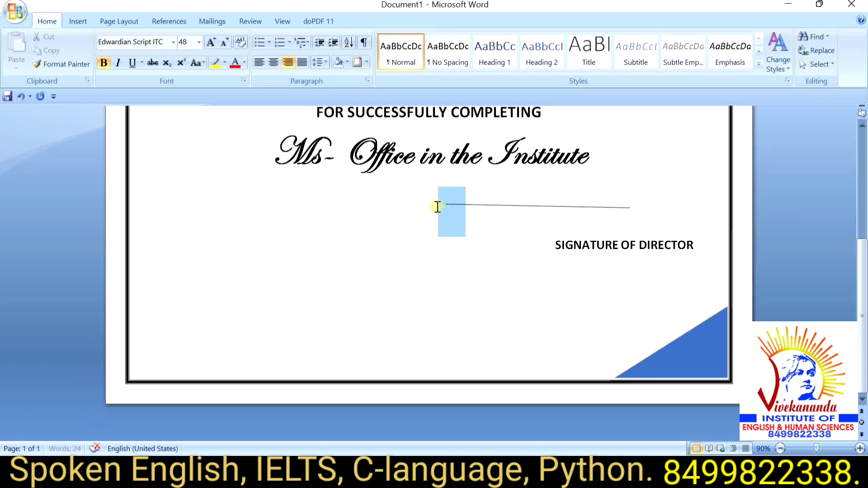
click(509, 241)
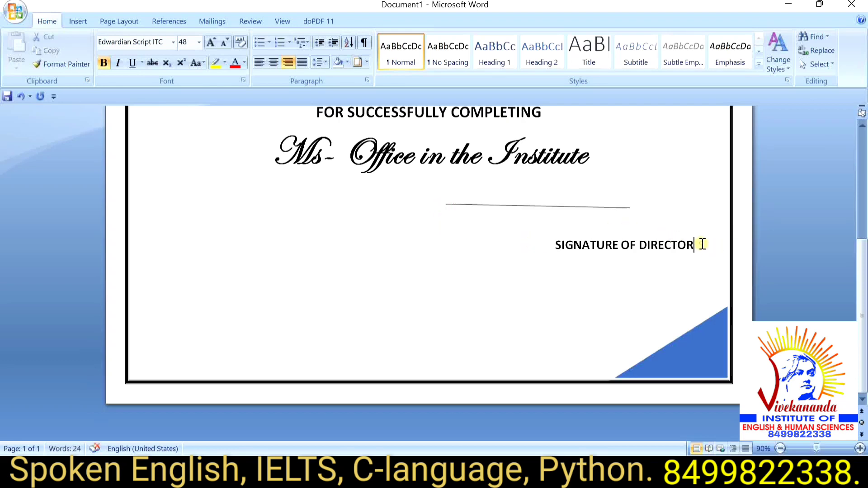
key(BackSpace)
key(BackSpace)
key(BackSpace)
key(BackSpace)
key(BackSpace)
key(BackSpace)
key(BackSpace)
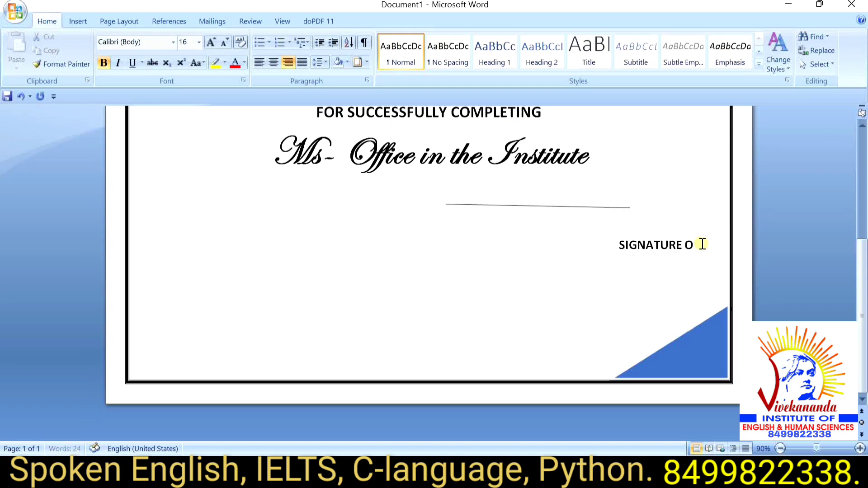
key(BackSpace)
key(BackSpace)
key(BackSpace)
key(BackSpace)
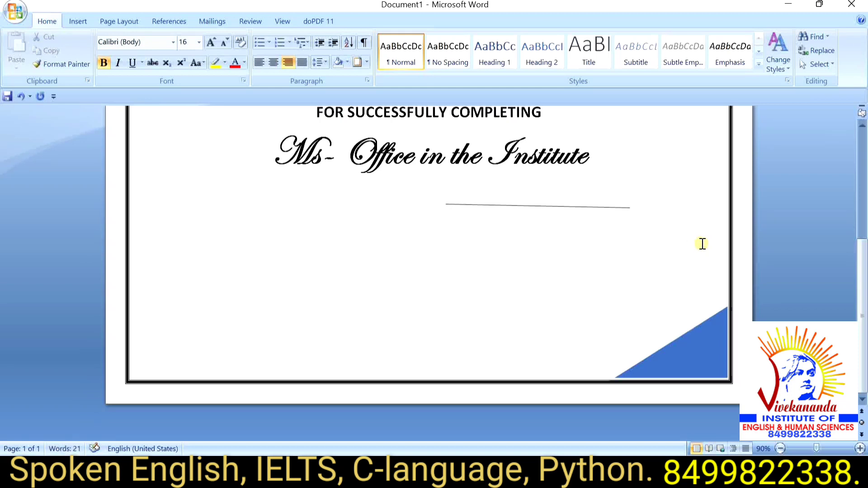
Set the text at the signature line to Calibri, size 12.
click(464, 218)
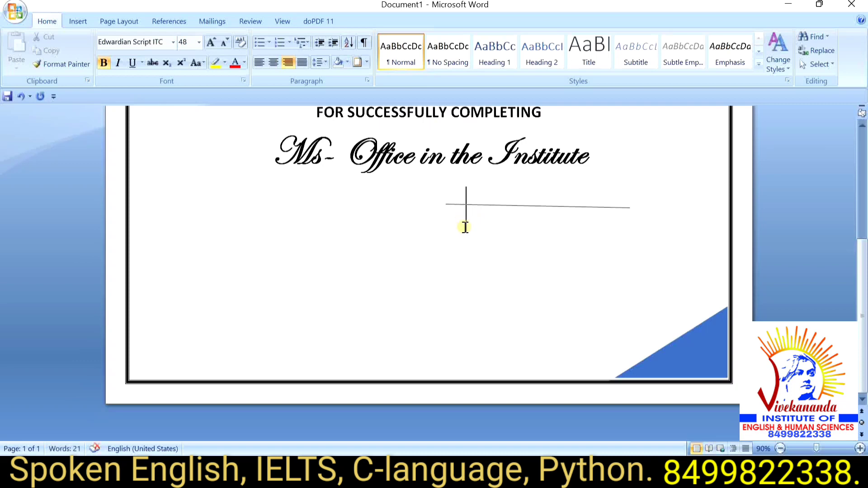
text(S)
key(BackSpace)
click(173, 42)
click(168, 88)
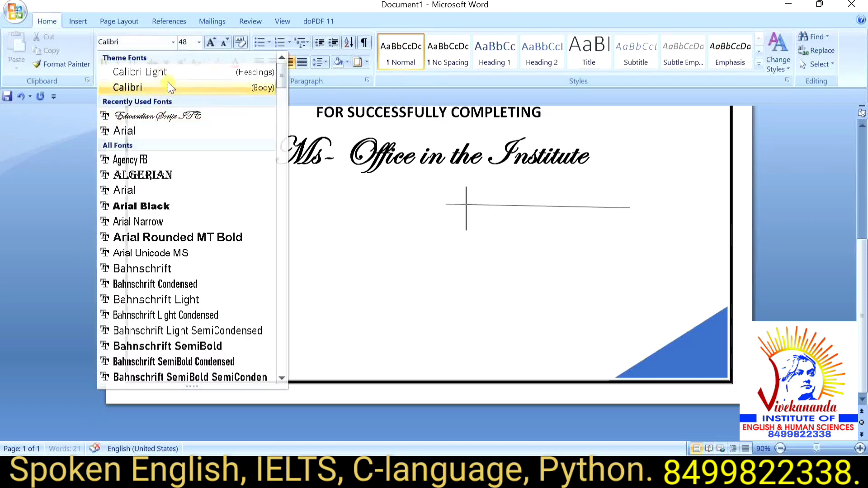
click(199, 42)
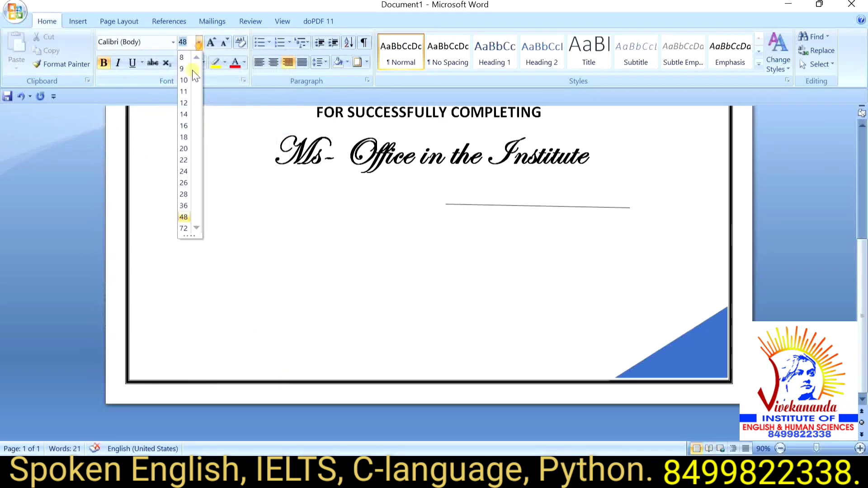
click(186, 127)
click(183, 125)
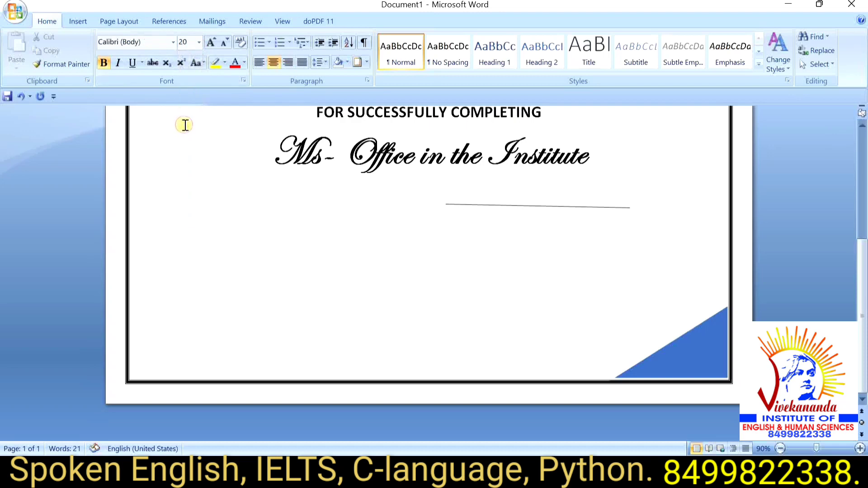
click(462, 222)
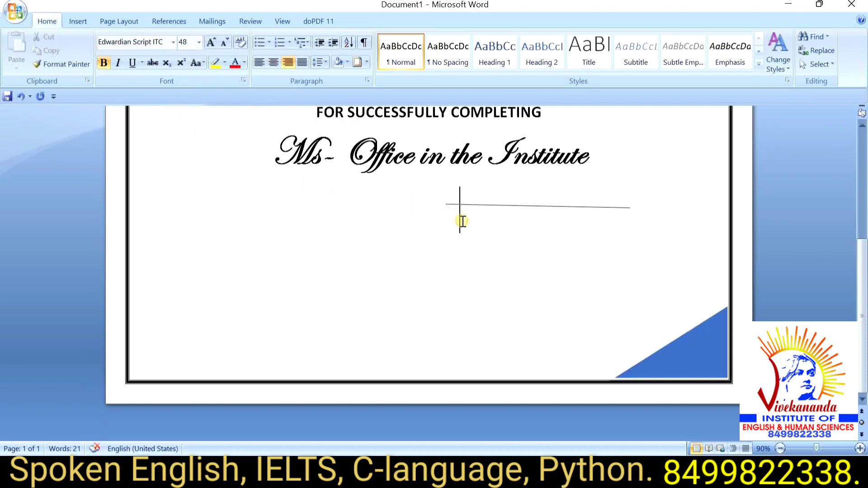
click(174, 42)
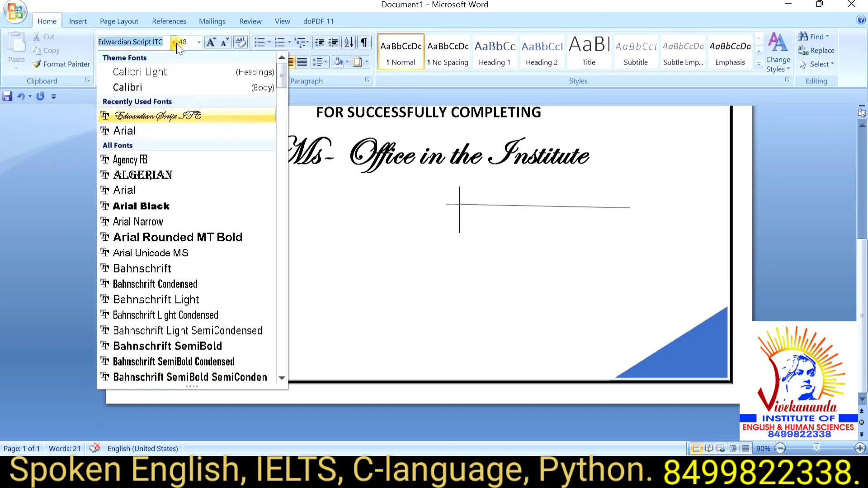
click(164, 87)
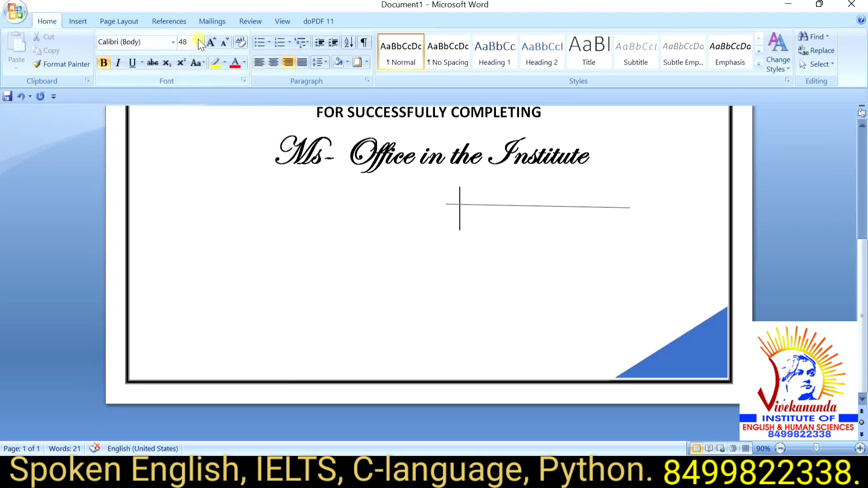
click(198, 42)
click(180, 99)
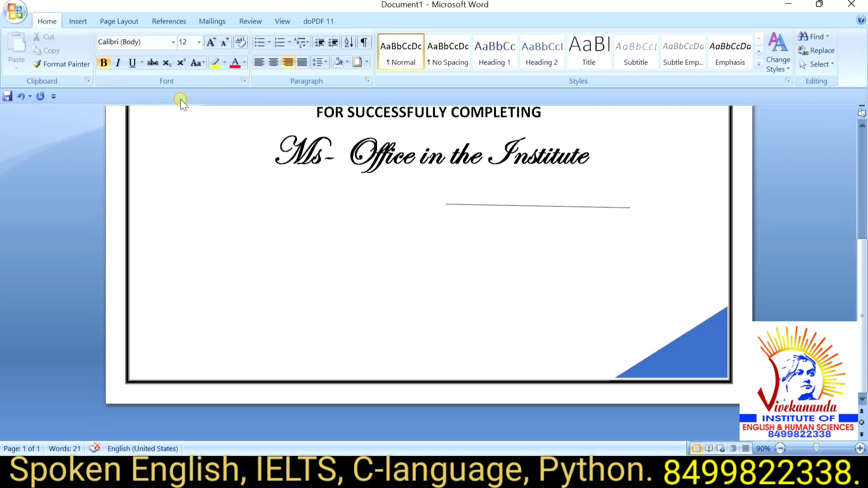
Type the caption 'SIGNATURE OF DIRECTOR' beneath the signature line.
text(SI)
key(BackSpace)
key(BackSpace)
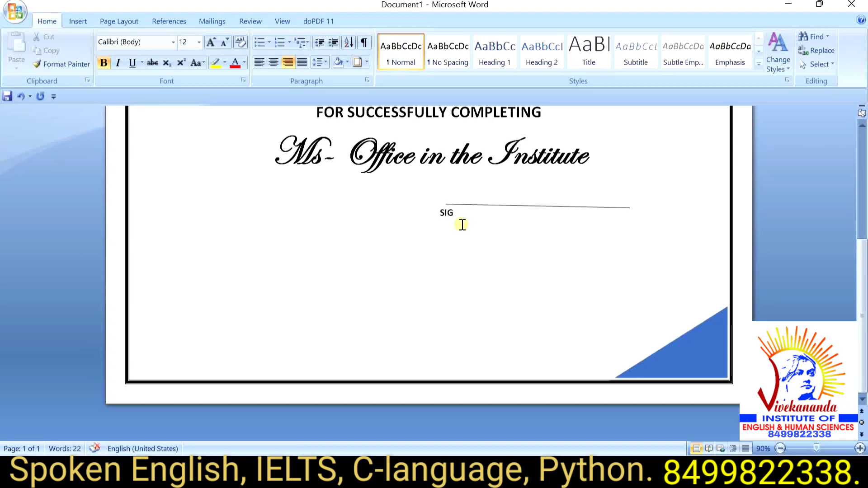
text(NATUR)
text(E OF )
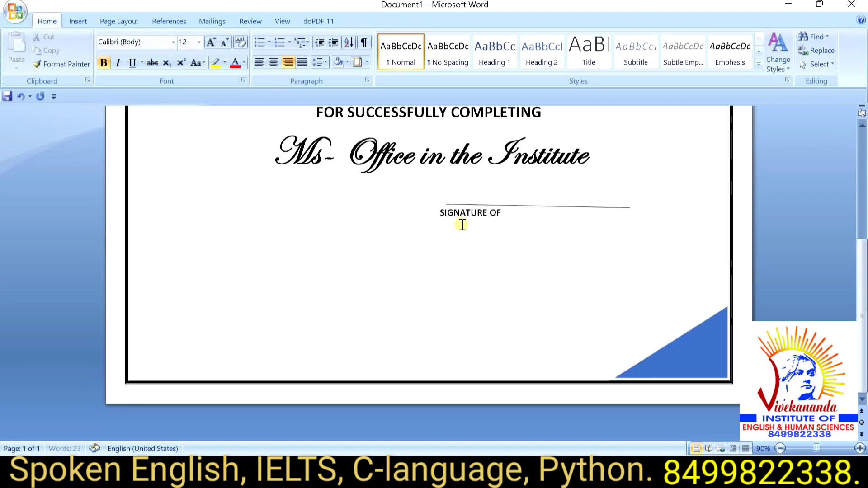
text(DOIRECT)
key(BackSpace)
key(BackSpace)
key(BackSpace)
text(TOR)
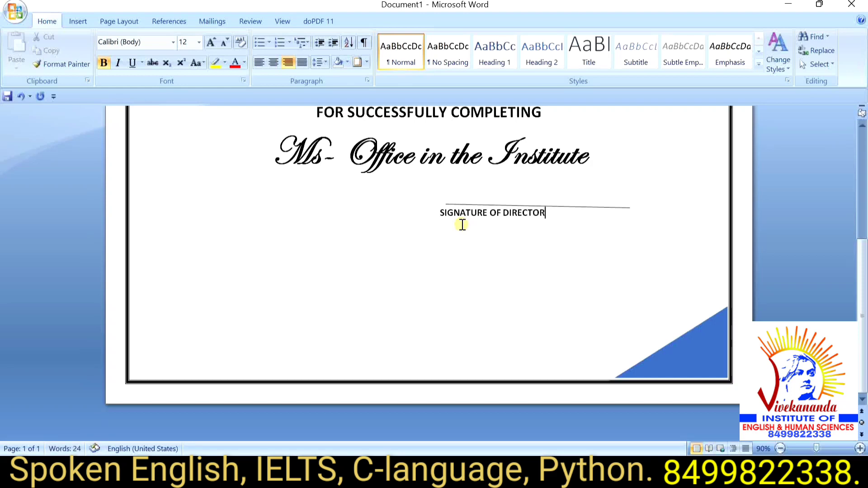
Add a blank line above to push the signature line and caption lower.
click(438, 200)
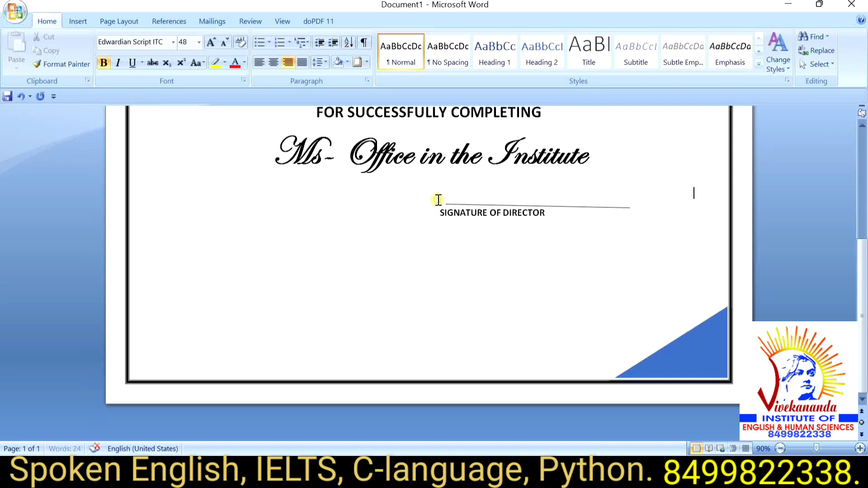
key(Return)
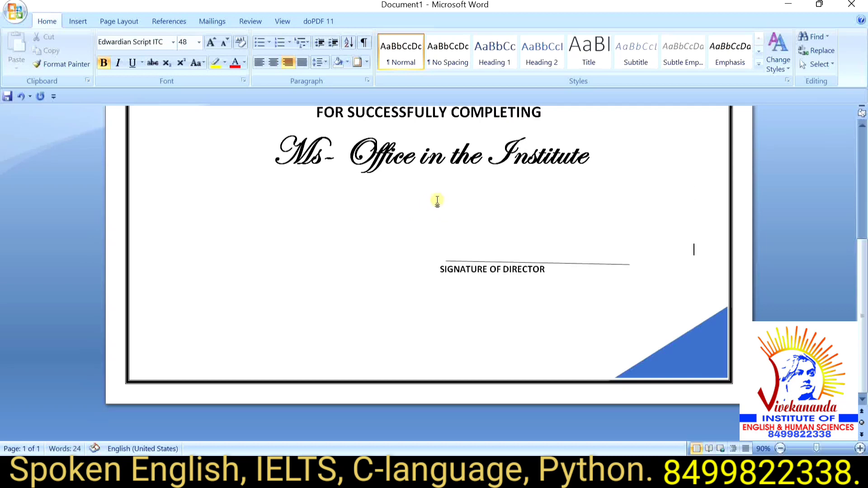
key(BackSpace)
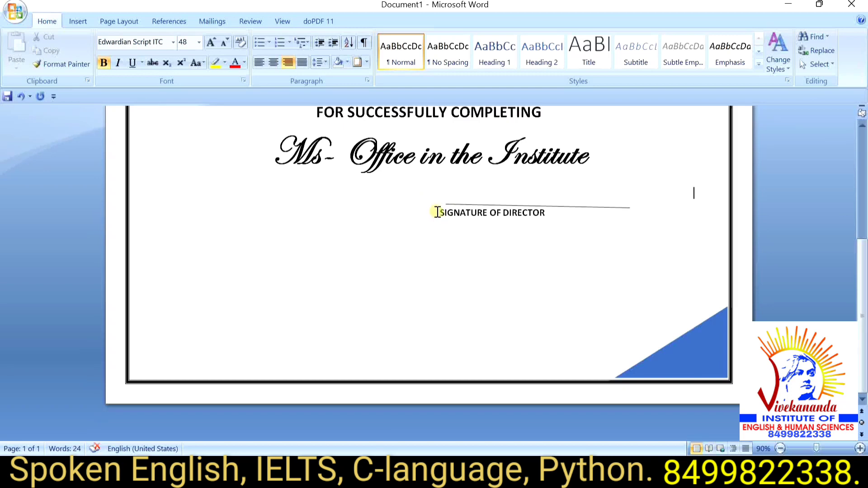
key(Return)
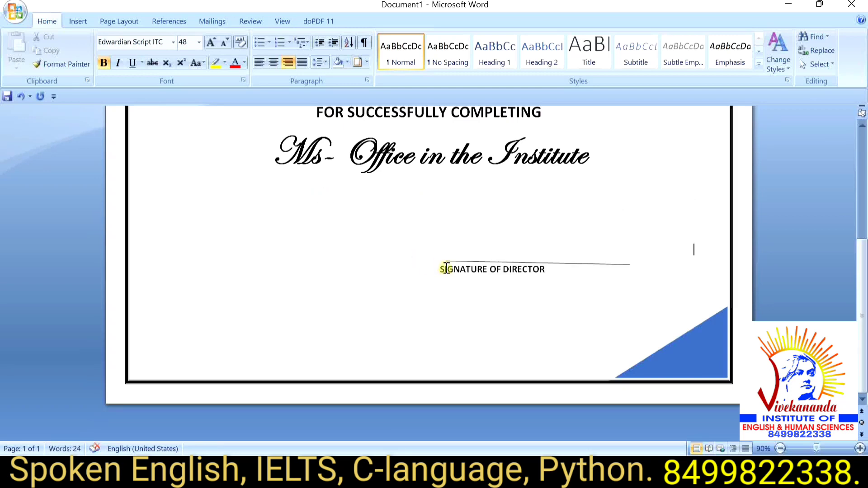
click(439, 270)
Move the SIGNATURE OF DIRECTOR caption onto its own line and enlarge it to 16 pt.
key(Return)
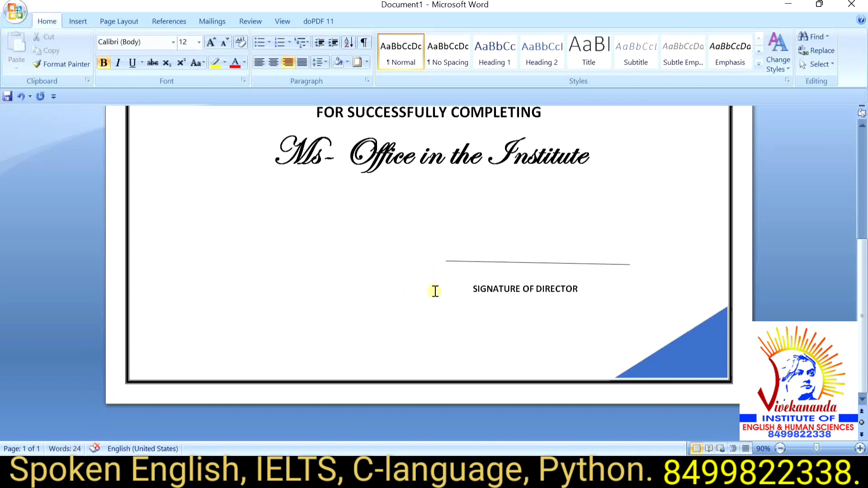
drag(474, 288, 584, 289)
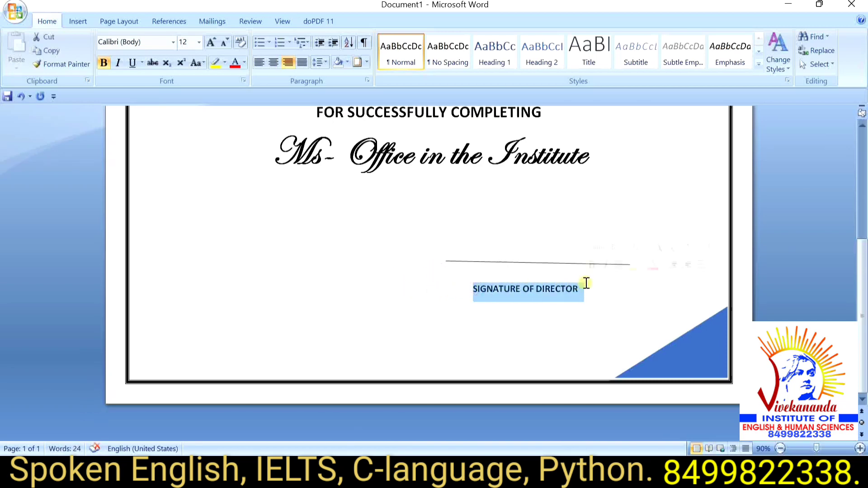
click(200, 42)
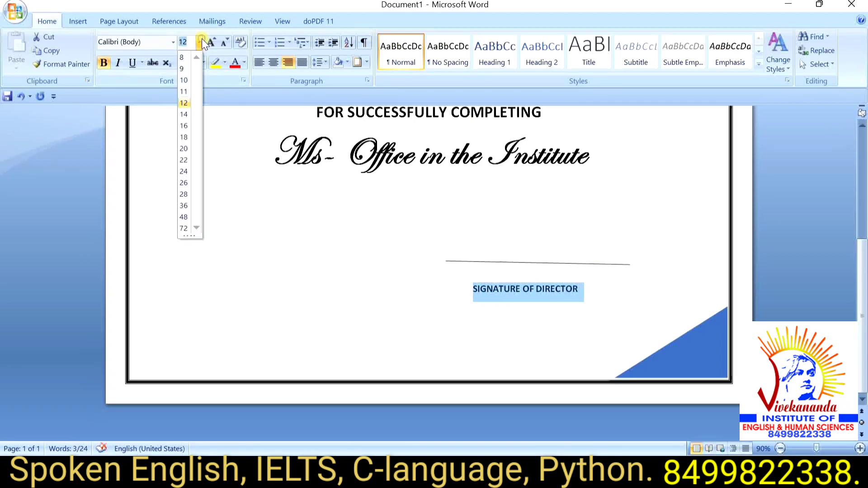
click(187, 126)
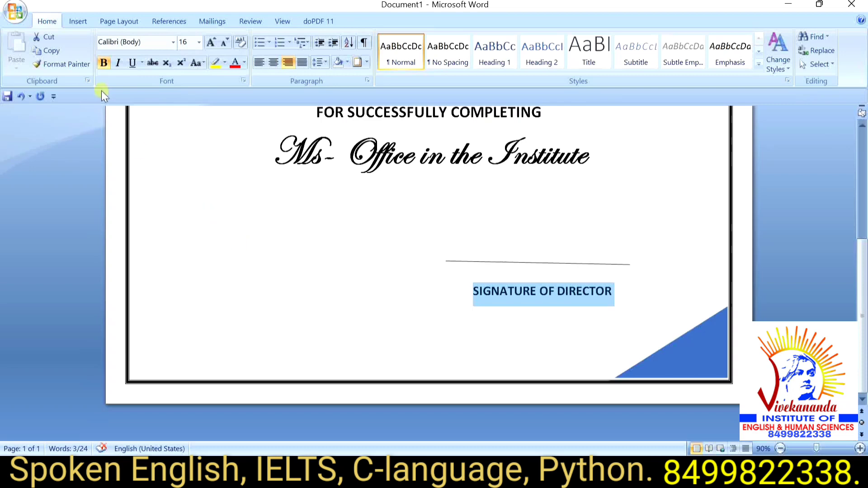
click(78, 21)
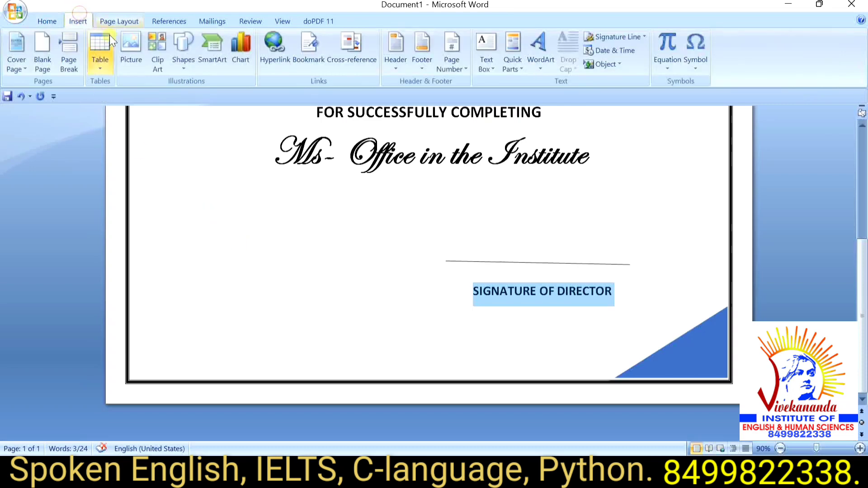
Insert the 'sp' logo image from the Desktop into the certificate.
click(131, 45)
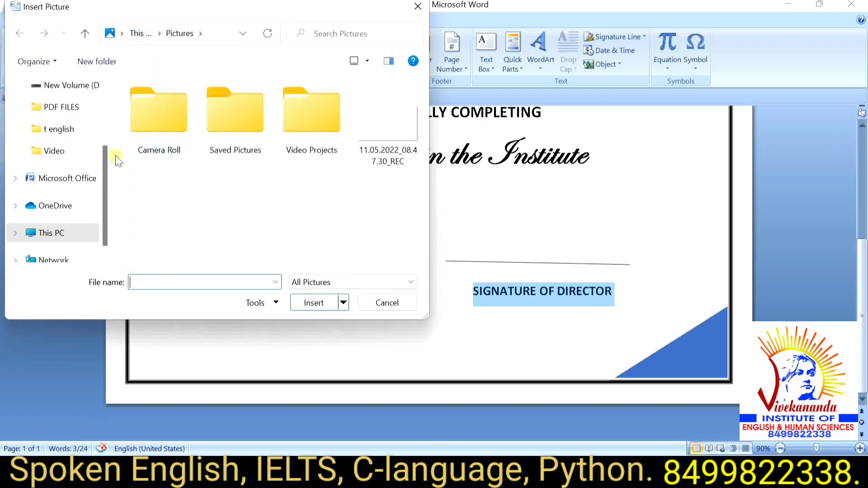
scroll(105, 205, down, 1)
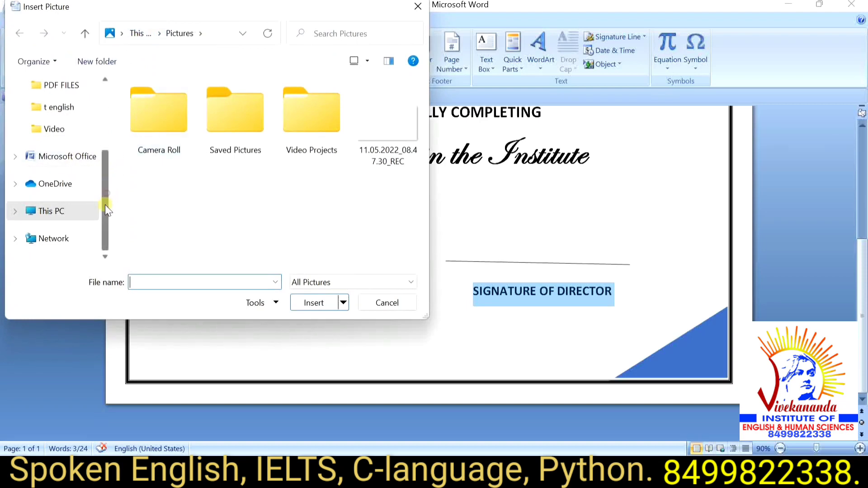
drag(105, 213, 107, 142)
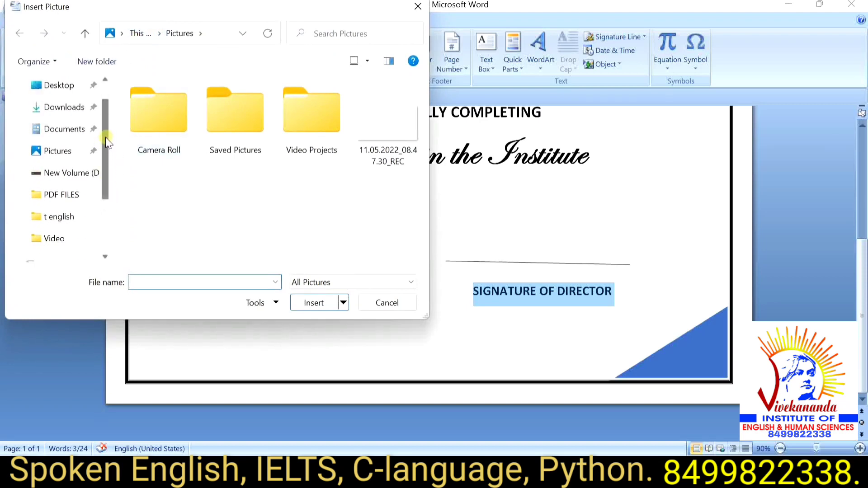
click(73, 86)
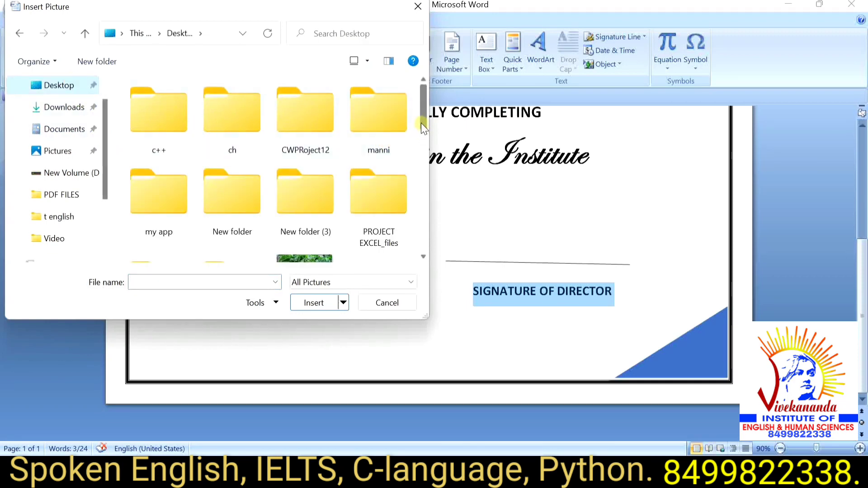
drag(422, 123, 424, 229)
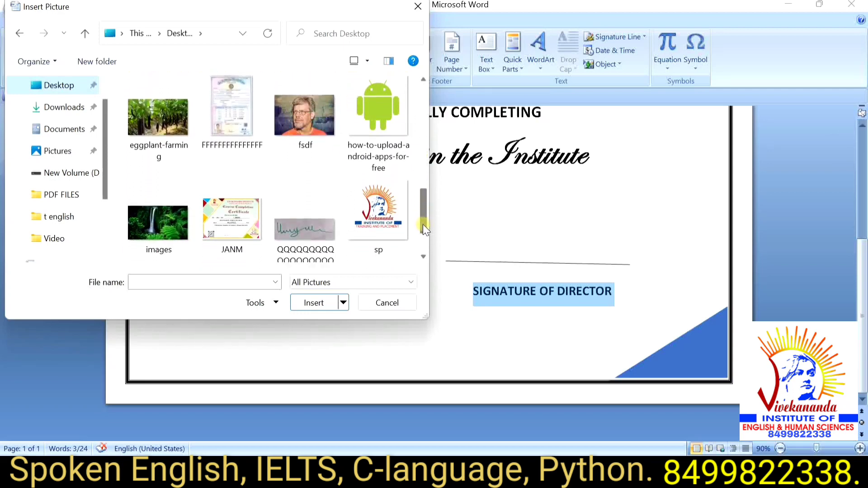
click(394, 216)
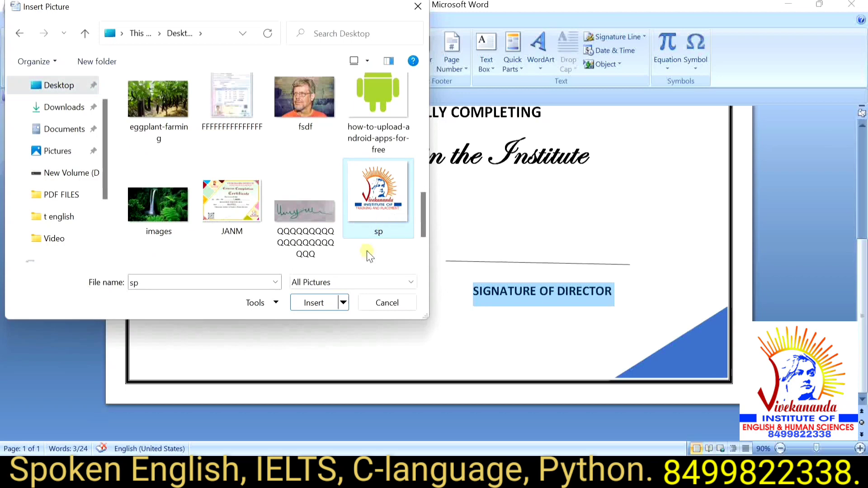
click(327, 304)
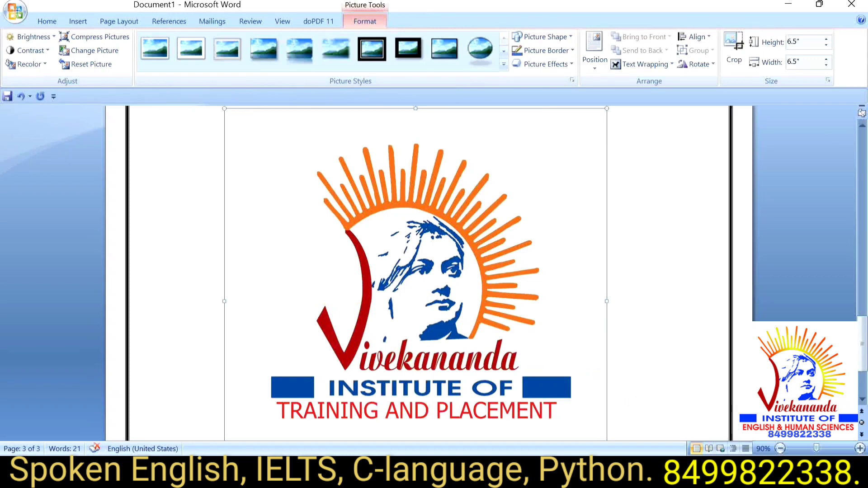
Shrink the logo to about 5.34 inches and move it toward the right.
click(862, 399)
click(862, 400)
click(862, 399)
click(862, 399)
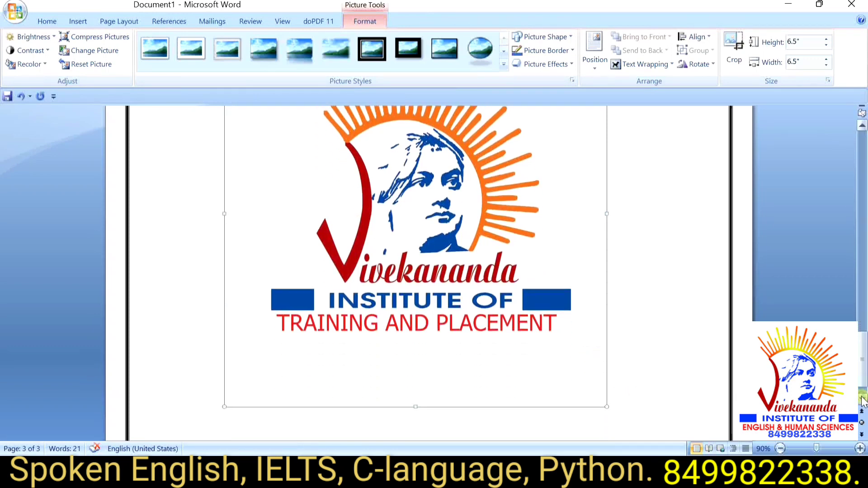
click(862, 399)
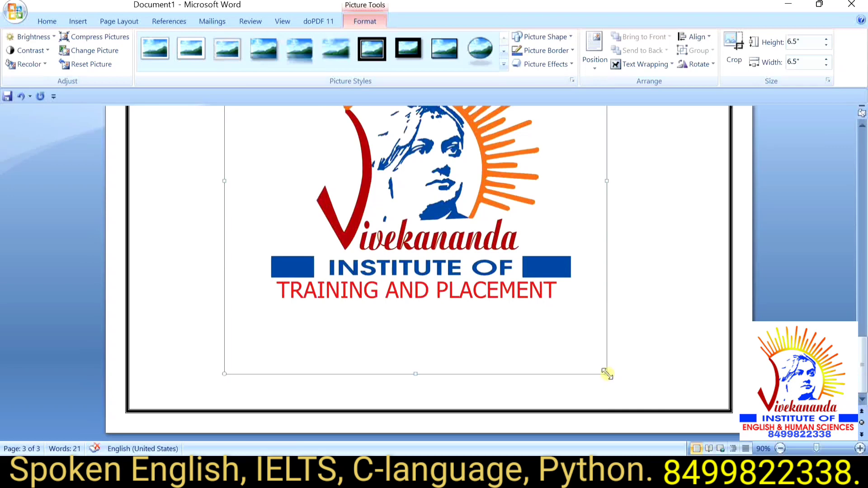
drag(607, 374, 605, 369)
drag(528, 305, 538, 318)
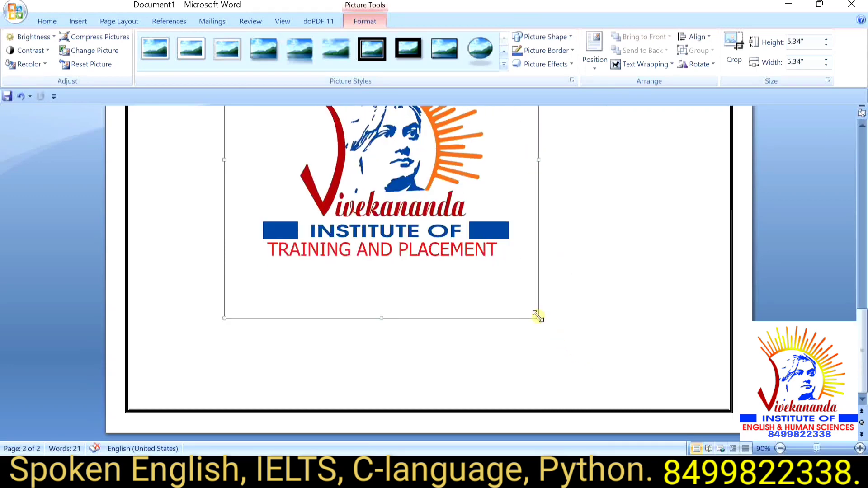
mouse_move(496, 281)
mouse_down()
mouse_move(482, 271)
mouse_move(635, 337)
mouse_up()
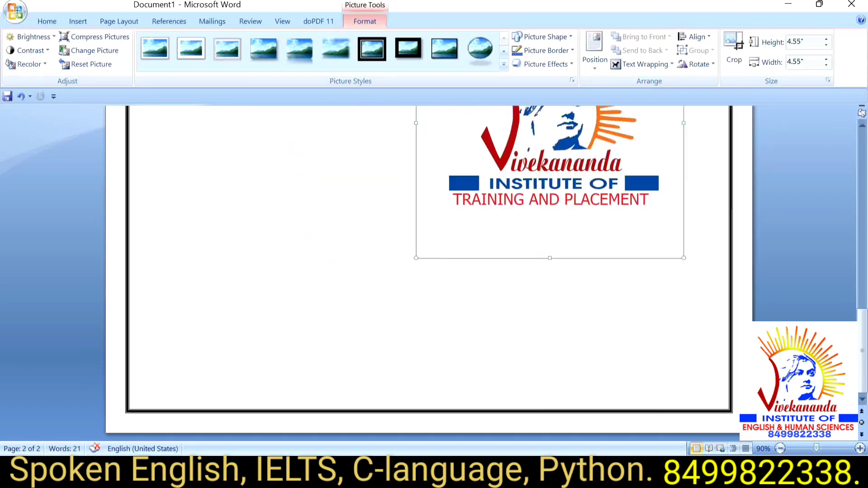
Shrink the logo further to 2.12 by 2.12 inches and reposition it.
scroll(650, 309, up, 3)
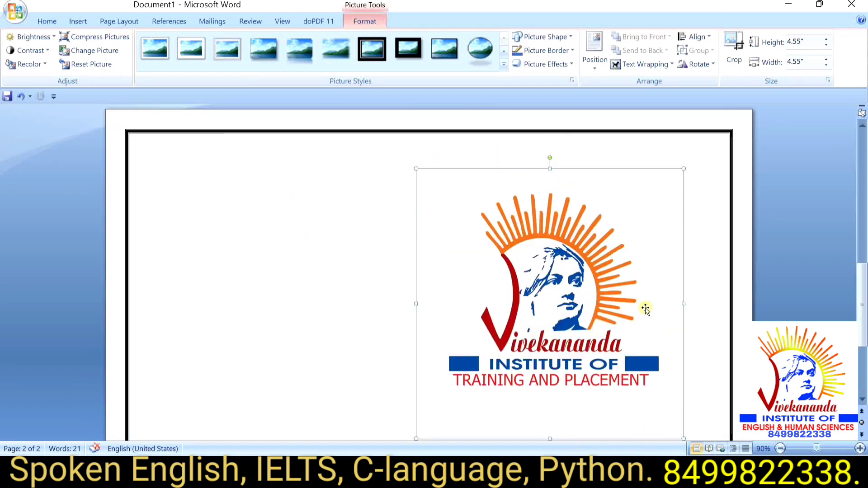
mouse_move(614, 310)
mouse_down()
mouse_move(454, 210)
mouse_move(552, 312)
mouse_up()
scroll(616, 357, down, 3)
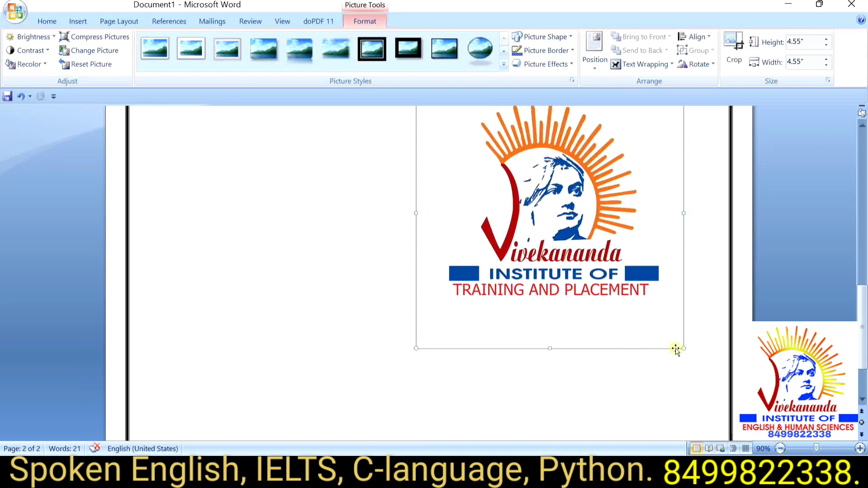
drag(682, 352, 541, 176)
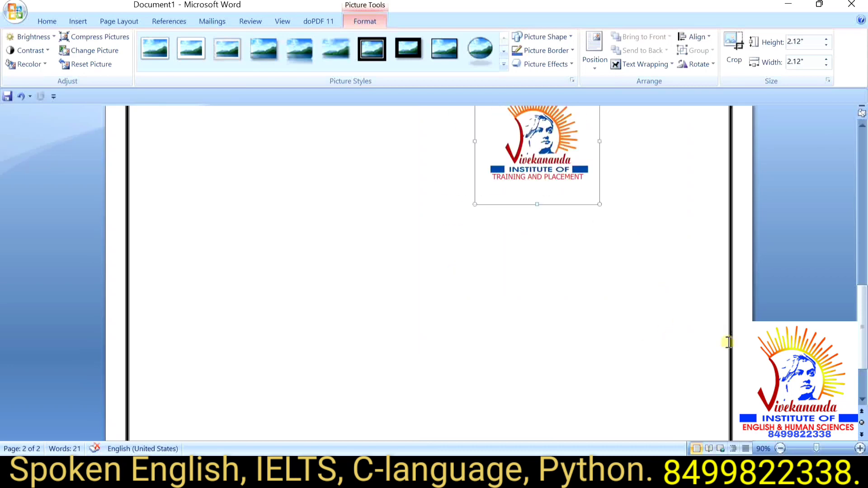
scroll(727, 341, up, 2)
scroll(639, 316, up, 2)
scroll(511, 289, up, 2)
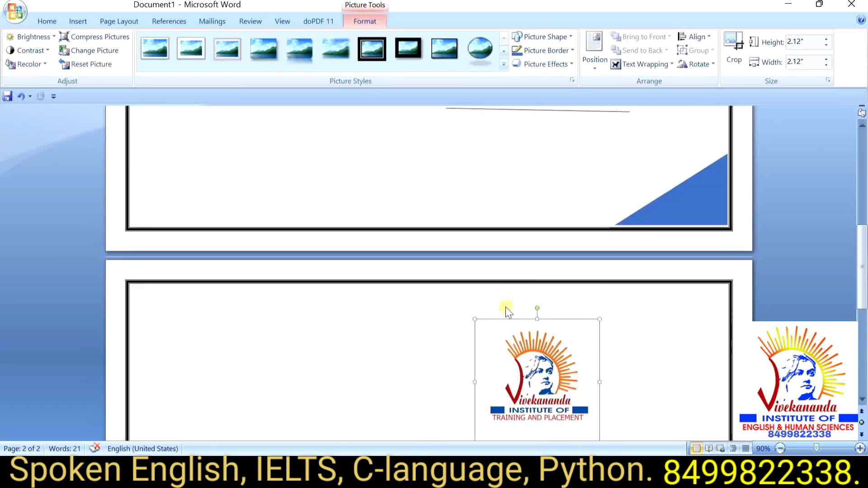
drag(534, 370, 492, 201)
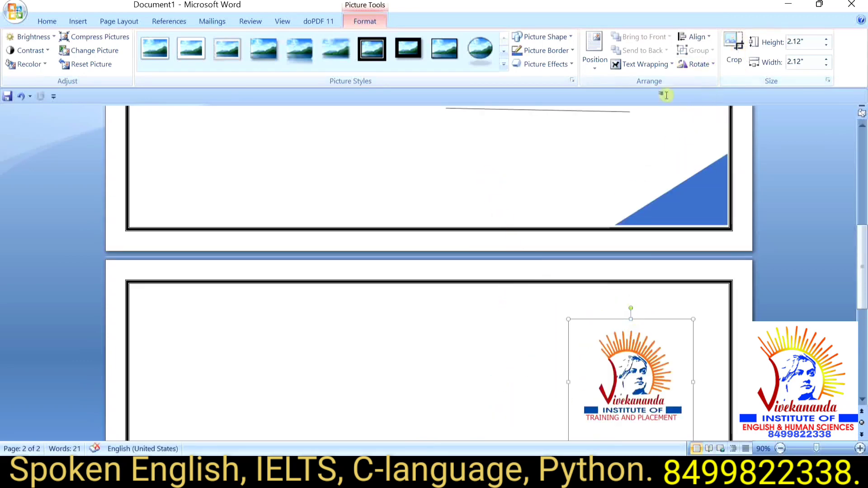
Set the Word logo to In Front of Text and move it to the lower left, below the course line.
click(662, 65)
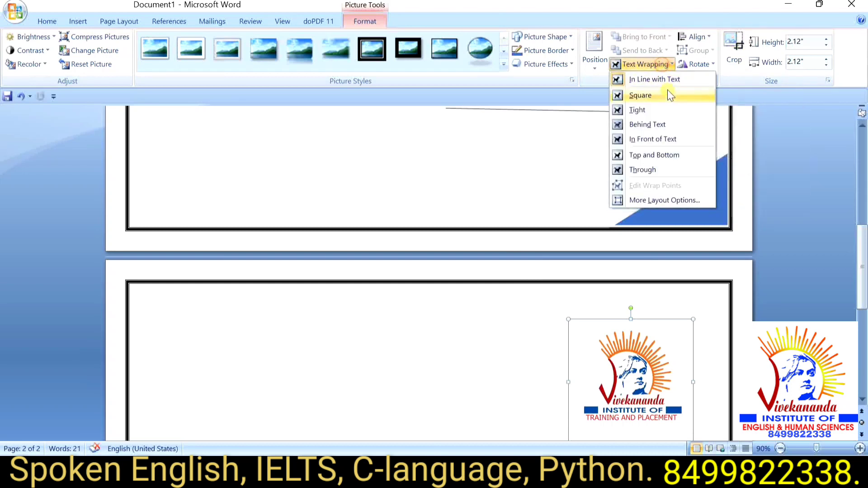
click(687, 138)
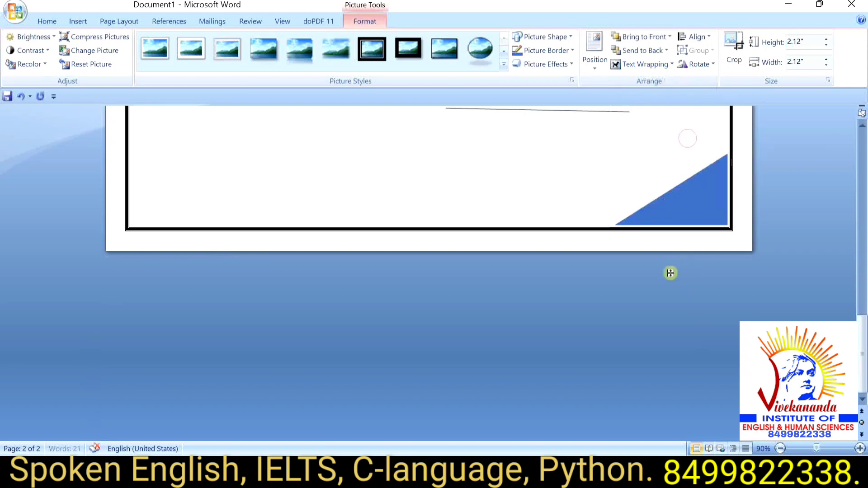
scroll(669, 272, up, 6)
scroll(646, 256, up, 7)
scroll(645, 253, up, 1)
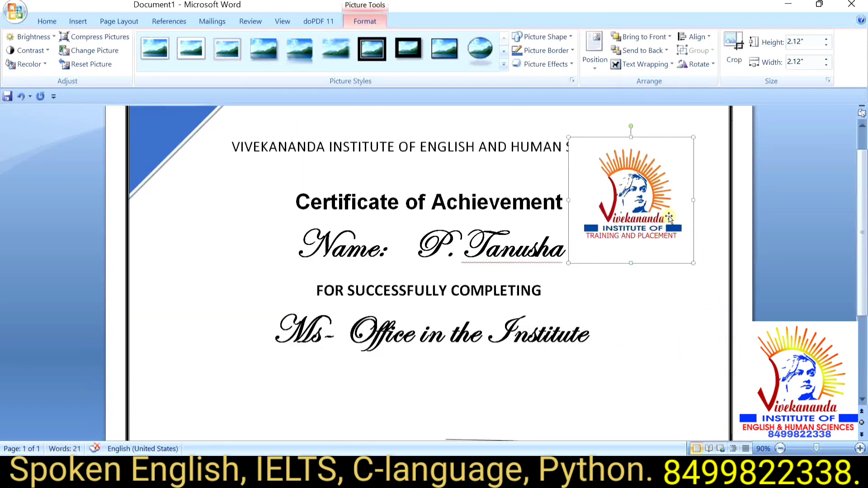
scroll(646, 253, down, 3)
drag(657, 172, 289, 394)
scroll(602, 294, down, 1)
scroll(609, 281, down, 2)
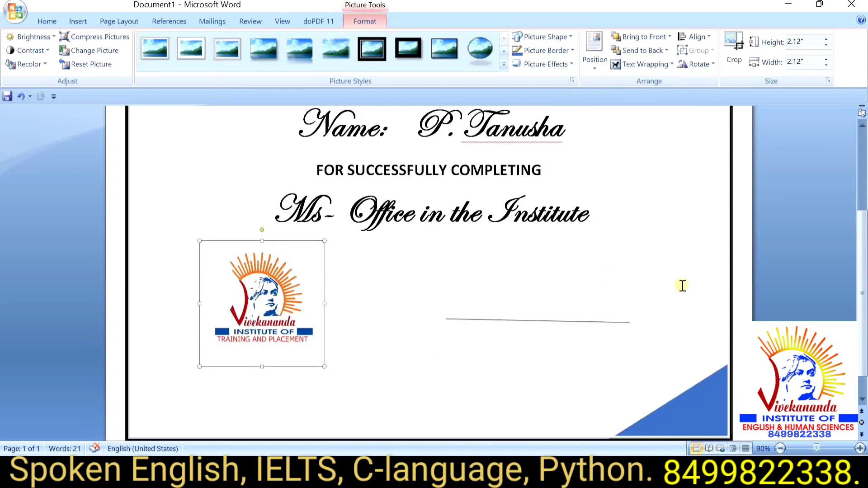
scroll(651, 304, down, 1)
click(529, 308)
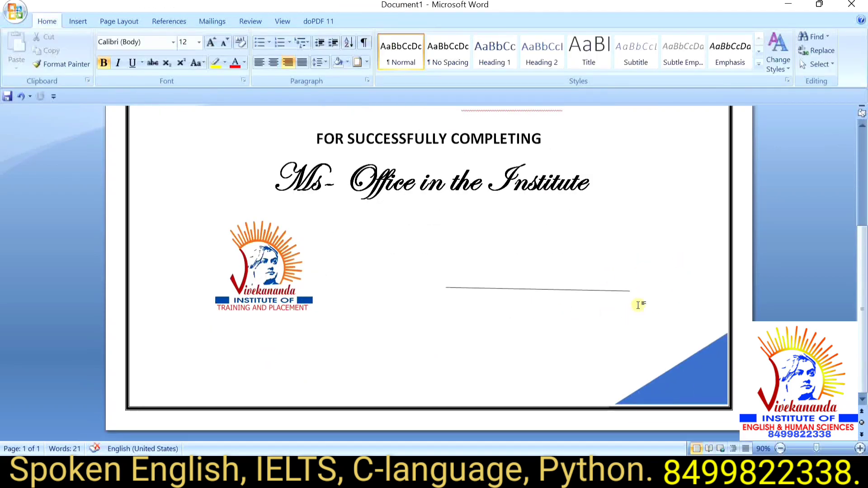
Undo the right alignment and type 'SIGNATURE OF DIRECTOR' on a line below the signature line.
scroll(688, 310, up, 5)
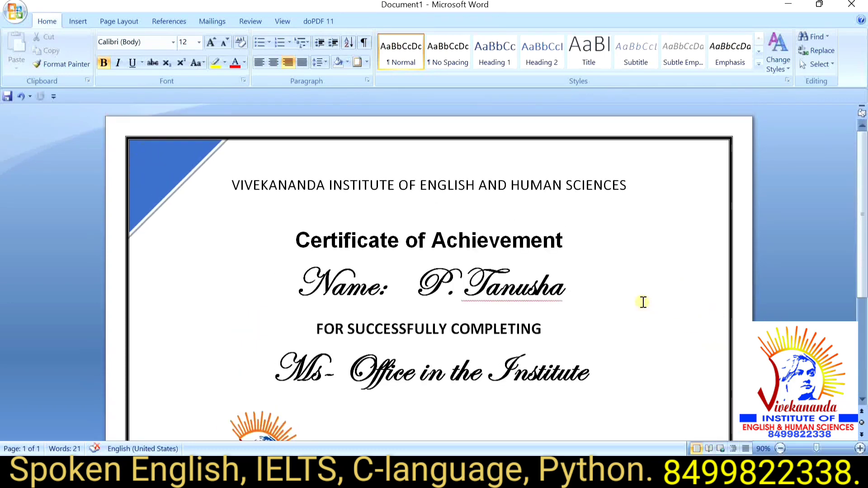
scroll(640, 296, down, 5)
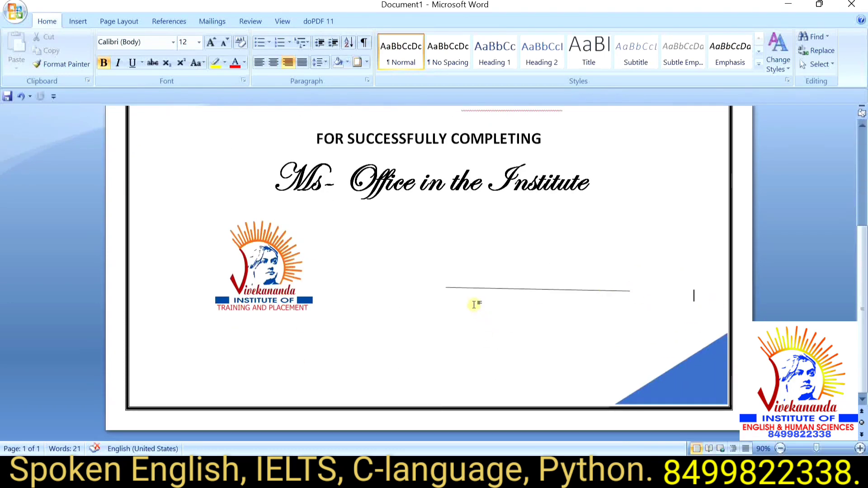
key(ctrl+z)
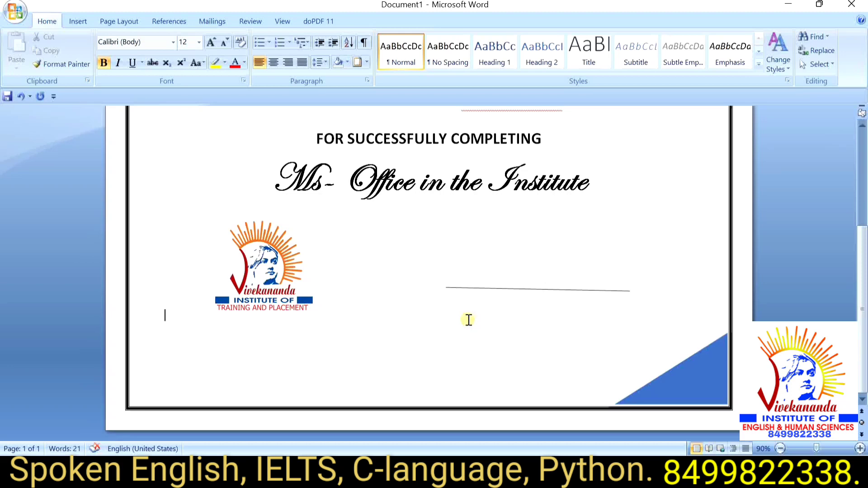
double_click(469, 319)
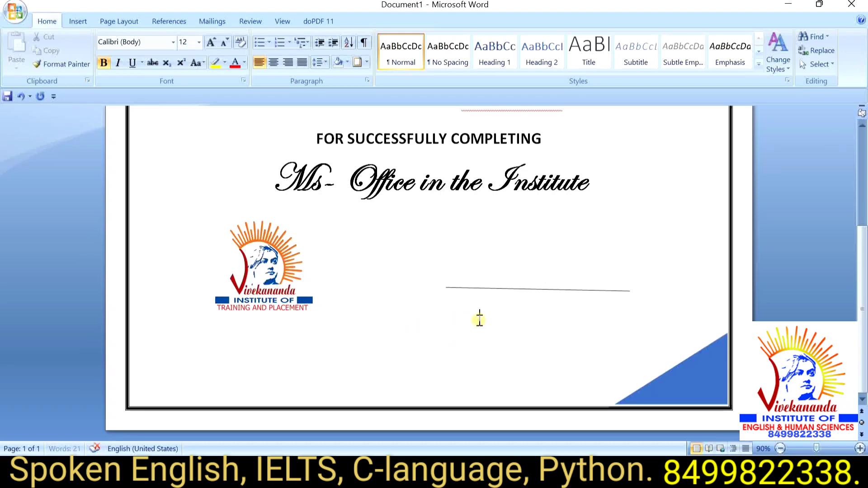
text(SIGN)
text(ATURE )
text(OF DIREC)
text(TOR)
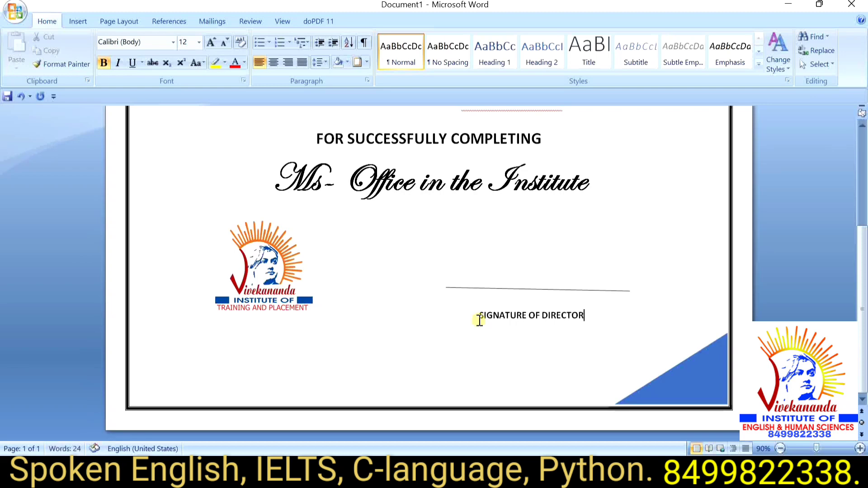
Make the label 16 point, align it to the left margin, and zoom out to 43%.
drag(480, 316, 584, 317)
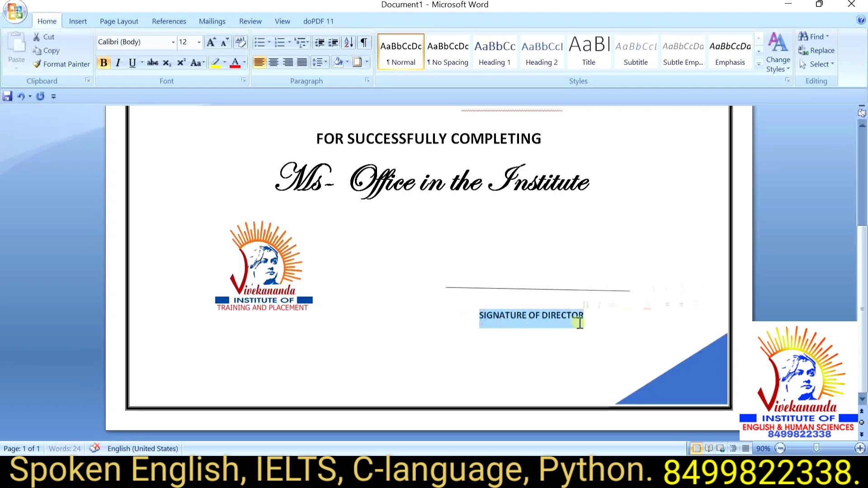
click(200, 42)
click(186, 125)
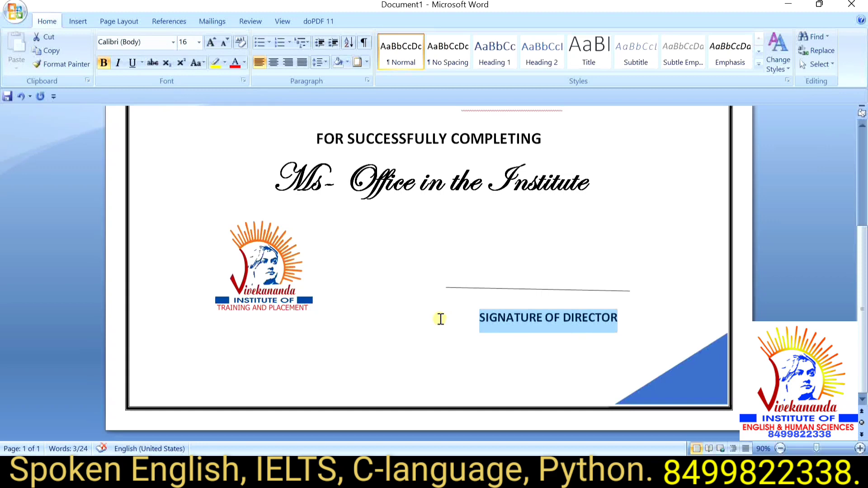
key(Delete)
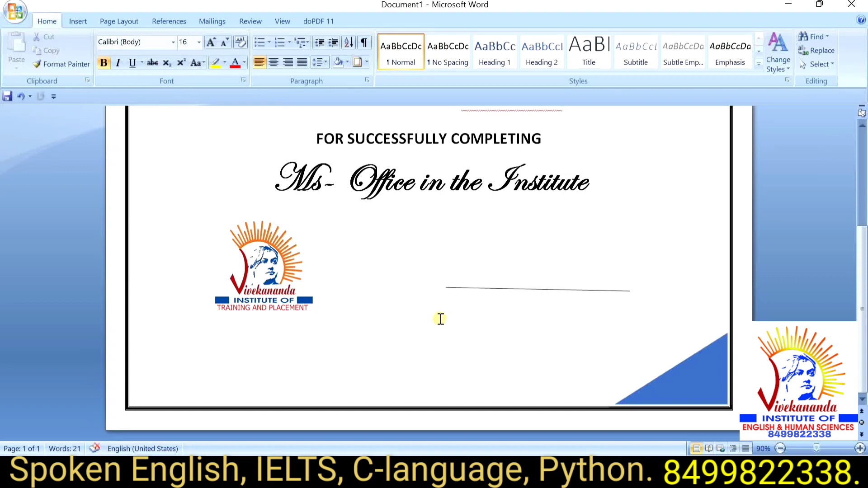
key(ctrl+z)
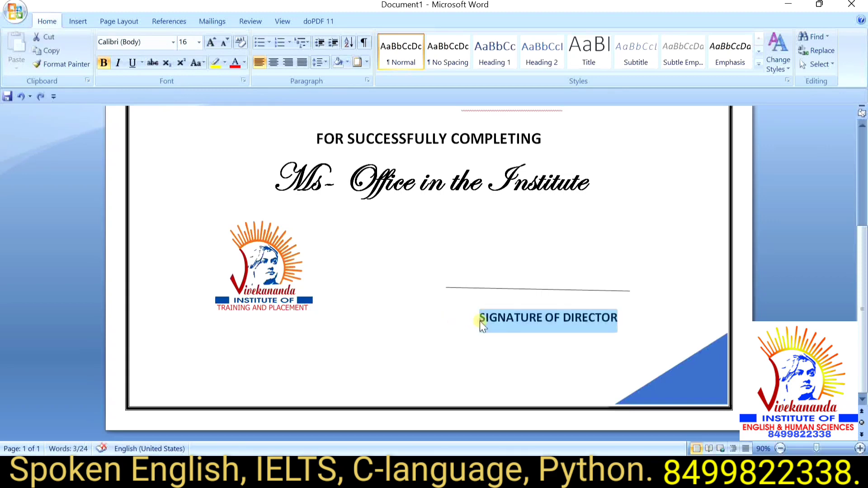
click(472, 318)
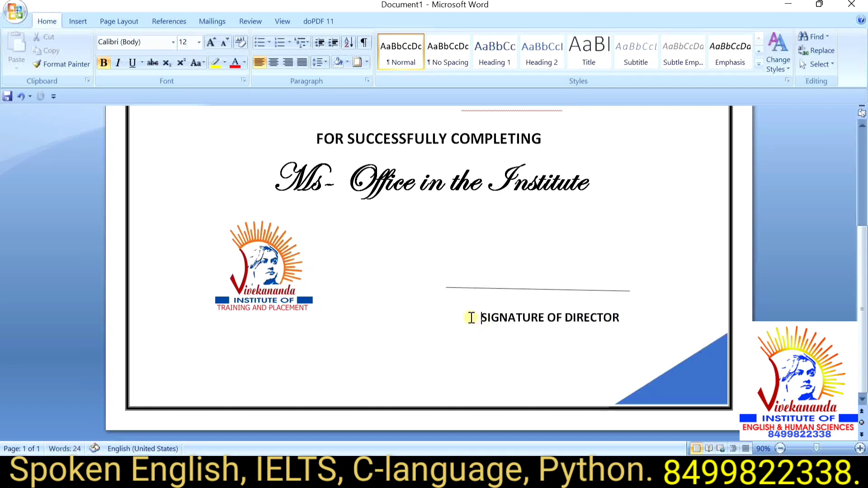
key(BackSpace)
key(BackSpace)
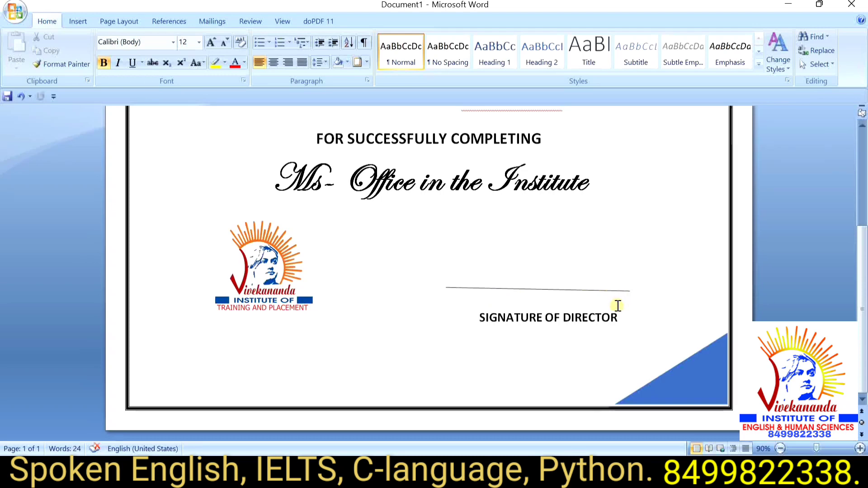
drag(817, 449, 800, 448)
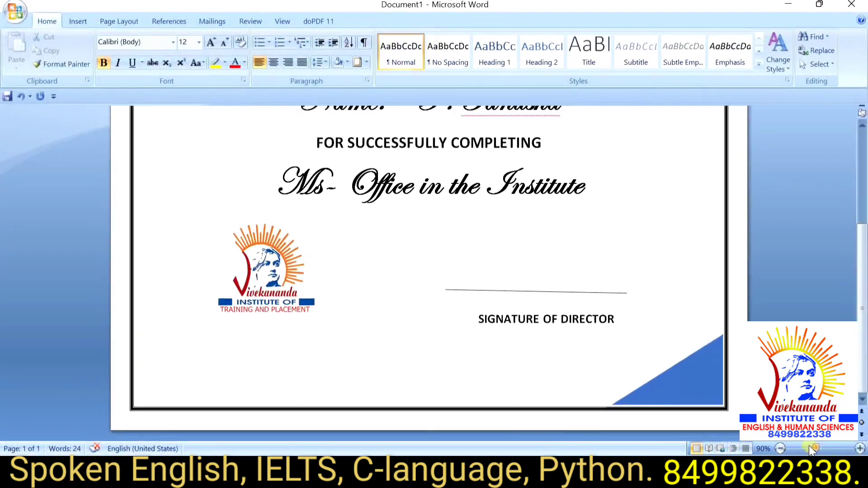